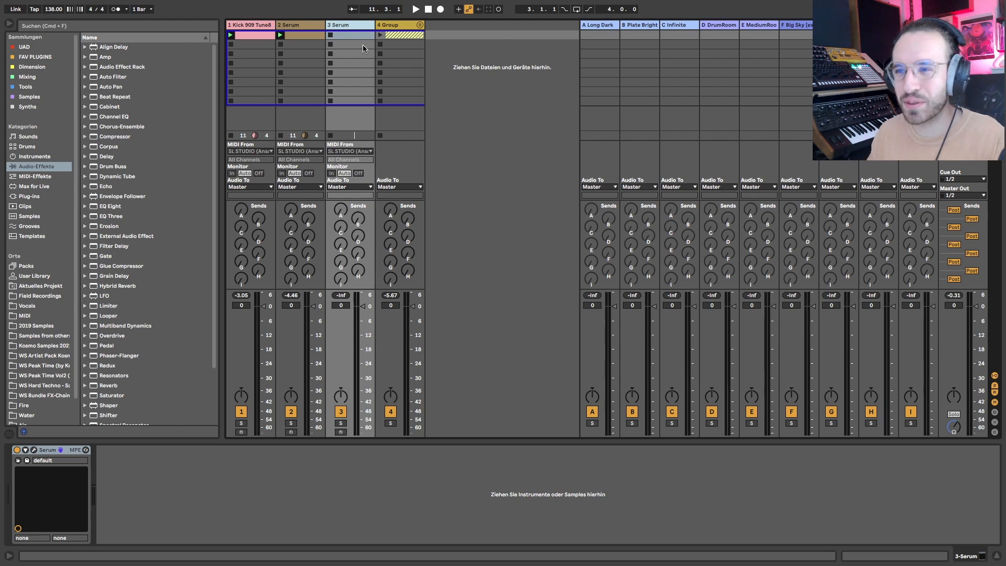
# - Play the kick and bass clips together with the clip group on track 4
pyautogui.press('space')
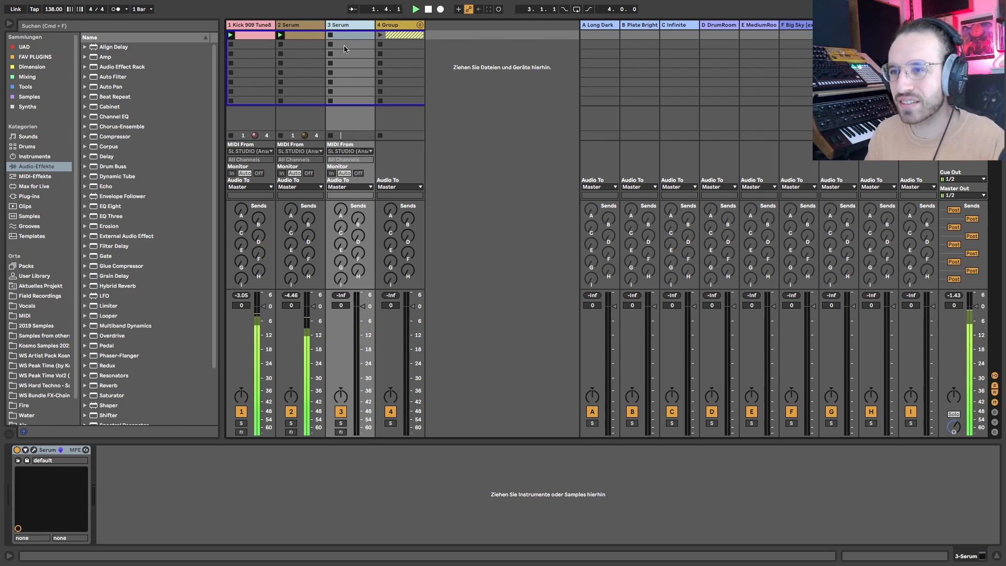
pyautogui.click(380, 36)
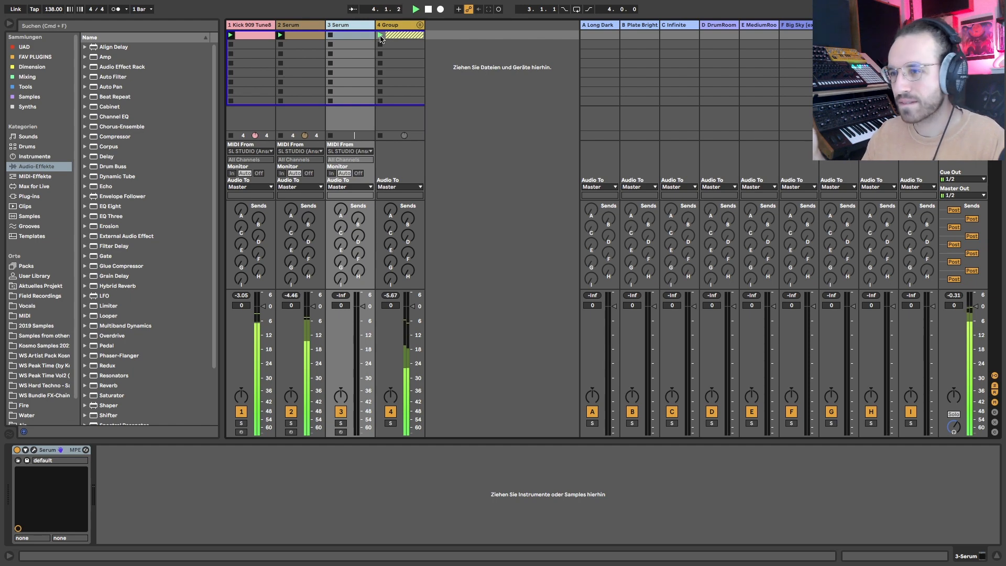
pyautogui.click(286, 25)
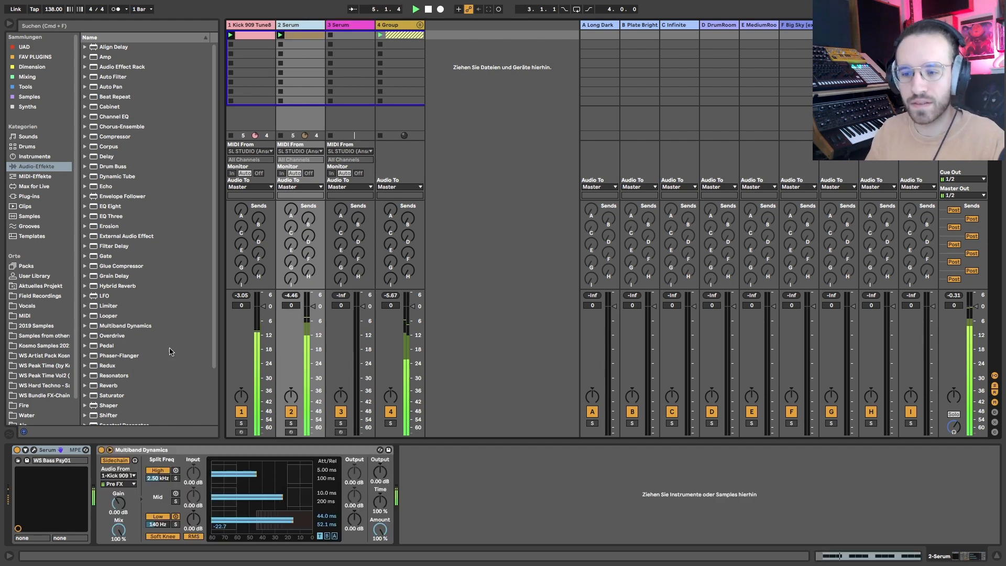
pyautogui.press('space')
# - Copy the bass clip from track 2 into the first clip slot of track 3
pyautogui.click(345, 36)
pyautogui.click(294, 36)
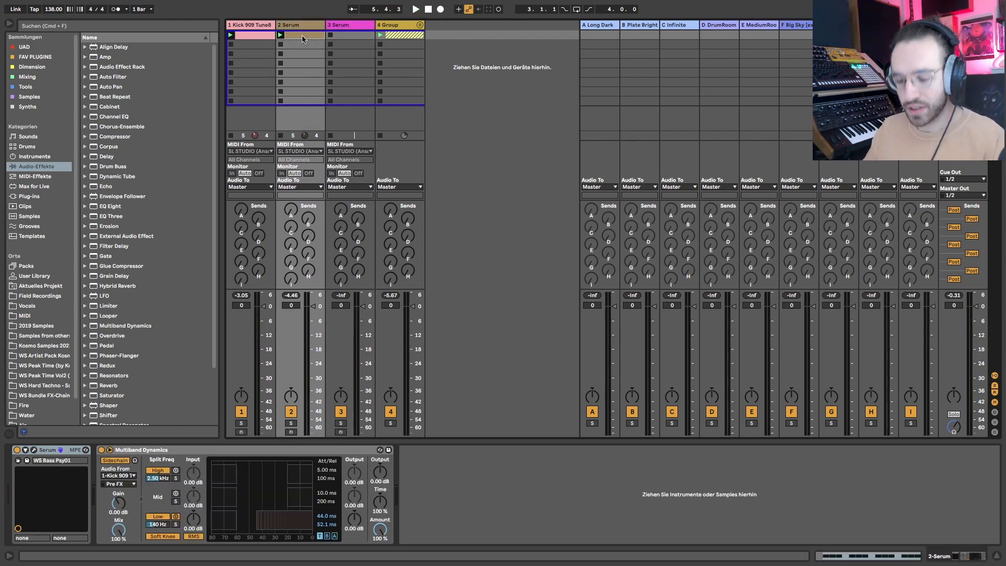
pyautogui.click(342, 37)
pyautogui.press('super+v')
pyautogui.click(280, 44)
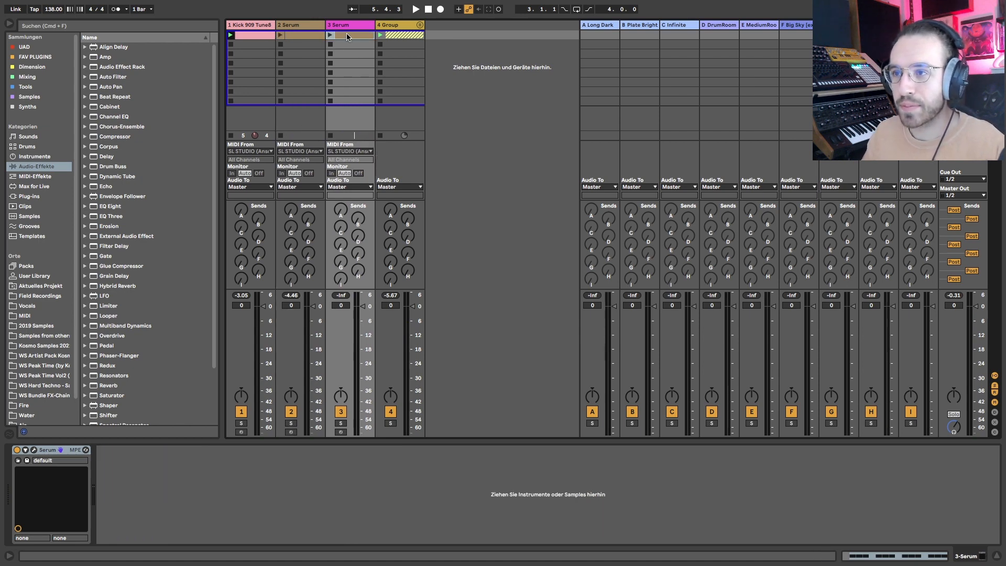
# - Open the copied clip on track 3 in the piano roll and examine its A0 sixteenth-note pattern
pyautogui.doubleClick(346, 35)
pyautogui.moveTo(202, 466); pyautogui.dragTo(960, 518)
pyautogui.click(367, 458)
pyautogui.click(172, 512)
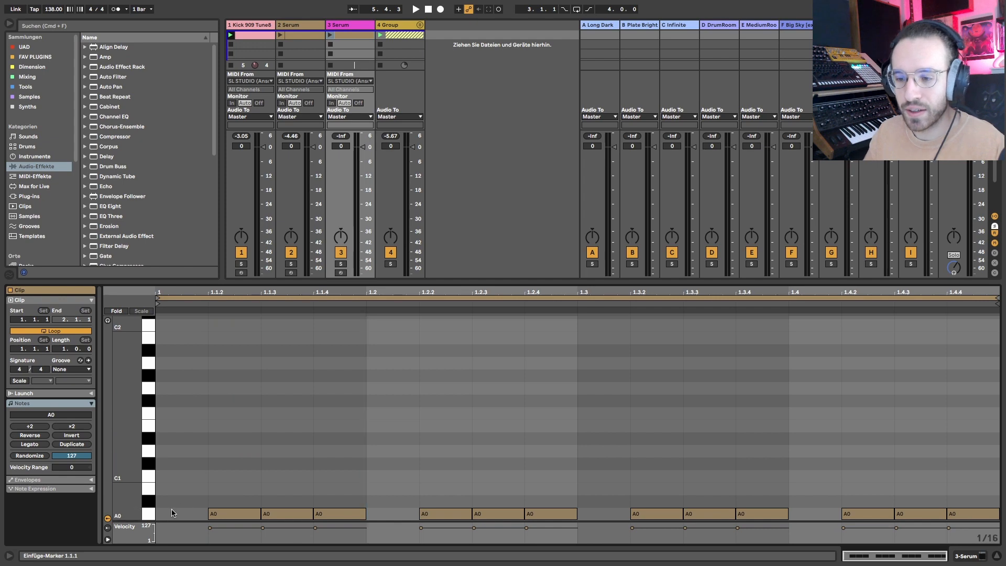
pyautogui.scroll(-3, 260, 480)
pyautogui.moveTo(177, 463); pyautogui.dragTo(991, 456)
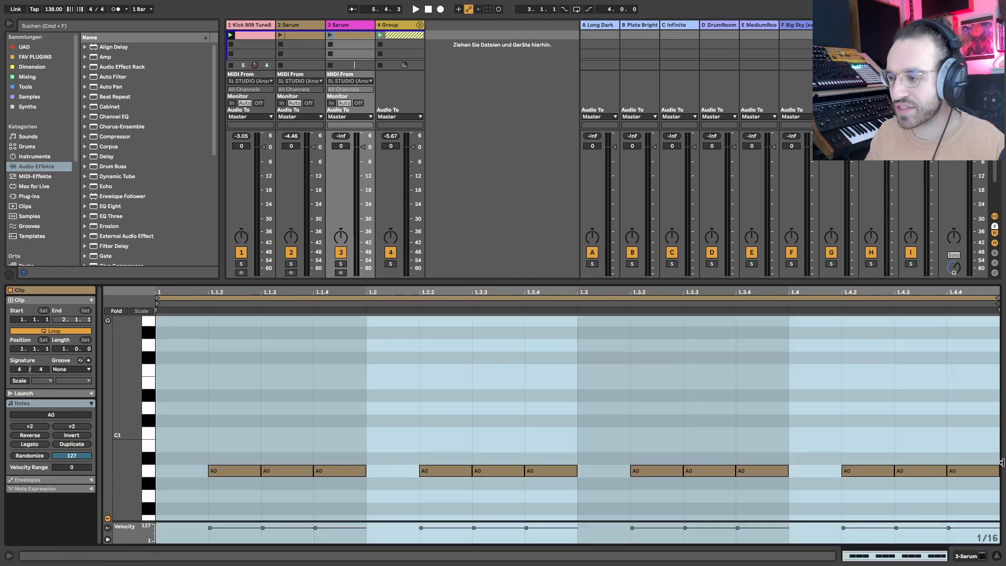
pyautogui.hotkey('shift', 'Tab')
# - Open the Serum plug-in window of track 3 and place it over the mixer
pyautogui.click(338, 25)
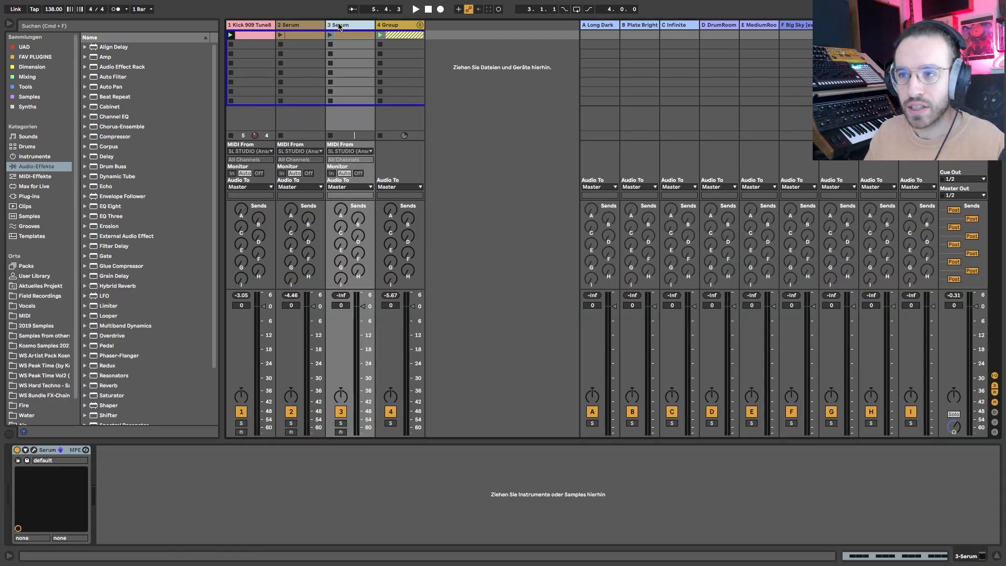
pyautogui.click(35, 450)
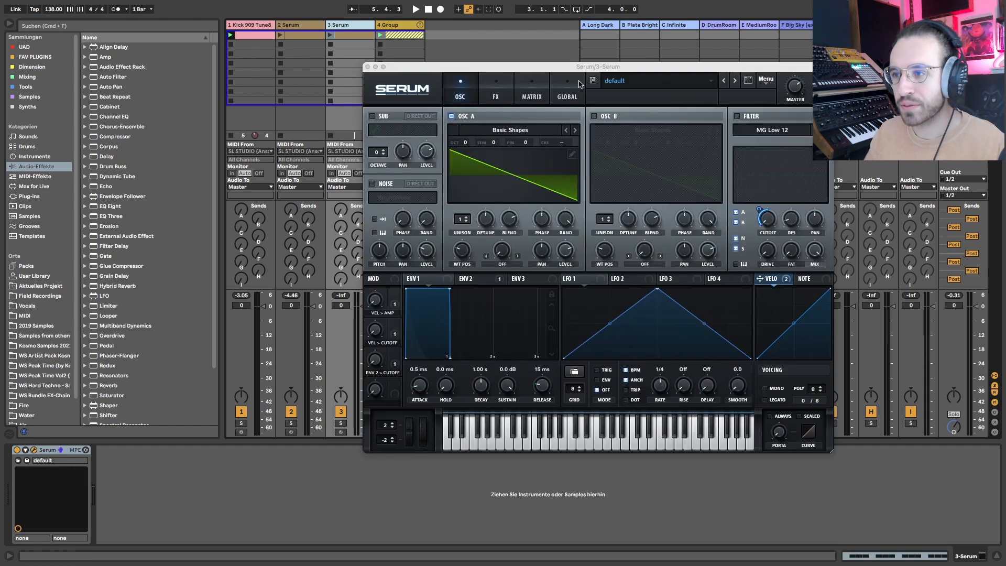
pyautogui.moveTo(553, 69); pyautogui.dragTo(367, 89)
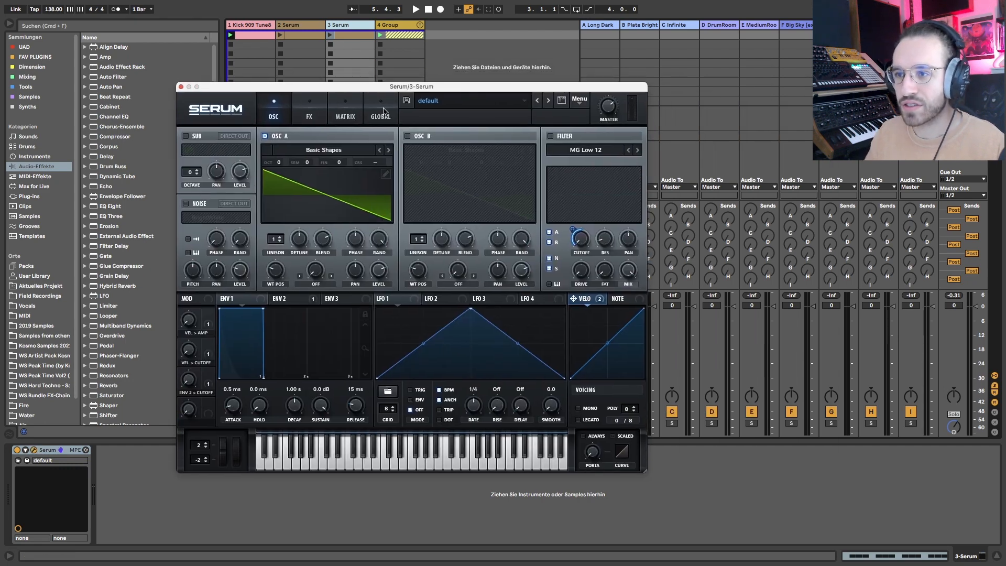
# - Launch the clip on track 3 to hear Serum's default sound, moving the plug-in window off the clip slots
pyautogui.click(330, 35)
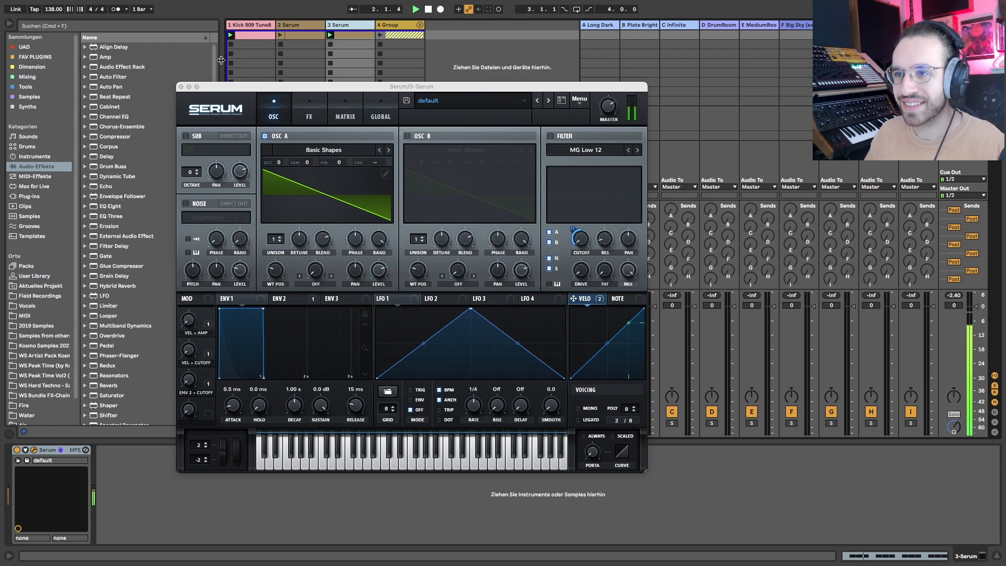
pyautogui.moveTo(296, 88); pyautogui.dragTo(418, 51)
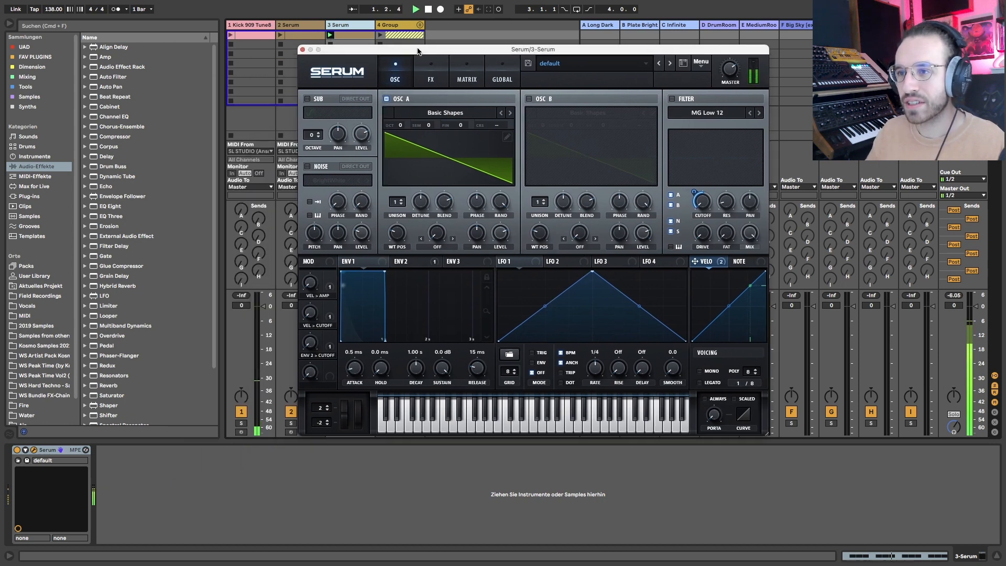
pyautogui.press('space')
# - Add Spectrum after Serum on track 3, expand its display and play the bass to examine its frequencies
pyautogui.scroll(-4, 116, 352)
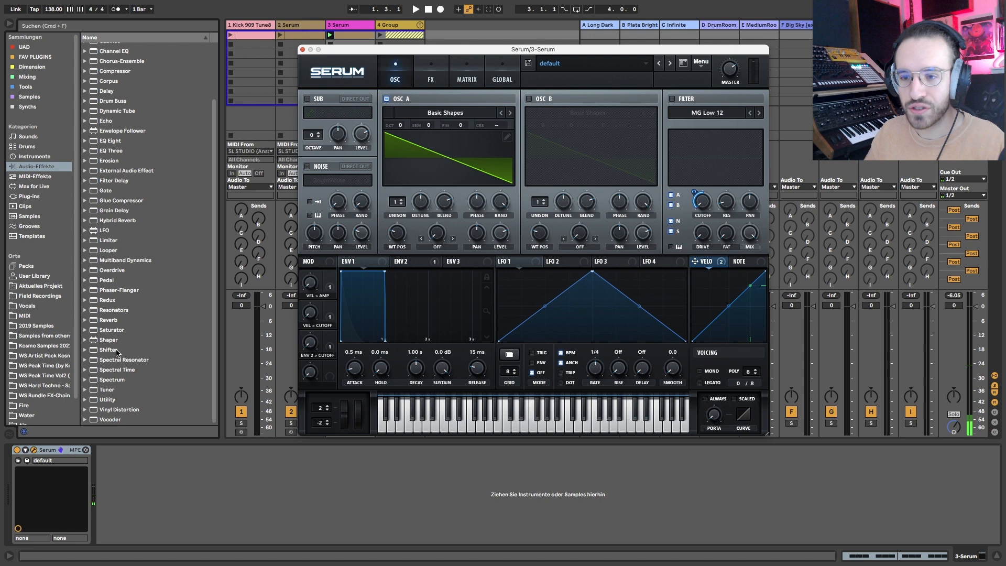
pyautogui.doubleClick(116, 380)
pyautogui.click(304, 450)
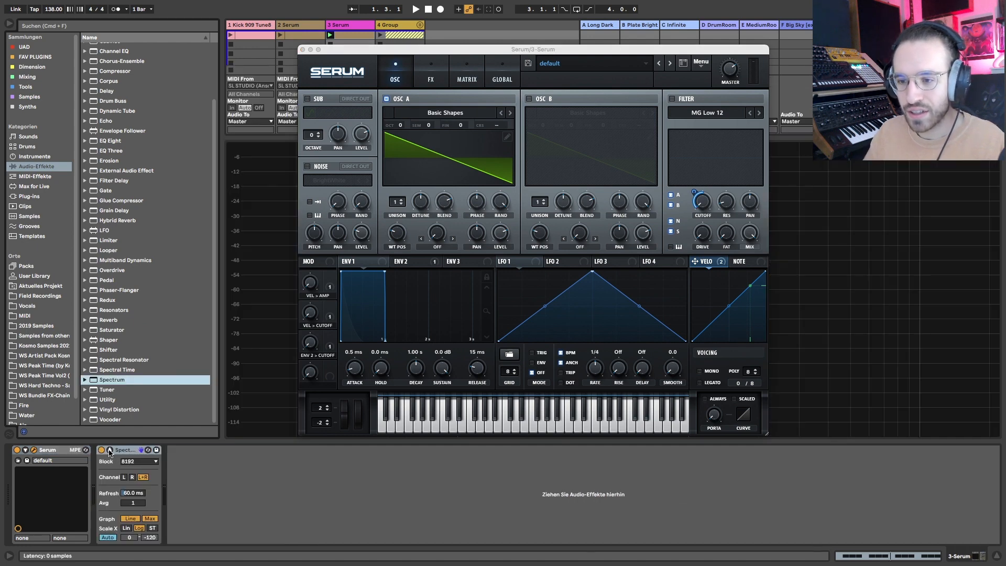
pyautogui.moveTo(418, 50); pyautogui.dragTo(646, 251)
pyautogui.press('space')
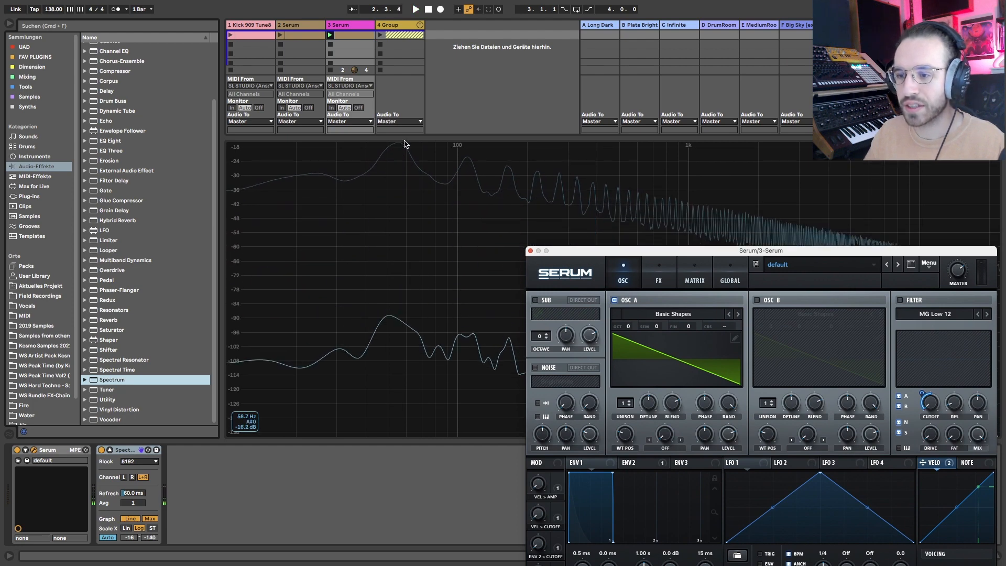
# - Collapse the Spectrum display, remove the device from track 3 and bring the Serum window back to the centre
pyautogui.click(110, 450)
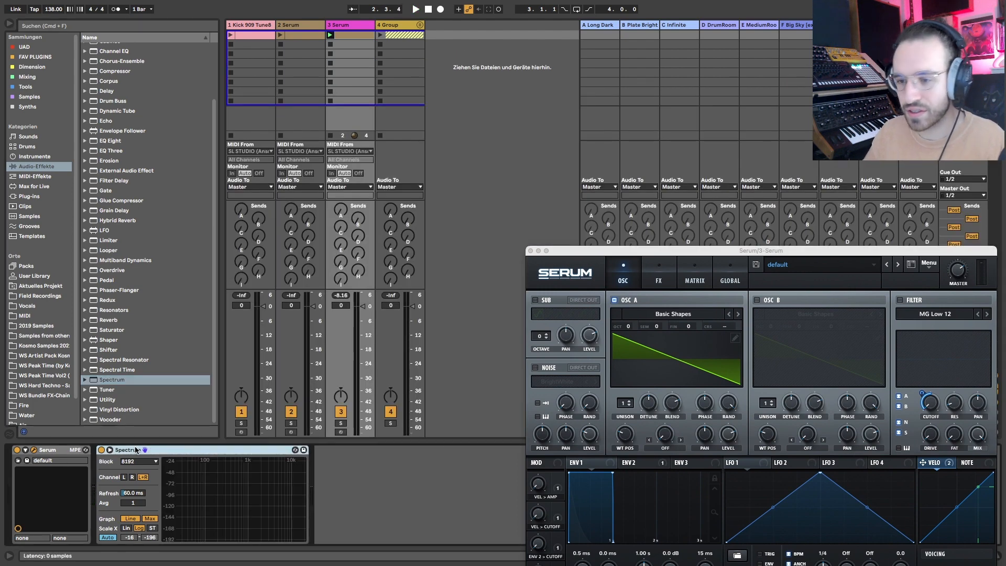
pyautogui.press('Delete')
pyautogui.moveTo(600, 251); pyautogui.dragTo(266, 101)
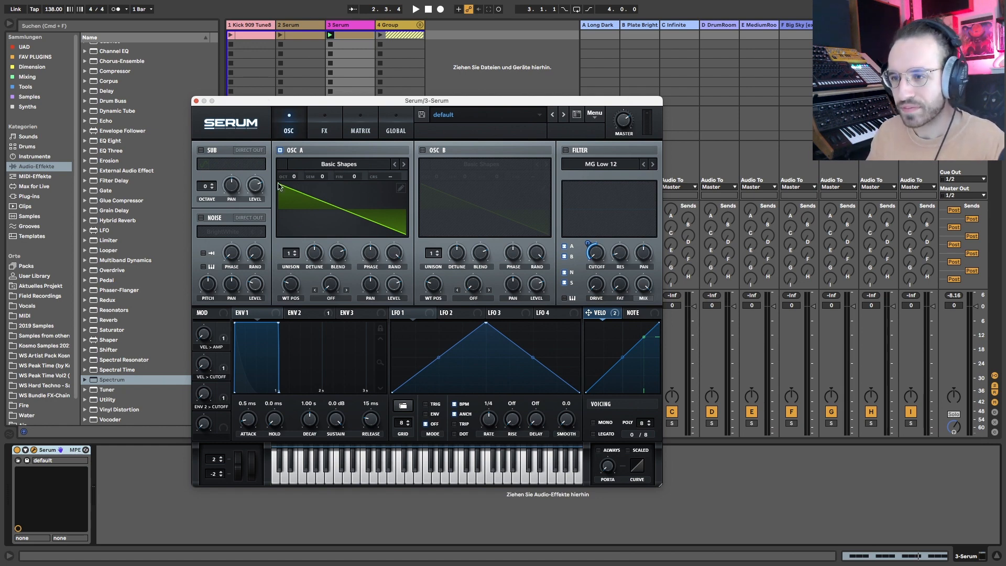
# - Turn on Serum's MG Low 12 filter, adjust its cutoff and play the bass together with the kick clip
pyautogui.moveTo(325, 316)
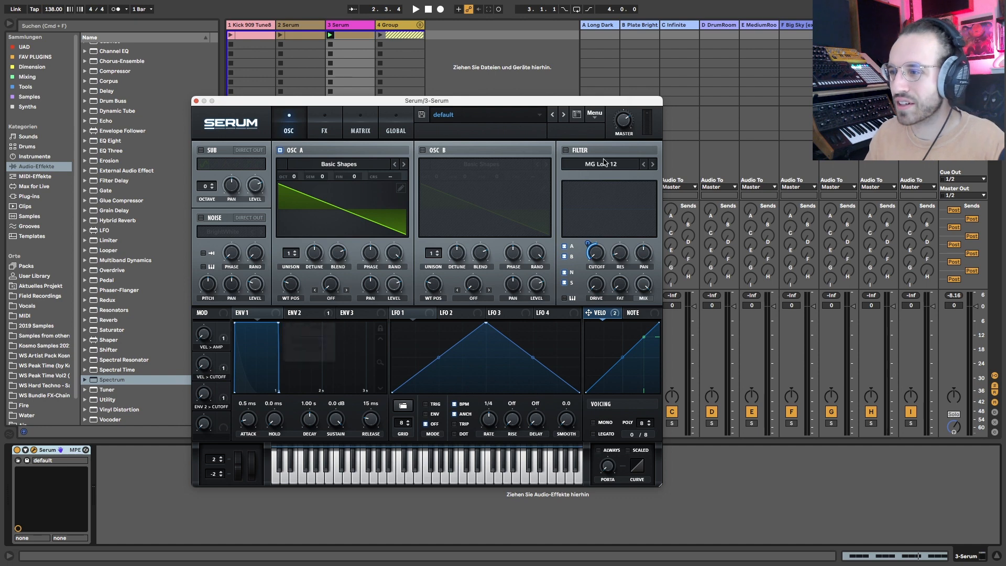
pyautogui.click(565, 151)
pyautogui.moveTo(597, 268); pyautogui.dragTo(597, 280)
pyautogui.press('space')
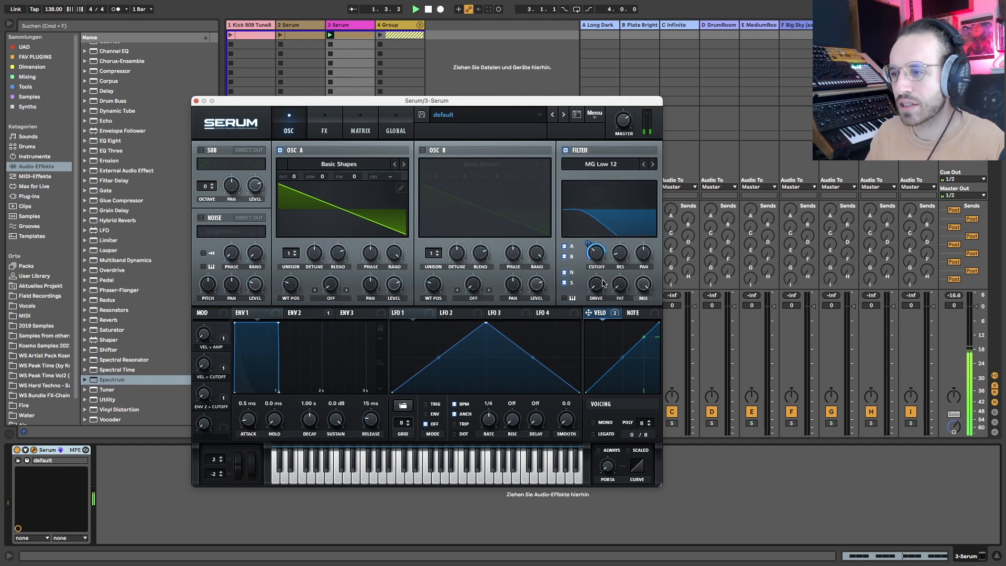
pyautogui.click(233, 36)
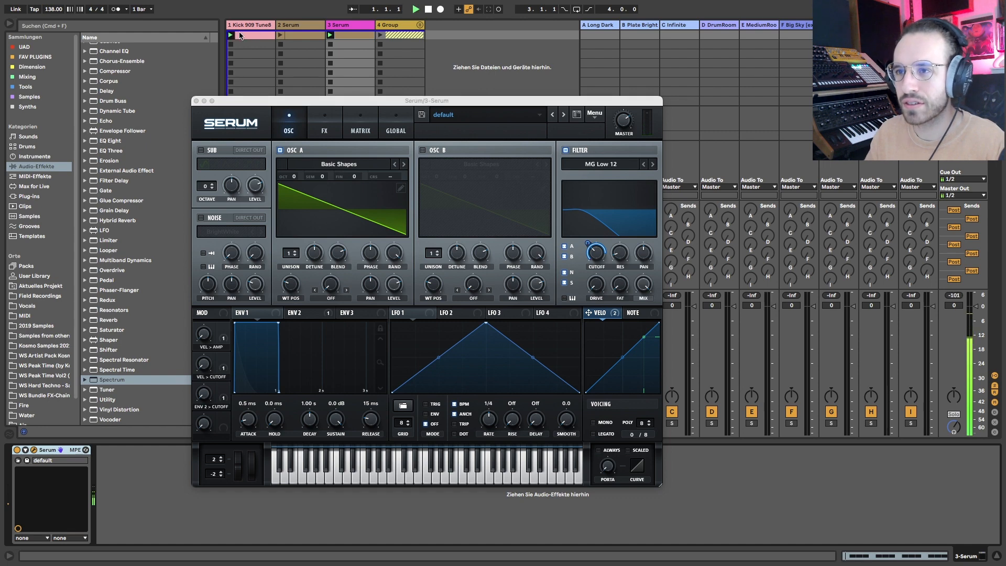
pyautogui.click(597, 264)
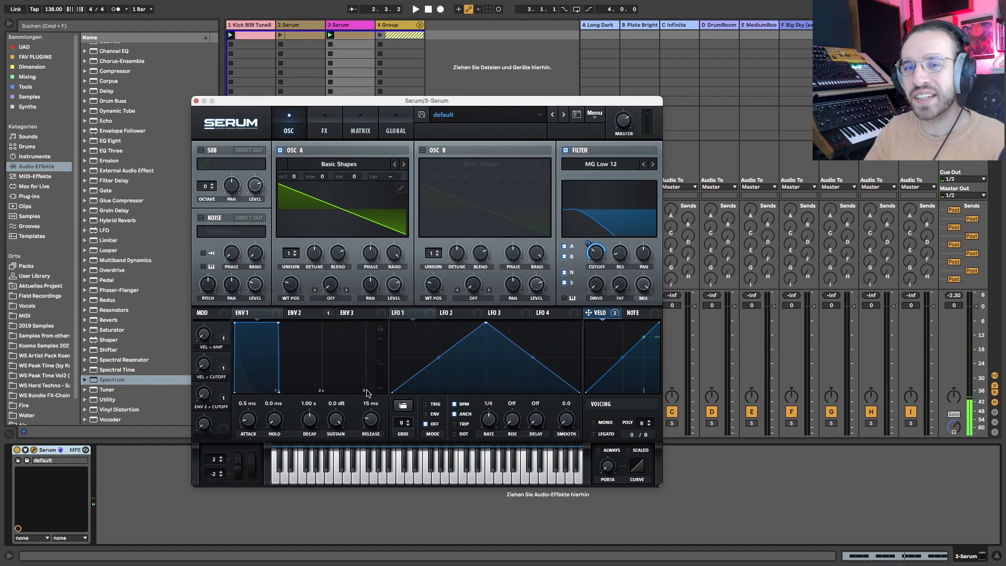
# - Set Env 2's decay to 392 ms and adjust the ENV 2 > CUTOFF macro while listening to playback
pyautogui.click(302, 313)
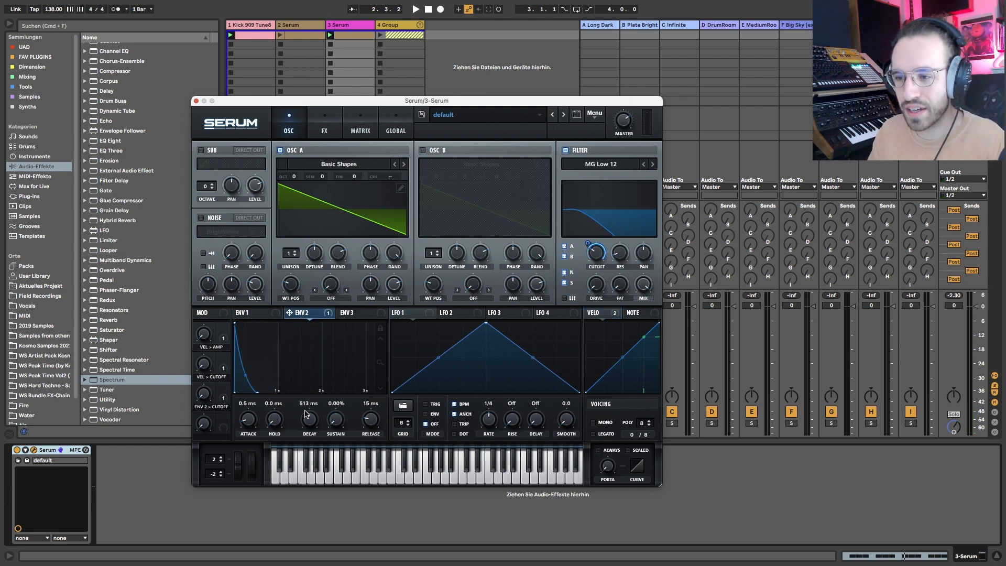
pyautogui.moveTo(307, 414); pyautogui.dragTo(308, 424)
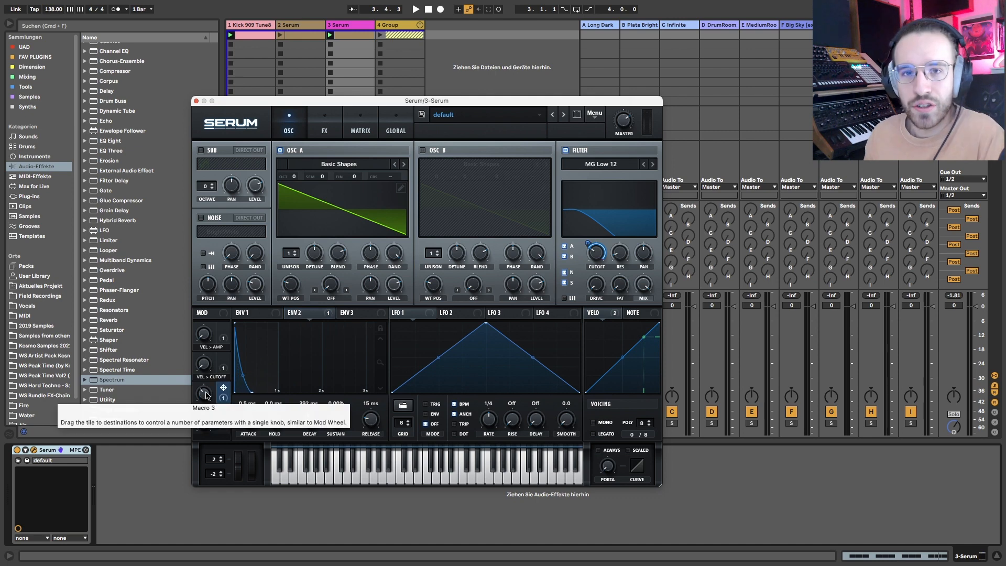
pyautogui.press('space')
pyautogui.moveTo(205, 393); pyautogui.dragTo(203, 320)
pyautogui.press('space')
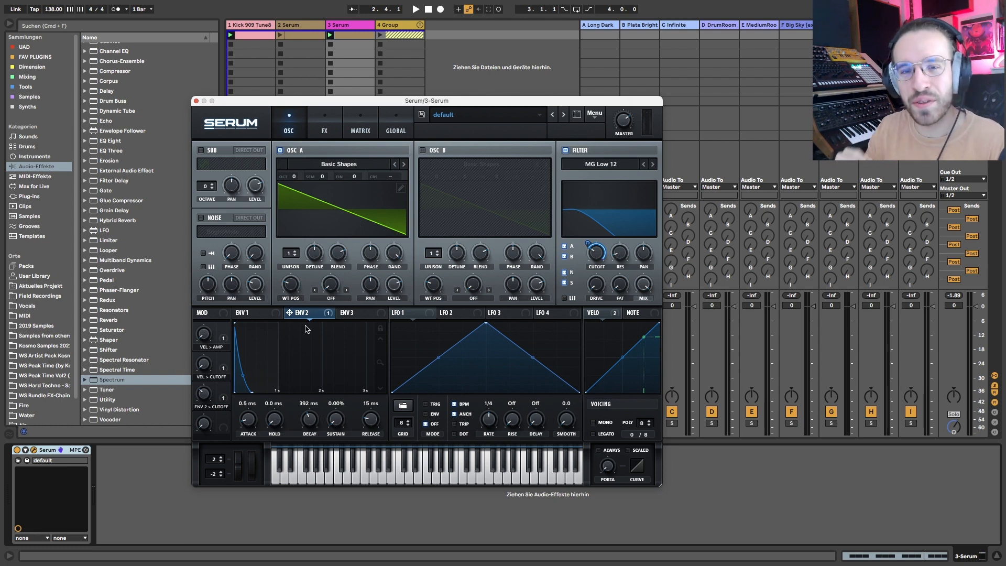
# - Step through the neighbouring MG Low filter types, such as MG Low 18, and return to MG Low 12
pyautogui.moveTo(297, 314)
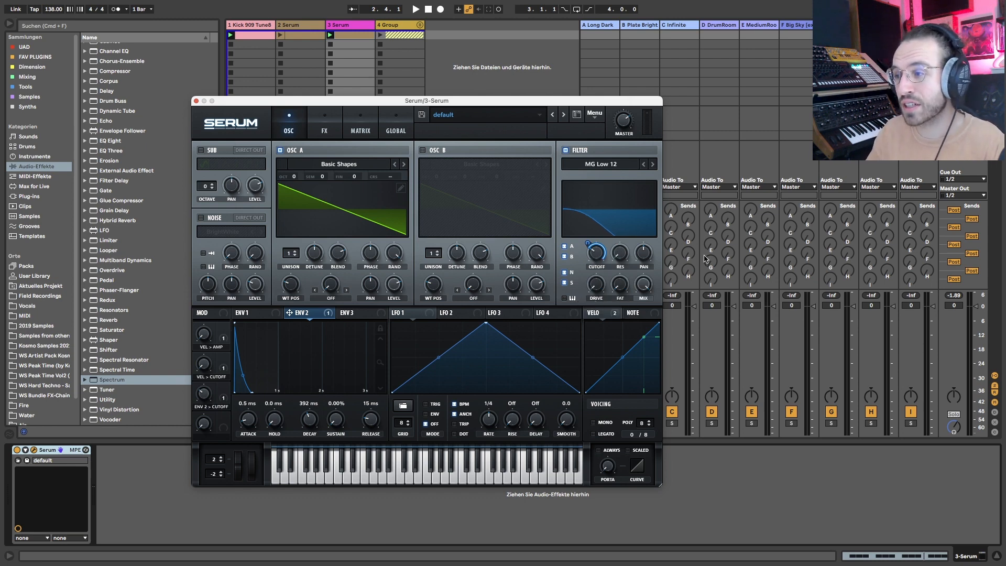
pyautogui.click(644, 165)
pyautogui.click(652, 165)
pyautogui.click(653, 164)
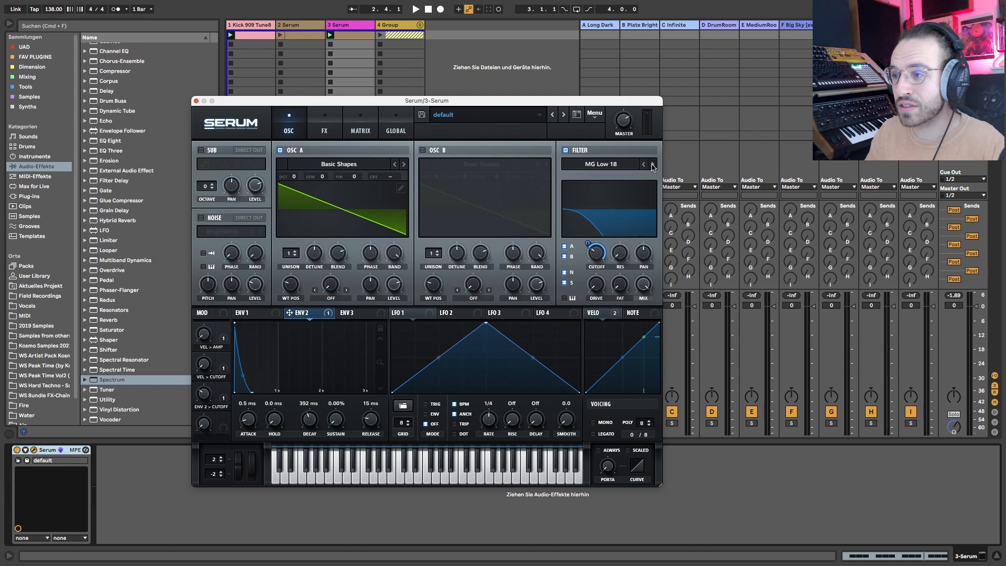
pyautogui.click(653, 165)
pyautogui.click(642, 163)
pyautogui.click(642, 164)
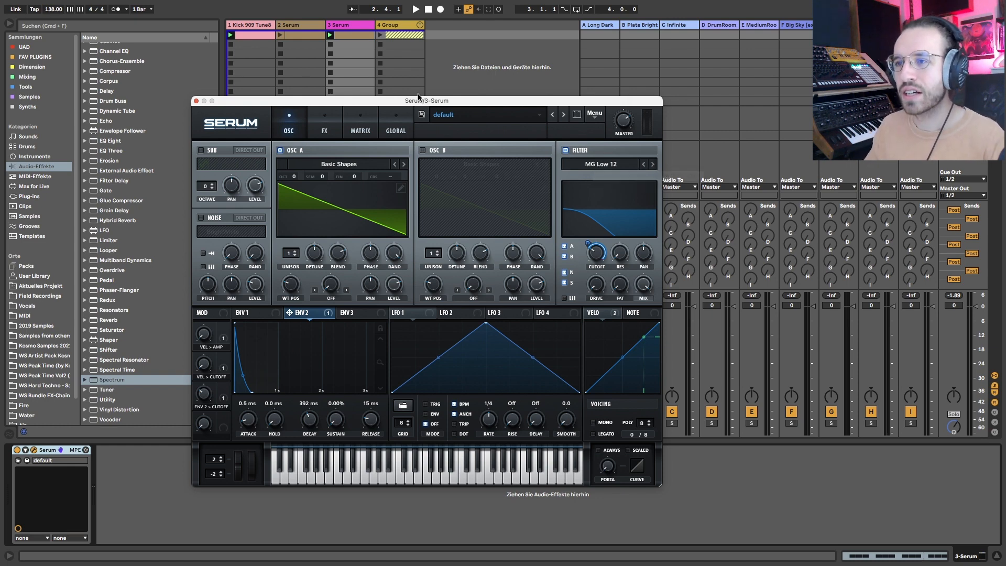
# - Apply track 3's magenta colour to its clip
pyautogui.rightClick(352, 27)
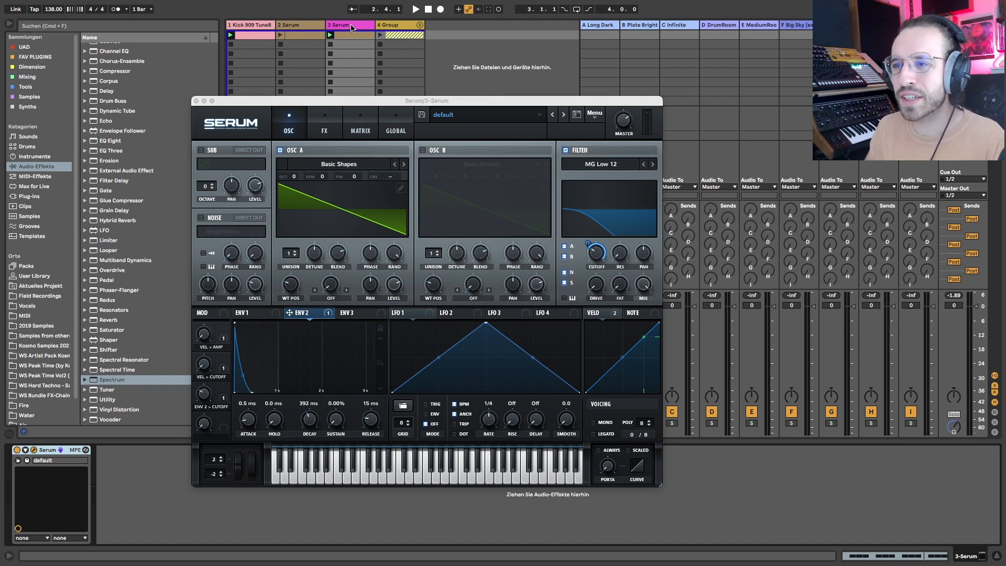
pyautogui.click(372, 202)
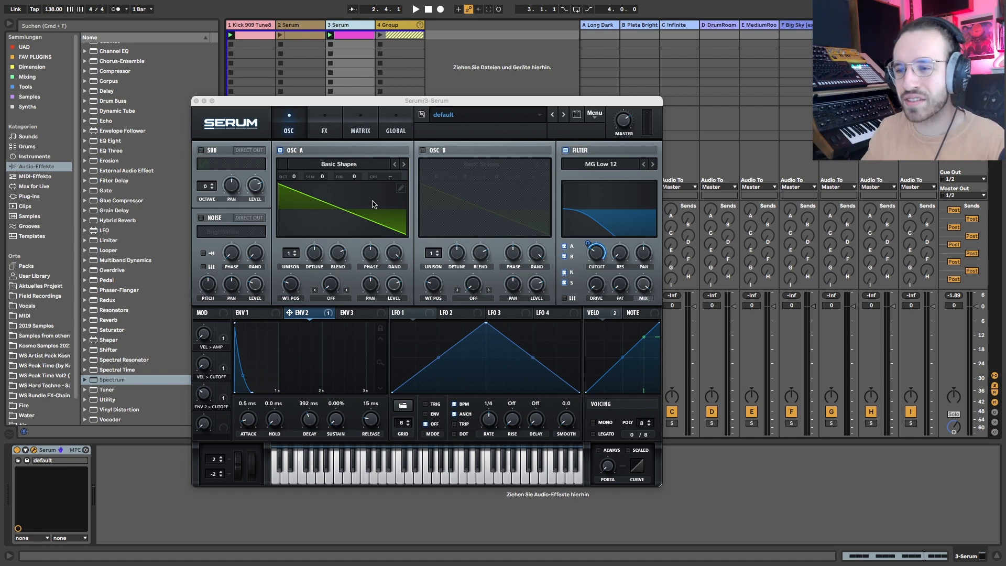
# - Shorten Env 2's decay to 105 ms
pyautogui.moveTo(309, 419); pyautogui.dragTo(308, 429)
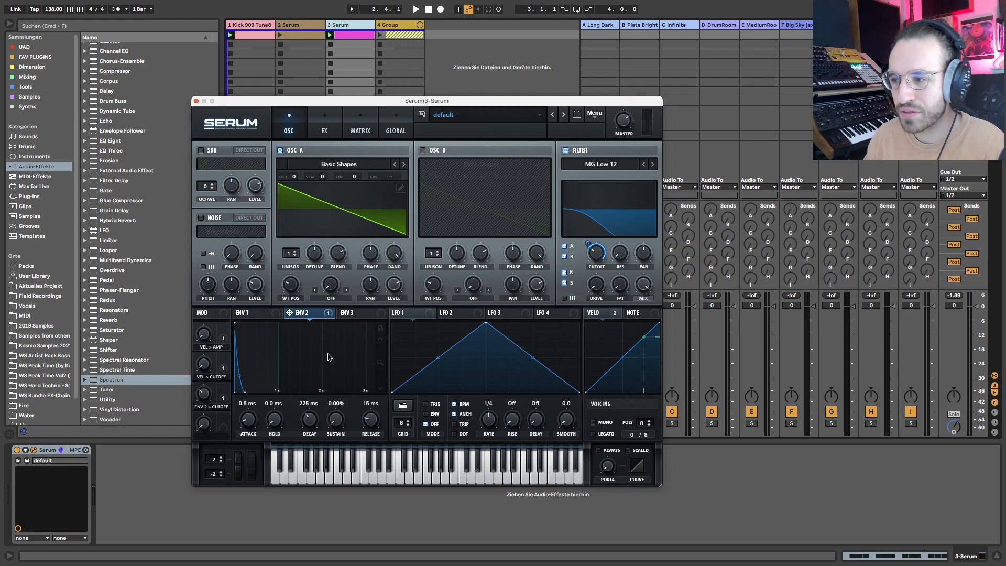
pyautogui.moveTo(309, 419); pyautogui.dragTo(307, 424)
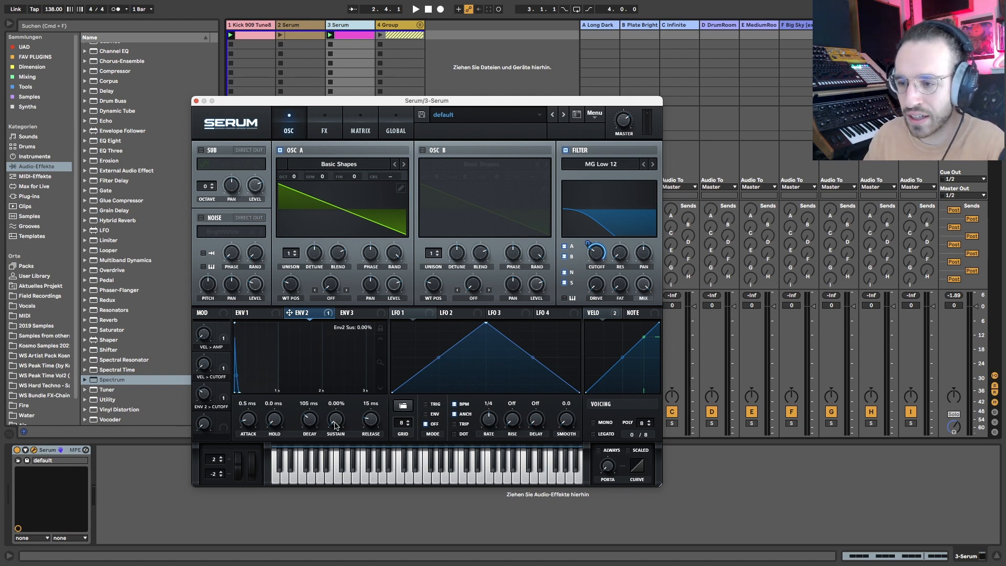
pyautogui.moveTo(303, 433); pyautogui.dragTo(303, 435)
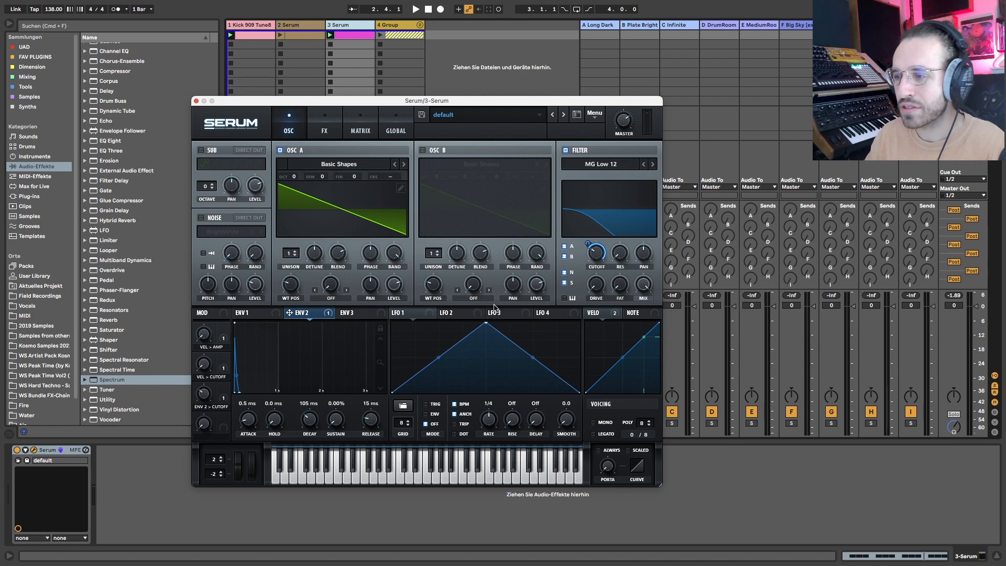
# - Play the bass with the kick, stop the kick clip and play the bass on track 3 alone
pyautogui.press('space')
pyautogui.click(237, 49)
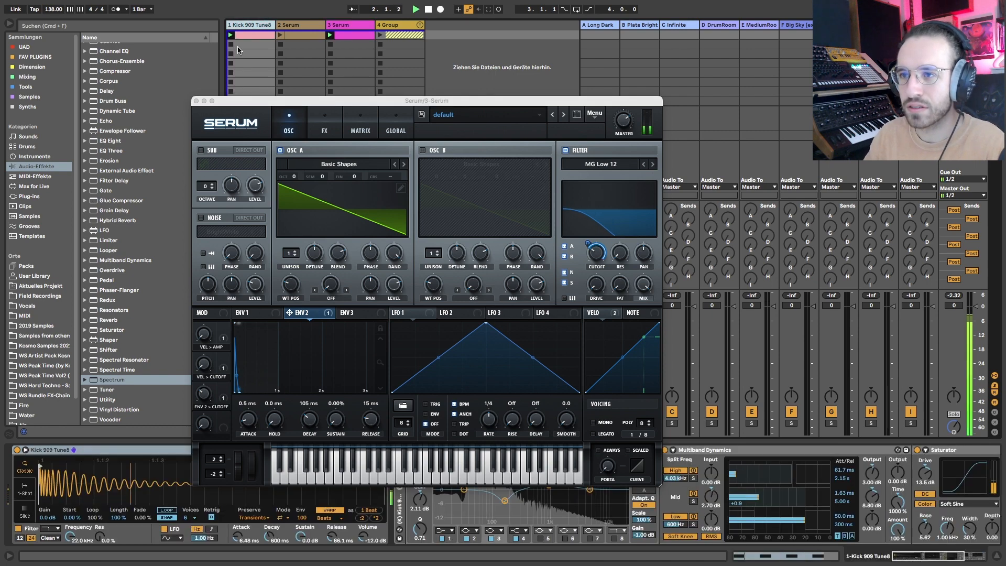
pyautogui.click(344, 31)
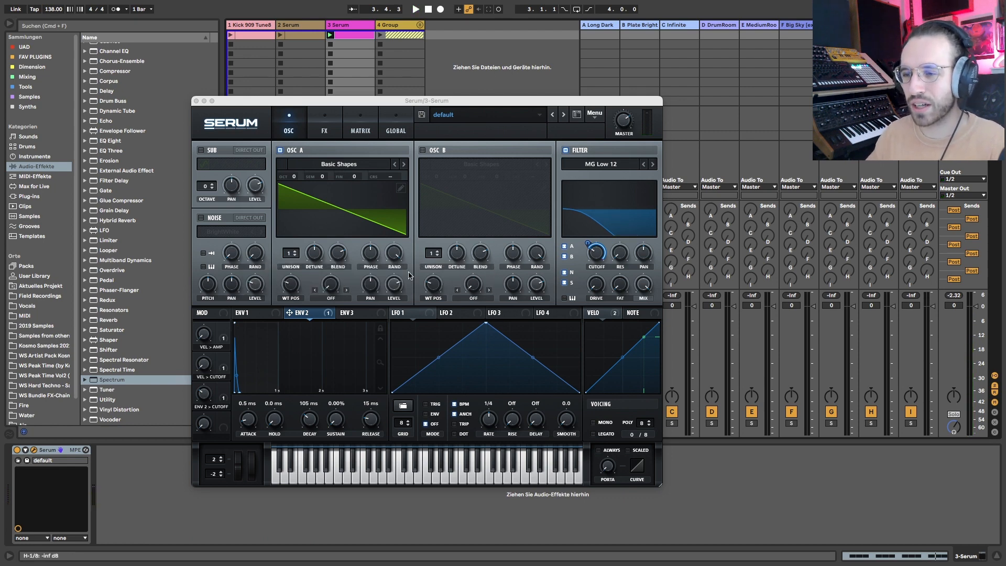
pyautogui.press('space')
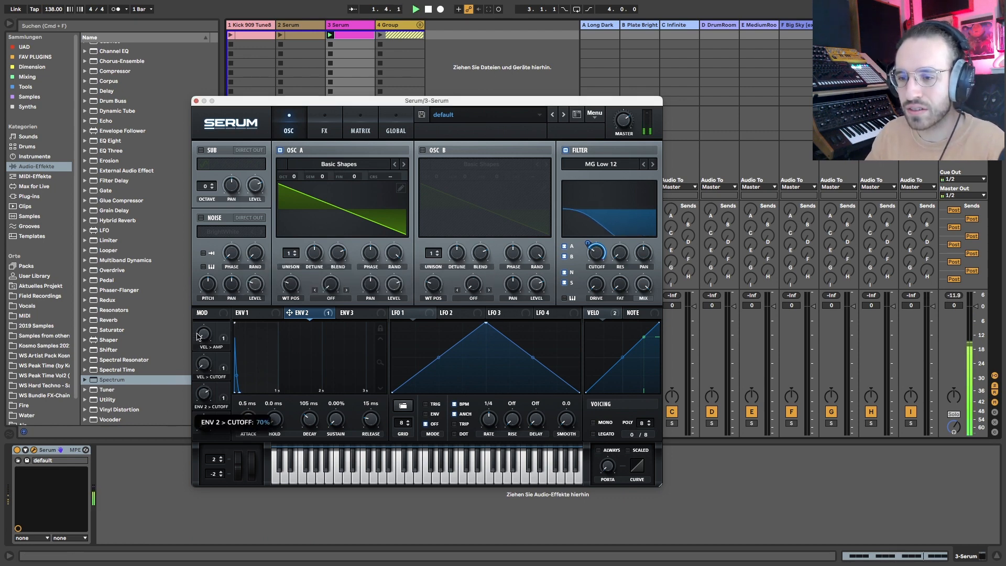
# - Fine-tune the Env 2 > Cutoff amount and the filter cutoff, auditioning the bass with the kick clip in between
pyautogui.moveTo(197, 337); pyautogui.dragTo(201, 376)
pyautogui.click(237, 37)
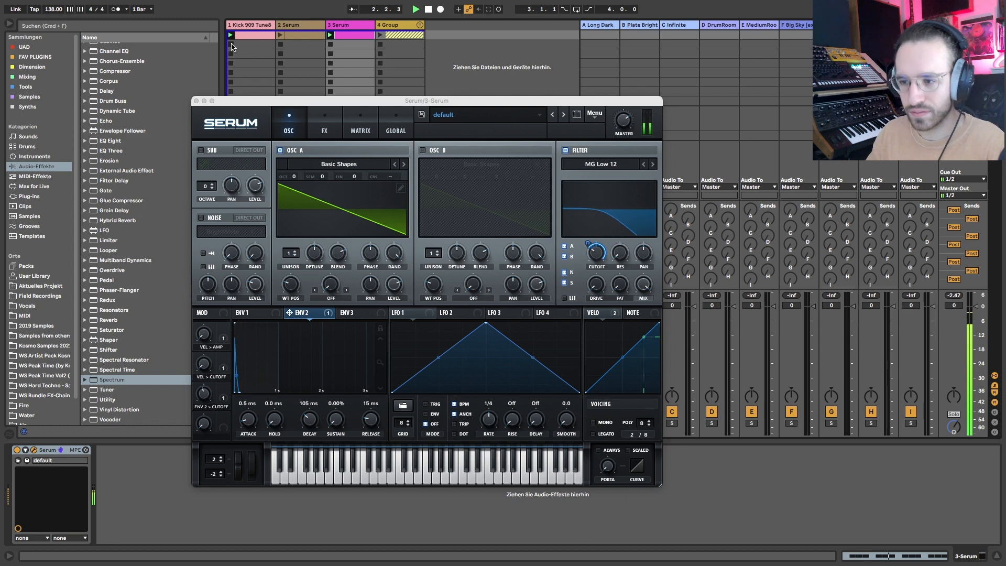
pyautogui.click(231, 44)
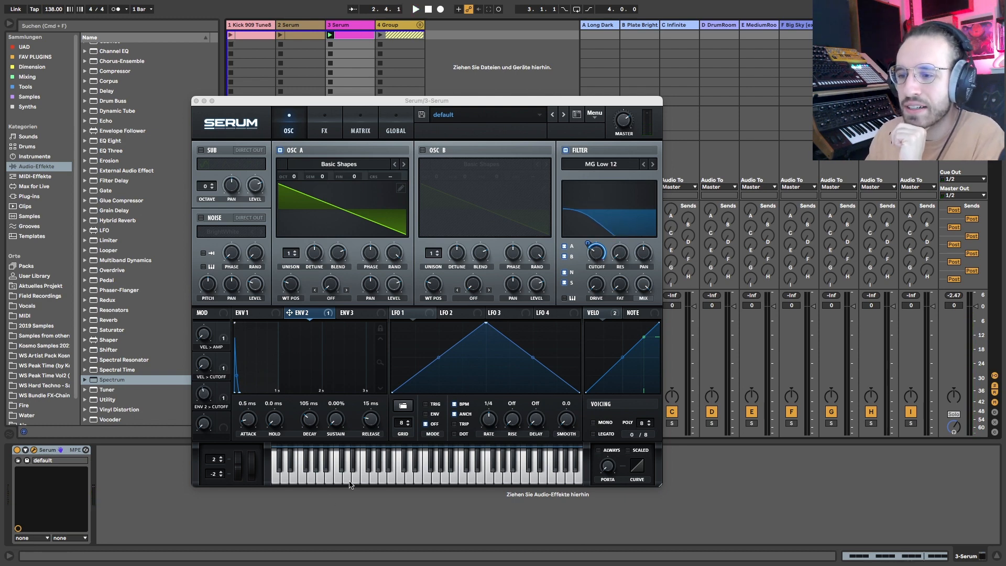
pyautogui.moveTo(594, 261); pyautogui.dragTo(594, 250)
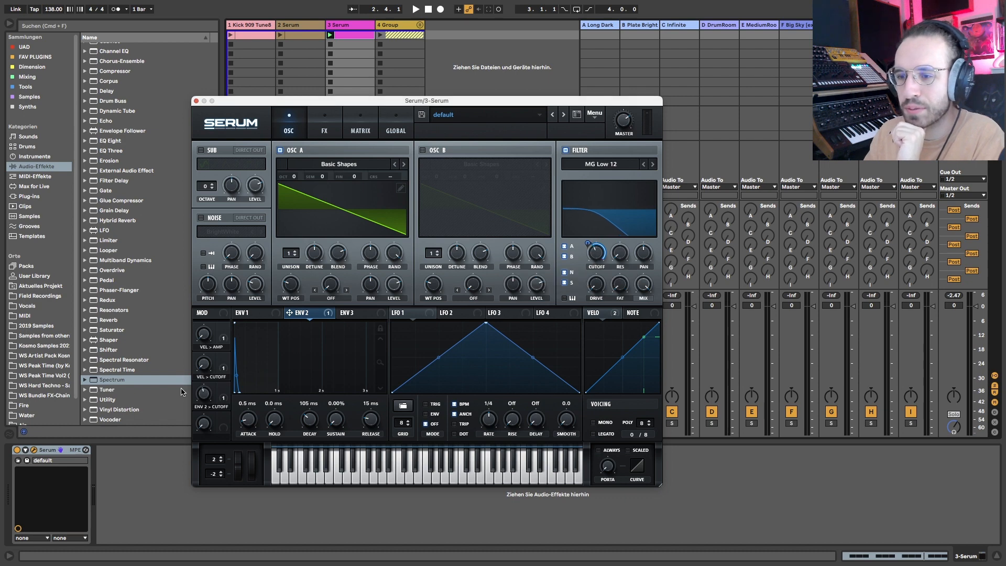
# - Try a longer Env 2 during playback, with the decay at 224 ms and the sustain at 27.99%
pyautogui.press('space')
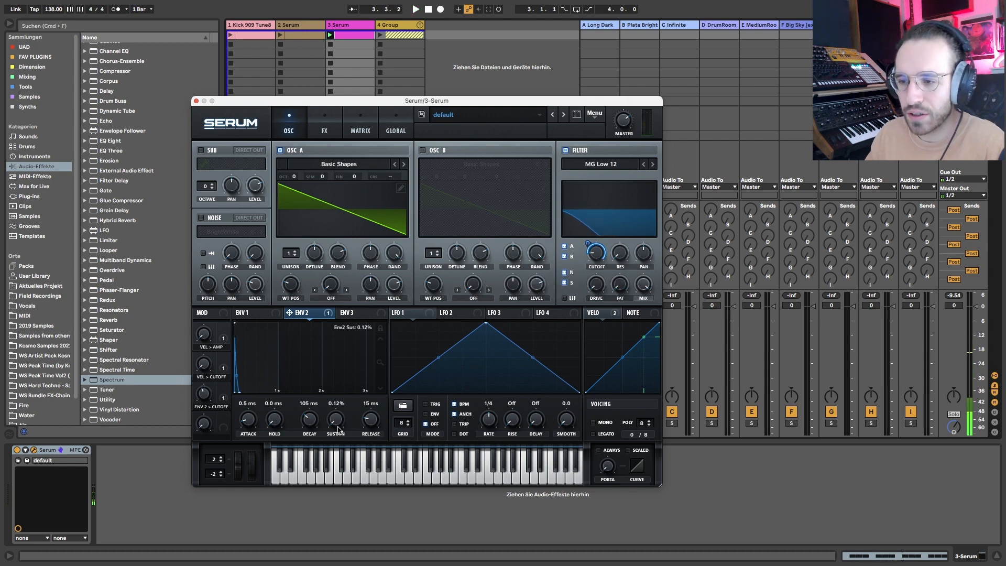
pyautogui.moveTo(325, 390); pyautogui.dragTo(314, 354)
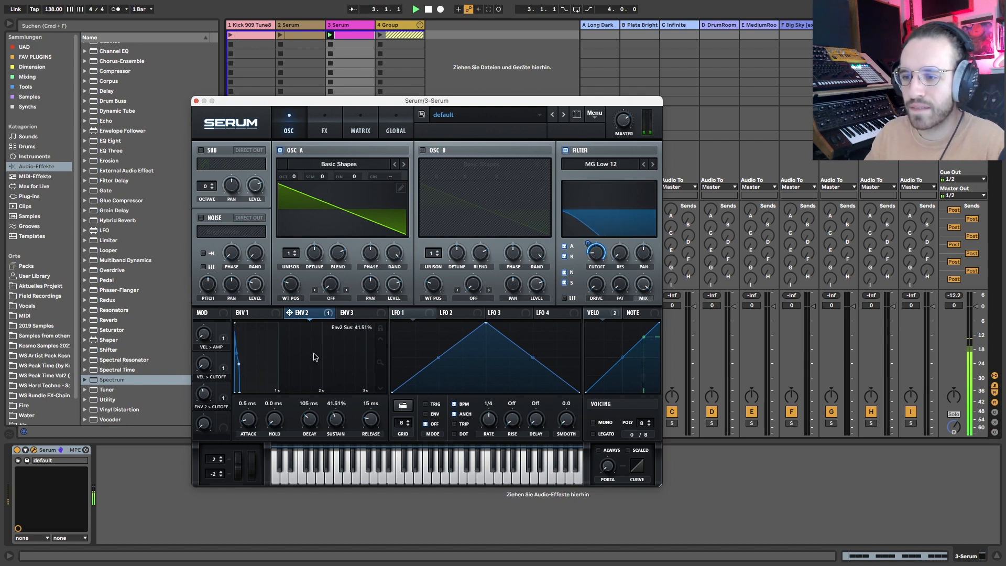
pyautogui.moveTo(315, 426); pyautogui.dragTo(339, 447)
pyautogui.press('space')
pyautogui.moveTo(307, 427); pyautogui.dragTo(342, 380)
pyautogui.press('space')
pyautogui.moveTo(308, 427)
pyautogui.mouseDown()
pyautogui.moveTo(311, 435)
pyautogui.moveTo(334, 418)
pyautogui.moveTo(313, 421)
pyautogui.mouseUp()
pyautogui.moveTo(336, 418)
pyautogui.mouseDown()
pyautogui.moveTo(334, 496)
pyautogui.moveTo(310, 419)
pyautogui.moveTo(309, 430)
pyautogui.moveTo(333, 415)
pyautogui.moveTo(330, 405)
pyautogui.mouseUp()
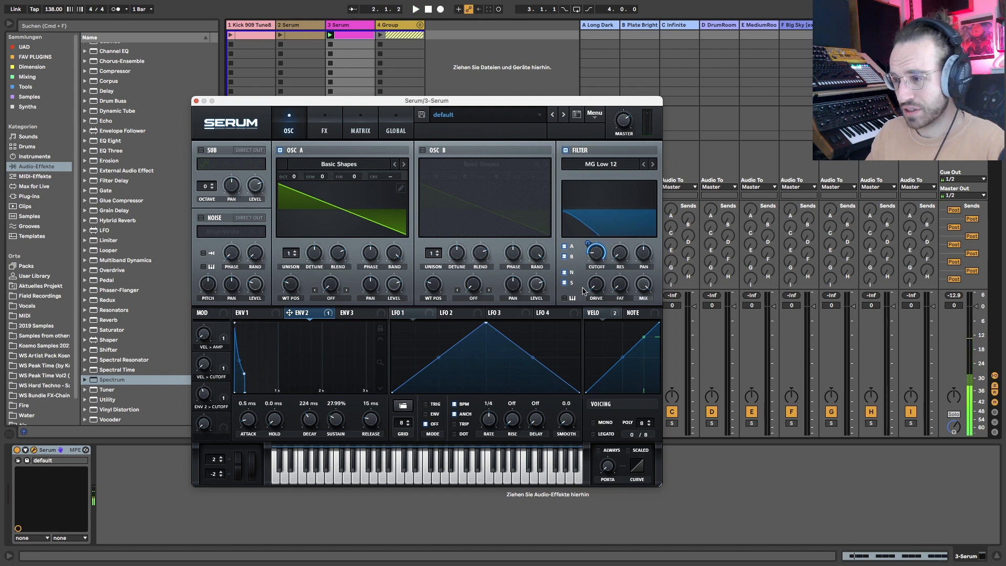
# - Play track 2's reference bass clip for comparison and switch back to the clip on track 3
pyautogui.moveTo(597, 262)
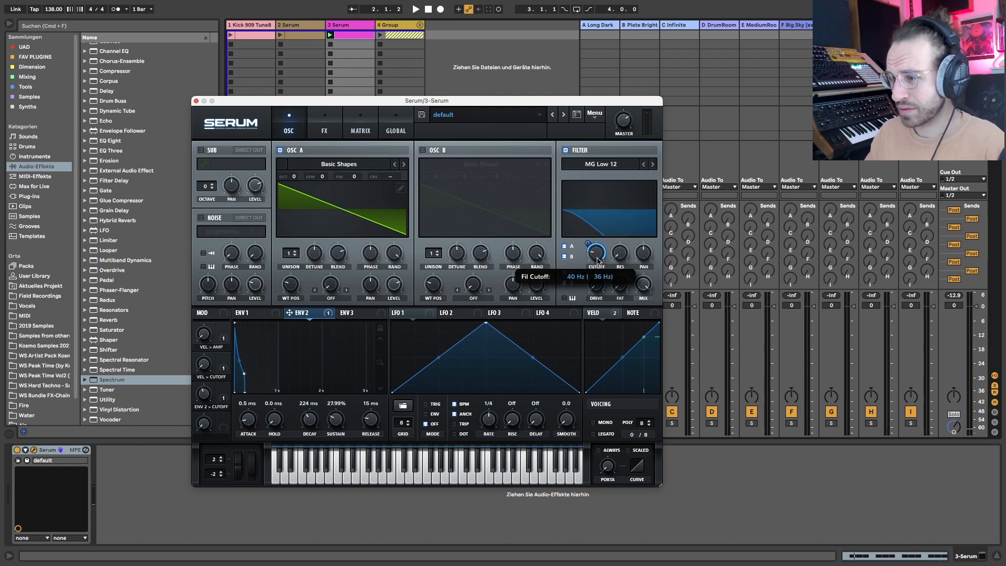
pyautogui.press('space')
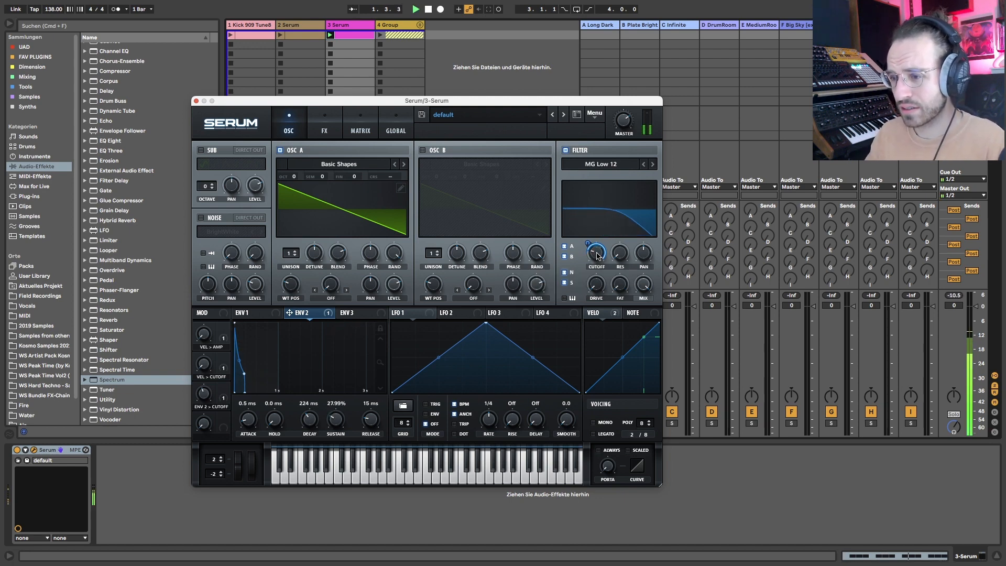
pyautogui.click(330, 45)
pyautogui.click(280, 35)
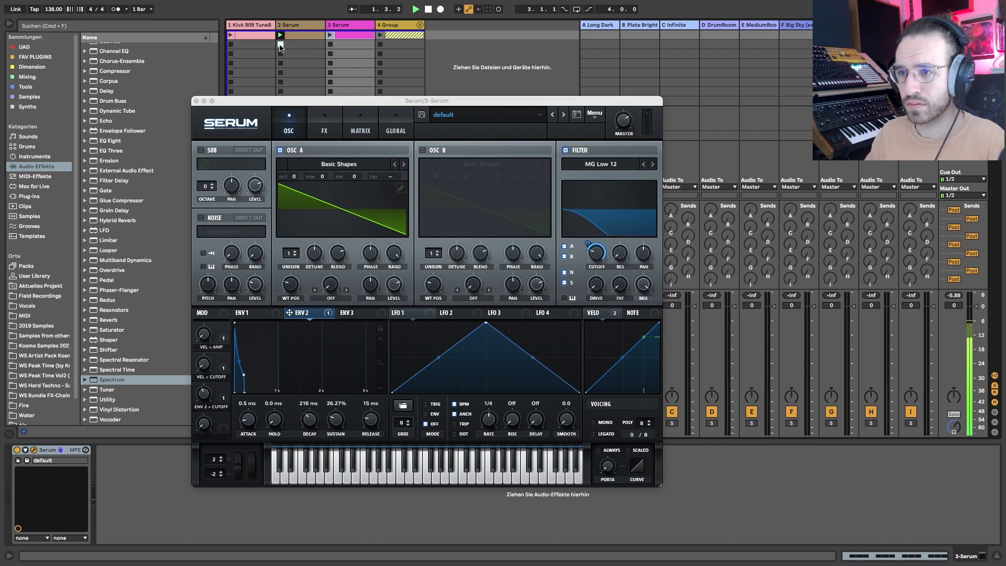
pyautogui.click(330, 36)
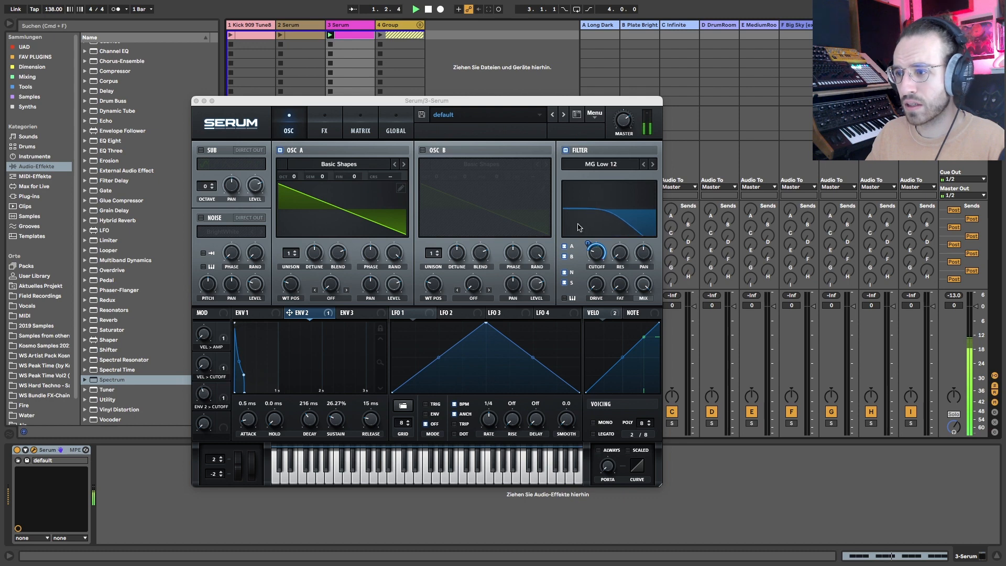
# - Set Env 2's decay to 146 ms and its sustain to 24.09%, and audition the bass
pyautogui.moveTo(308, 417); pyautogui.dragTo(309, 423)
pyautogui.moveTo(332, 421); pyautogui.dragTo(312, 422)
pyautogui.press('space')
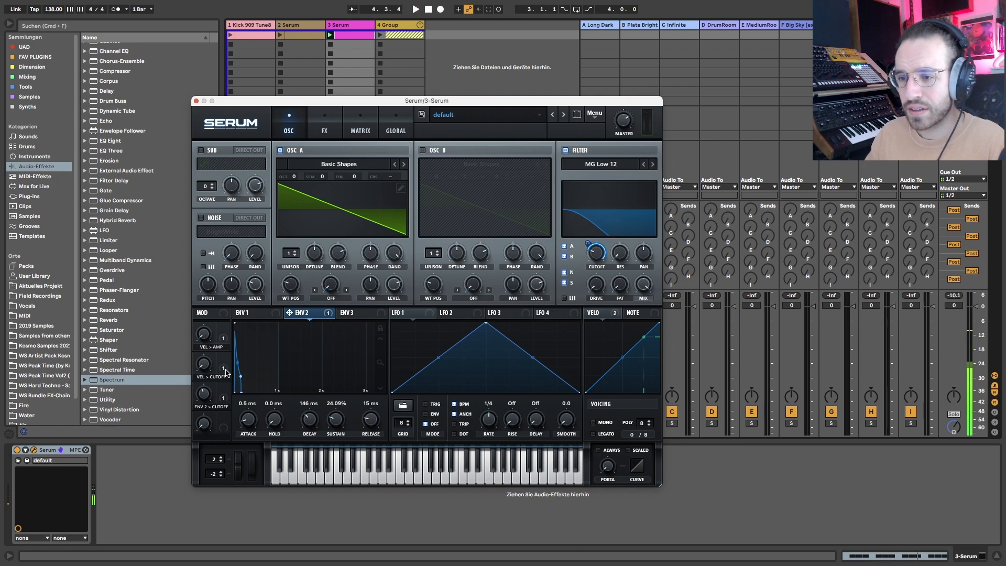
pyautogui.moveTo(203, 396)
pyautogui.press('space')
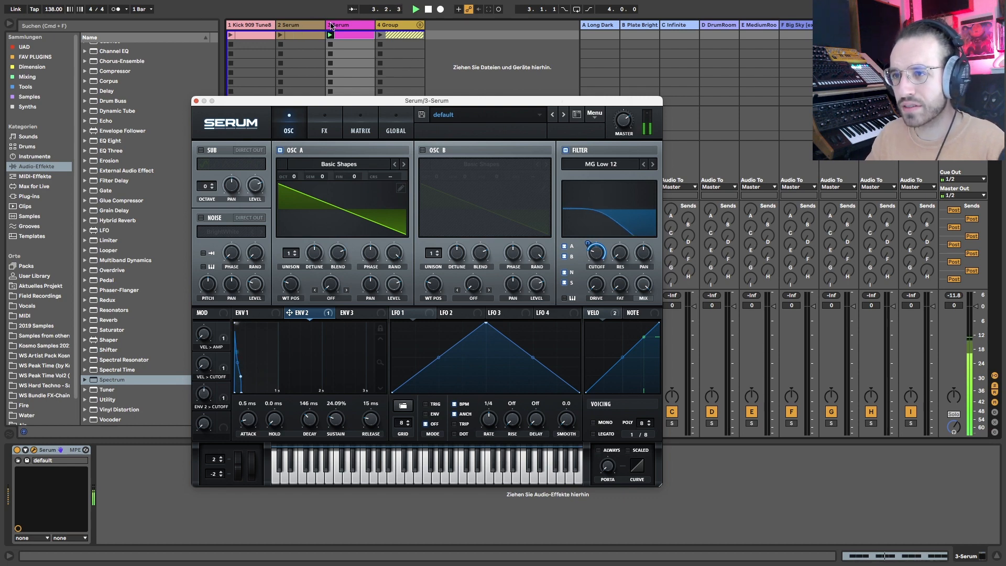
pyautogui.press('space')
# - Examine track 2's WS_Bass_Psy01 Serum patch, close its window and return to track 3
pyautogui.click(300, 25)
pyautogui.click(33, 452)
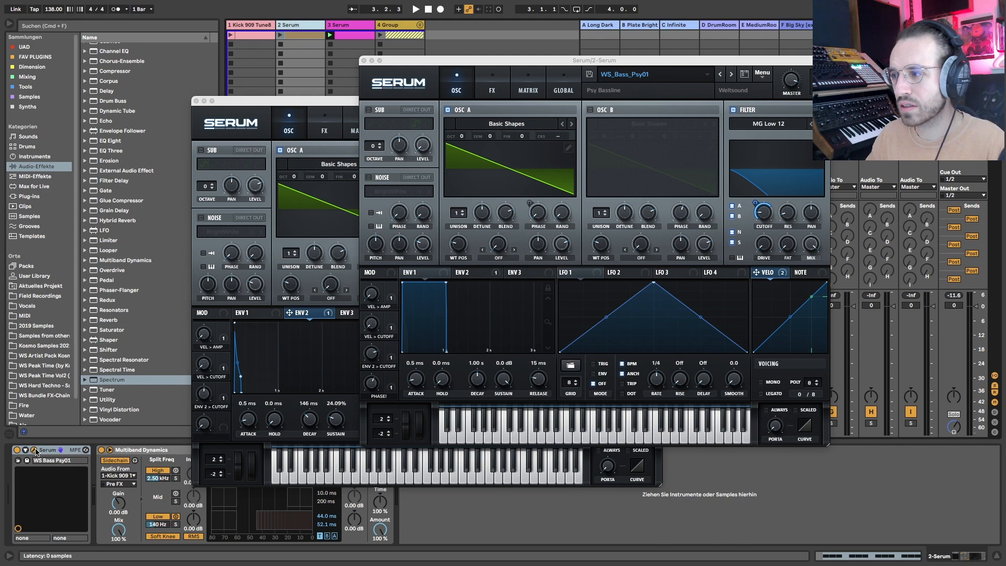
pyautogui.click(34, 450)
pyautogui.click(34, 451)
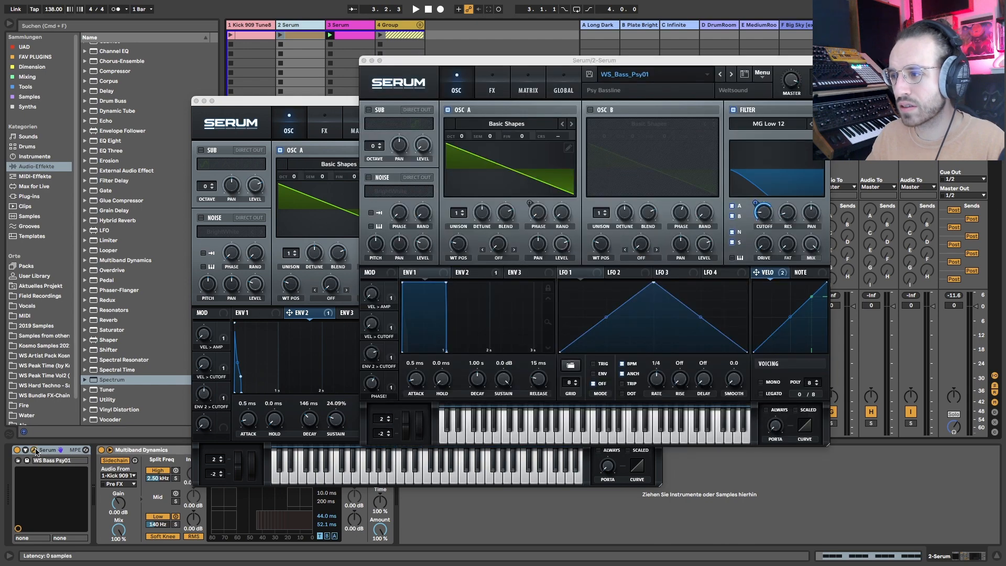
pyautogui.click(35, 451)
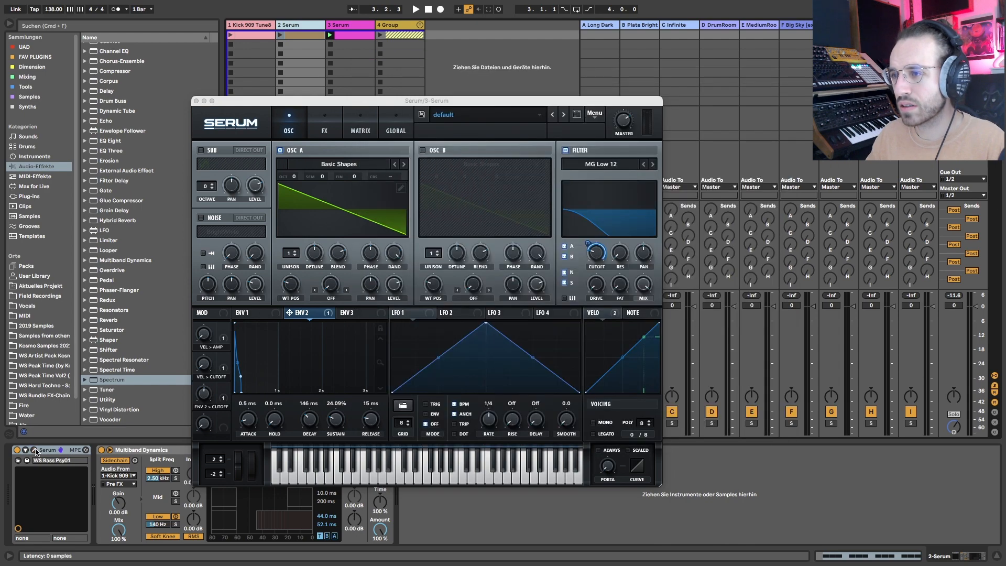
pyautogui.click(340, 28)
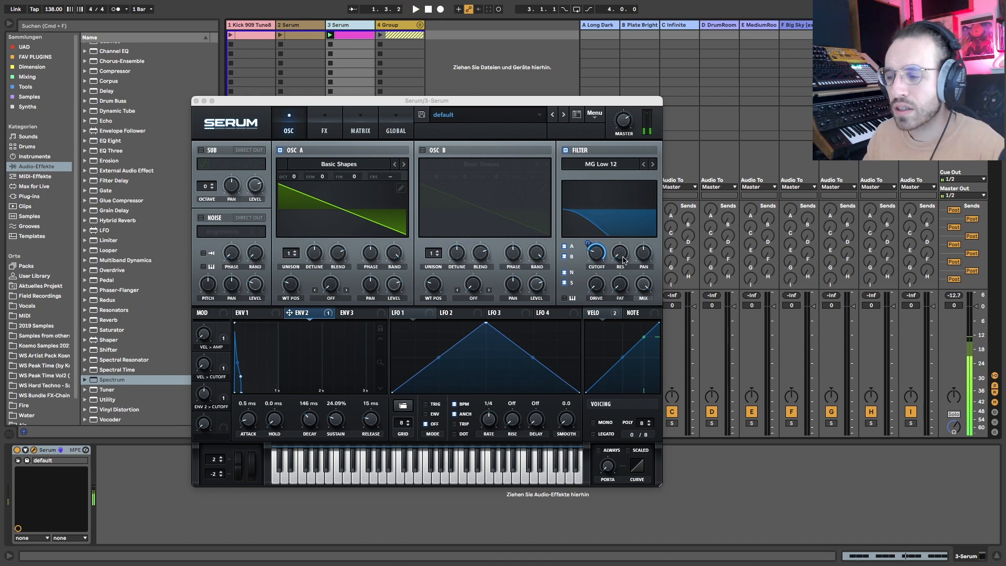
# - Sweep the filter resonance up and back down while auditioning the bass
pyautogui.moveTo(623, 260); pyautogui.dragTo(619, 113)
pyautogui.moveTo(618, 256); pyautogui.dragTo(617, 563)
pyautogui.press('space')
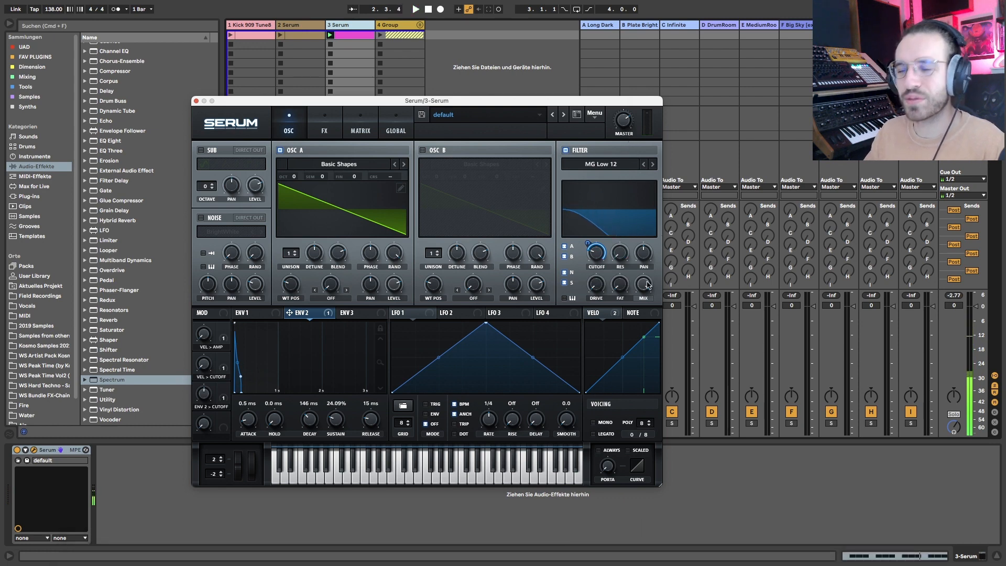
pyautogui.moveTo(620, 255)
pyautogui.mouseDown()
pyautogui.moveTo(614, 213)
pyautogui.moveTo(613, 239)
pyautogui.mouseUp()
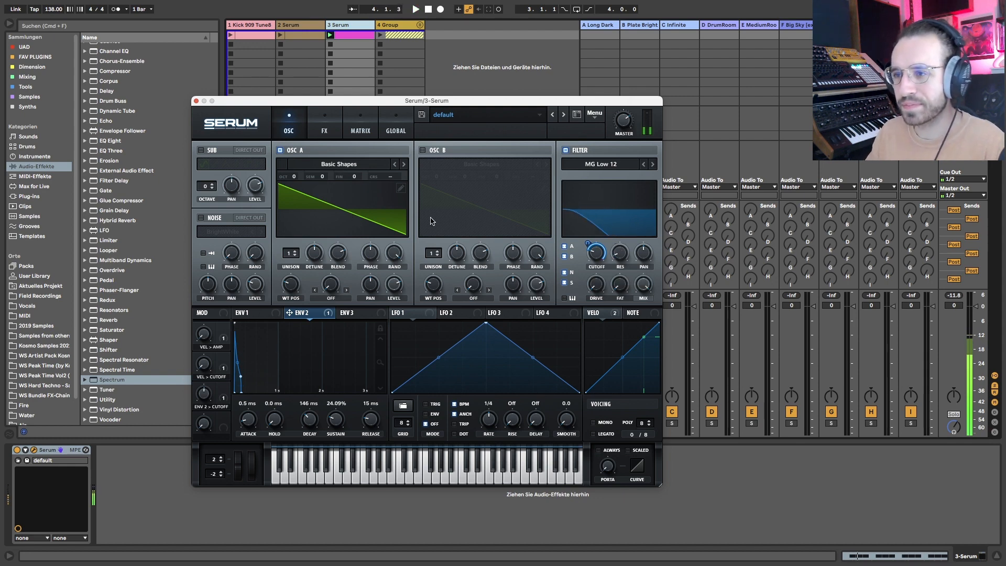
pyautogui.press('space')
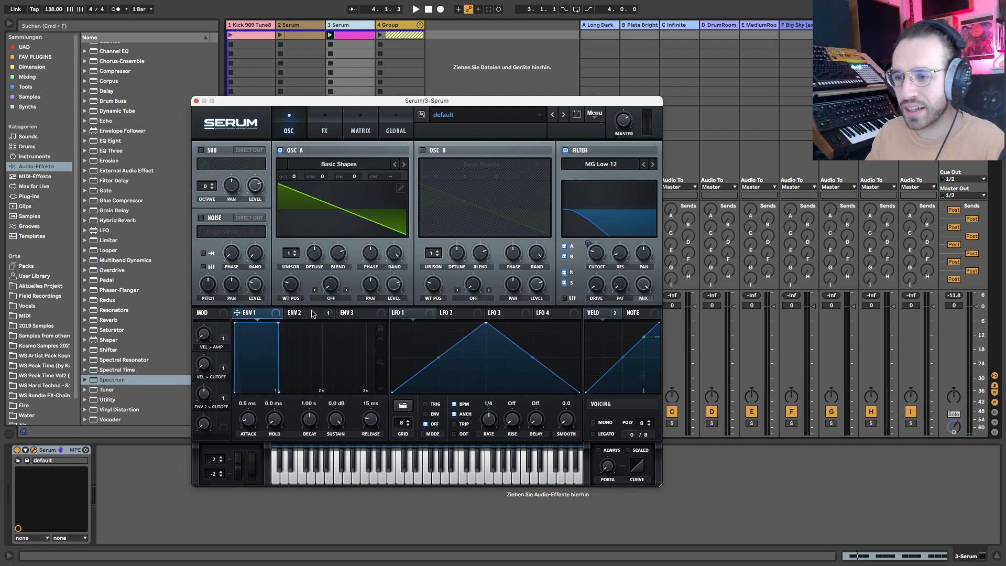
# - On Env 1, try a sustain of -26.8 dB, restore it to 0.0 dB and set the decay to 283 ms
pyautogui.click(249, 314)
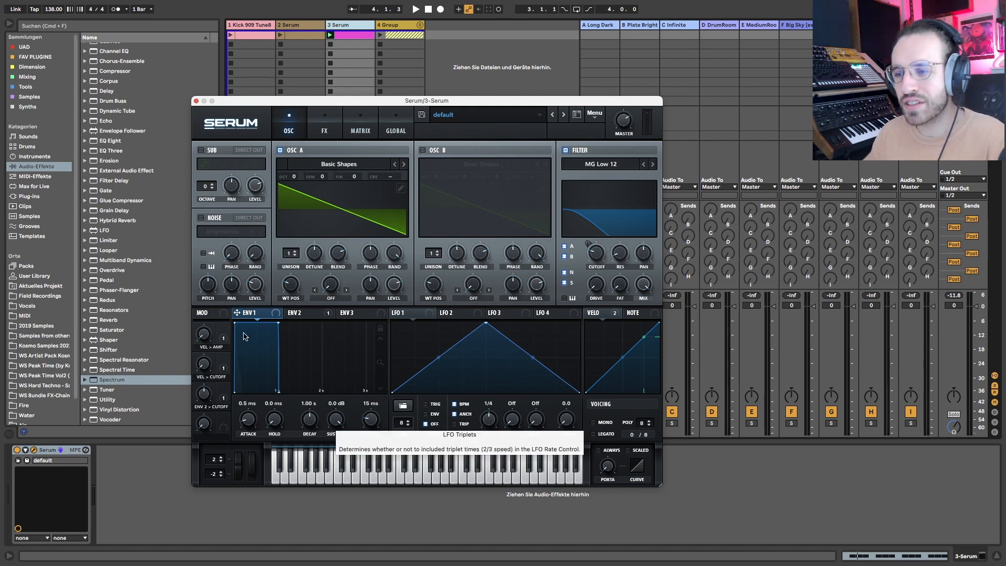
pyautogui.moveTo(336, 419)
pyautogui.mouseDown()
pyautogui.moveTo(316, 440)
pyautogui.moveTo(329, 418)
pyautogui.moveTo(338, 424)
pyautogui.mouseUp()
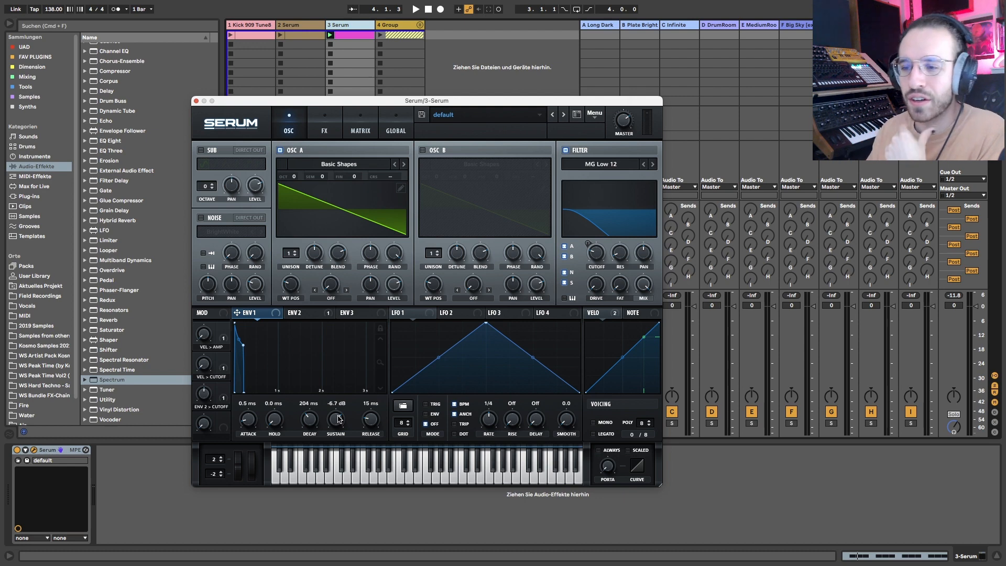
pyautogui.moveTo(336, 433); pyautogui.dragTo(349, 488)
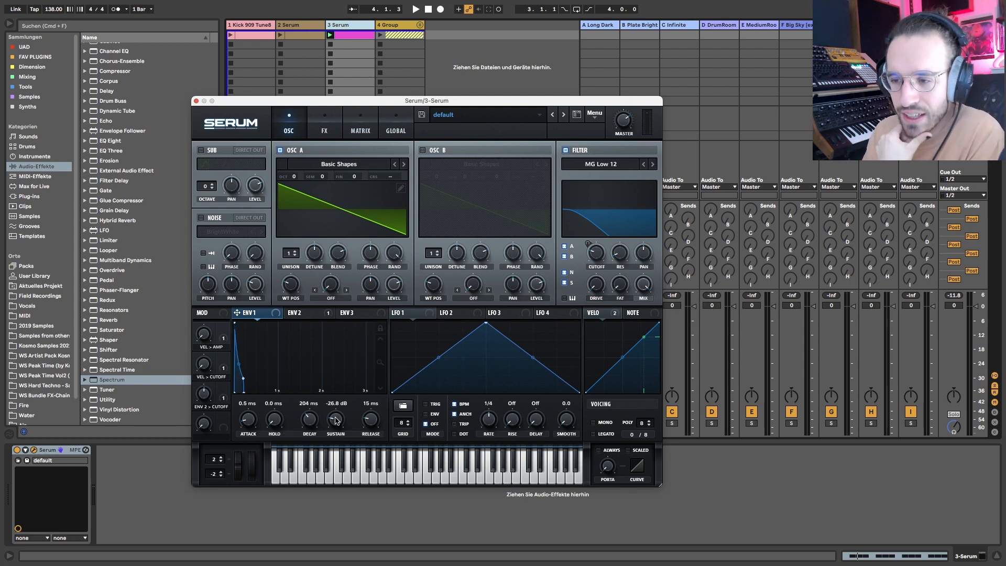
pyautogui.moveTo(336, 420); pyautogui.dragTo(313, 415)
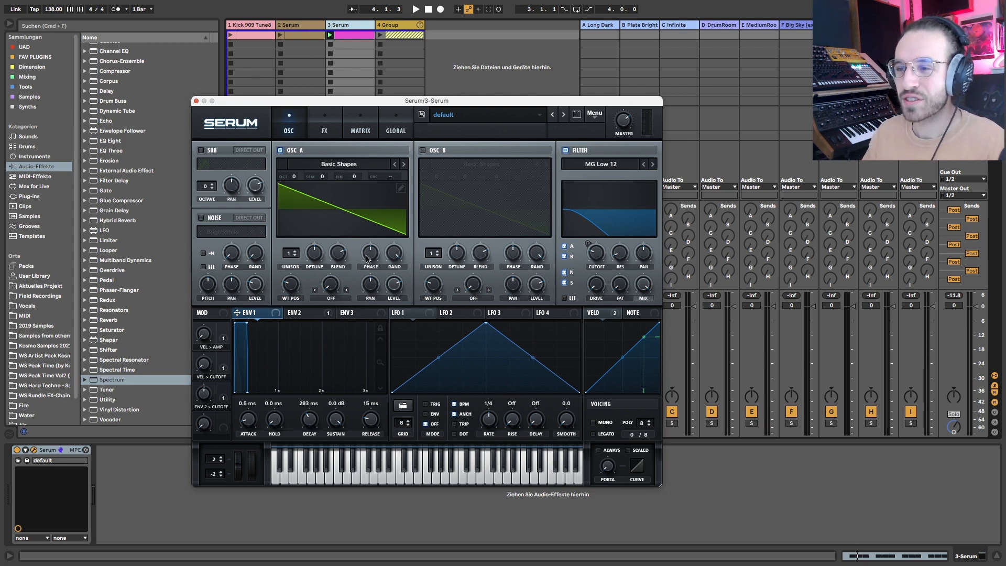
# - Sweep OSC A's phase and random phase controls to try different waveform start points
pyautogui.moveTo(367, 258); pyautogui.dragTo(367, 257)
pyautogui.click(391, 256)
pyautogui.click(392, 256)
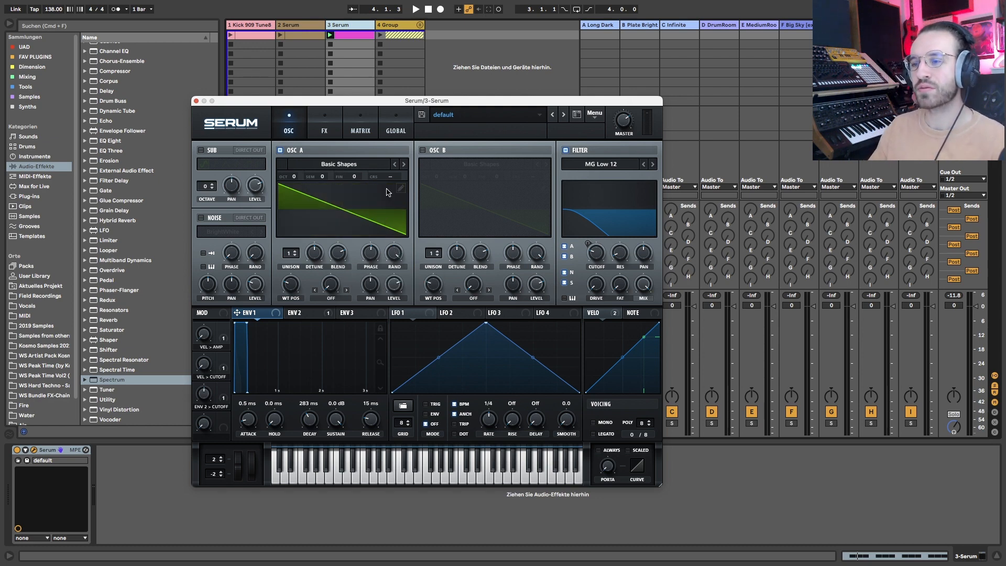
pyautogui.moveTo(371, 254); pyautogui.dragTo(381, 209)
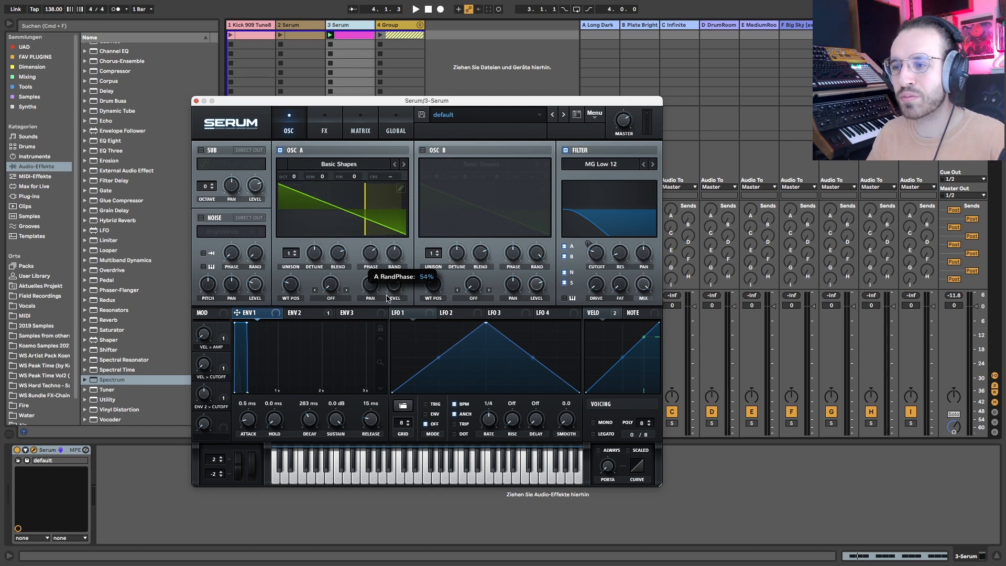
pyautogui.moveTo(371, 255); pyautogui.dragTo(398, 337)
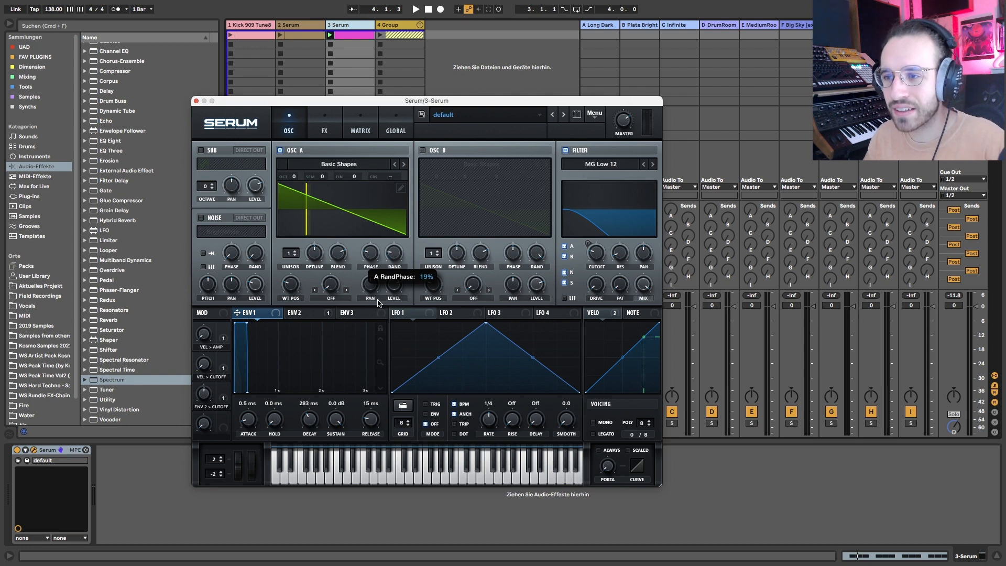
pyautogui.moveTo(378, 303); pyautogui.dragTo(362, 255)
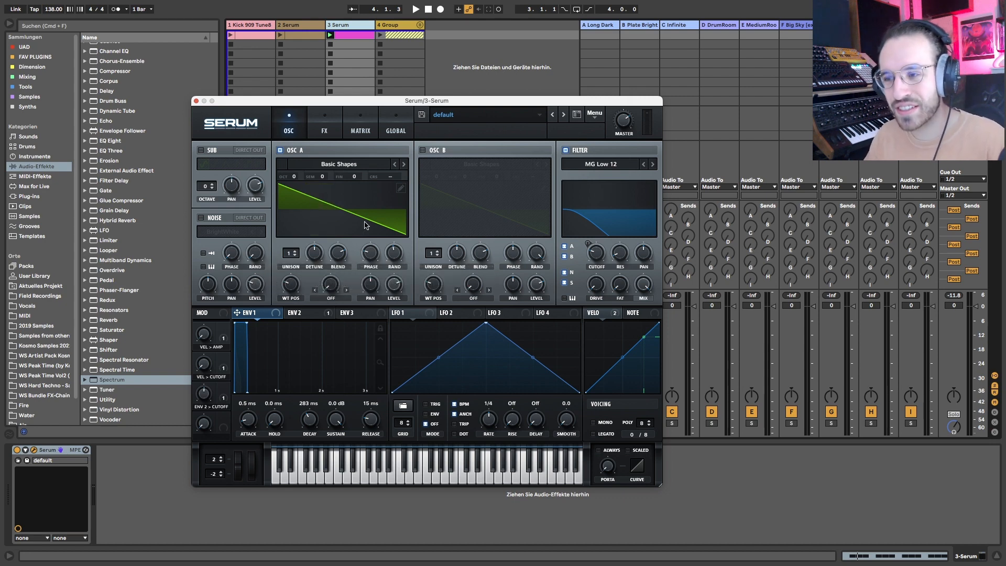
pyautogui.moveTo(374, 255)
pyautogui.mouseDown()
pyautogui.moveTo(370, 232)
pyautogui.moveTo(372, 252)
pyautogui.moveTo(360, 257)
pyautogui.mouseUp()
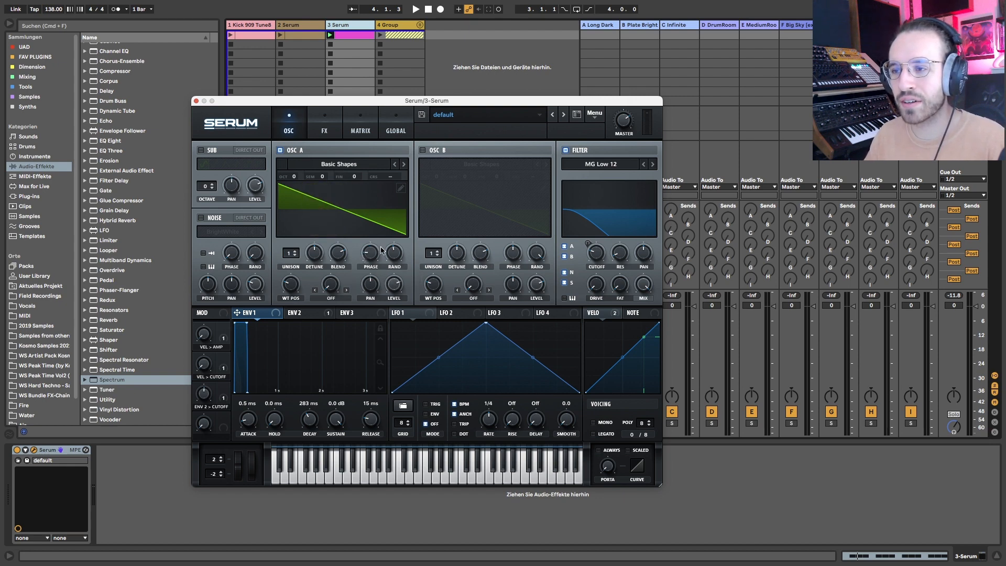
# - Try a random phase of 56% on OSC A and shift its start phase
pyautogui.moveTo(389, 252)
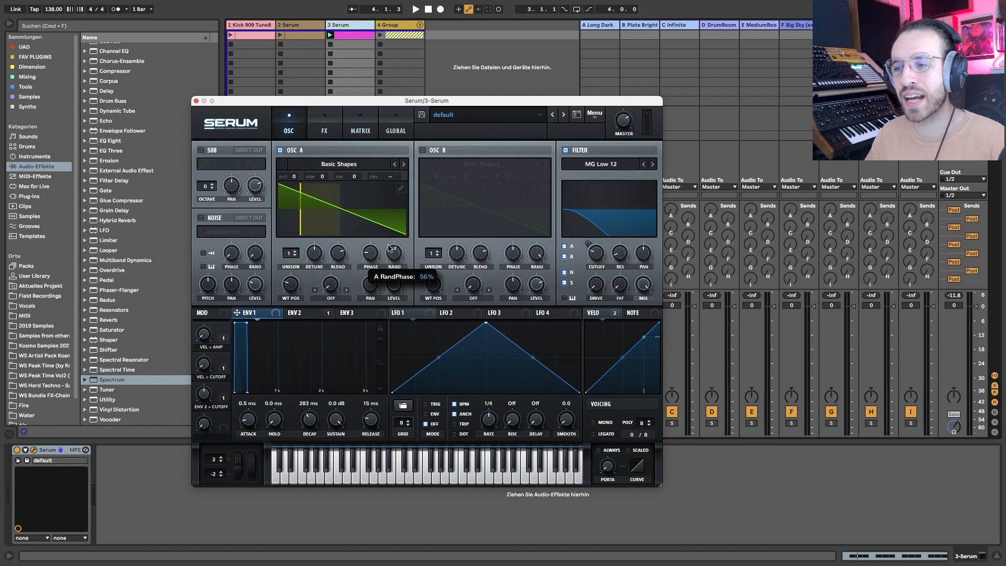
pyautogui.moveTo(389, 249); pyautogui.dragTo(385, 229)
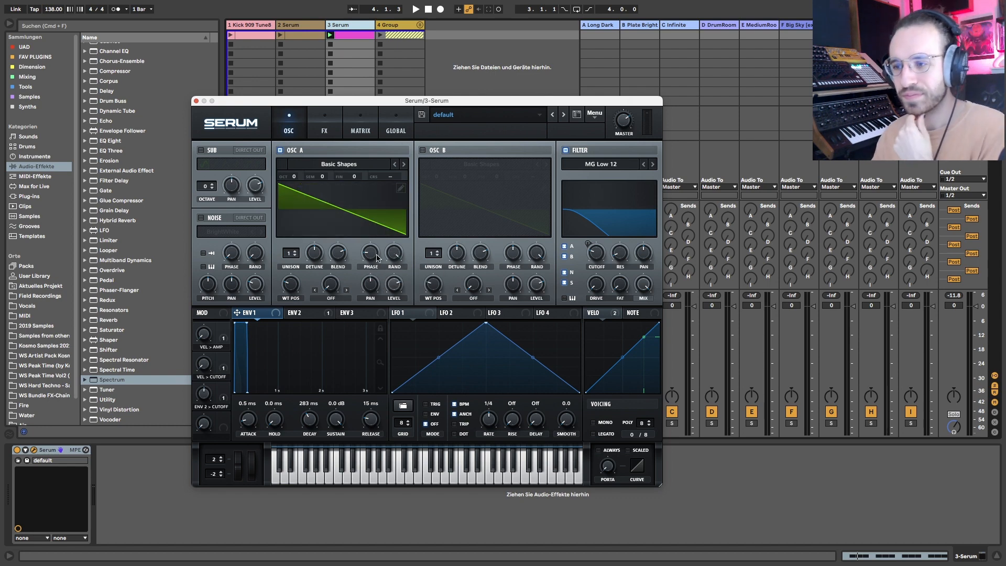
pyautogui.moveTo(371, 253); pyautogui.dragTo(370, 198)
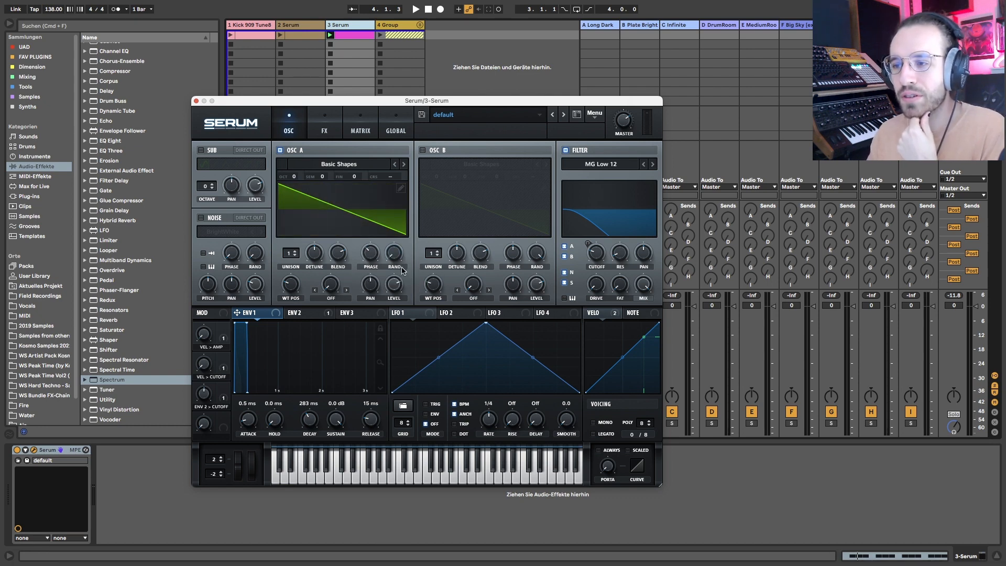
pyautogui.moveTo(370, 253)
pyautogui.mouseDown()
pyautogui.moveTo(369, 214)
pyautogui.moveTo(359, 257)
pyautogui.moveTo(346, 222)
pyautogui.mouseUp()
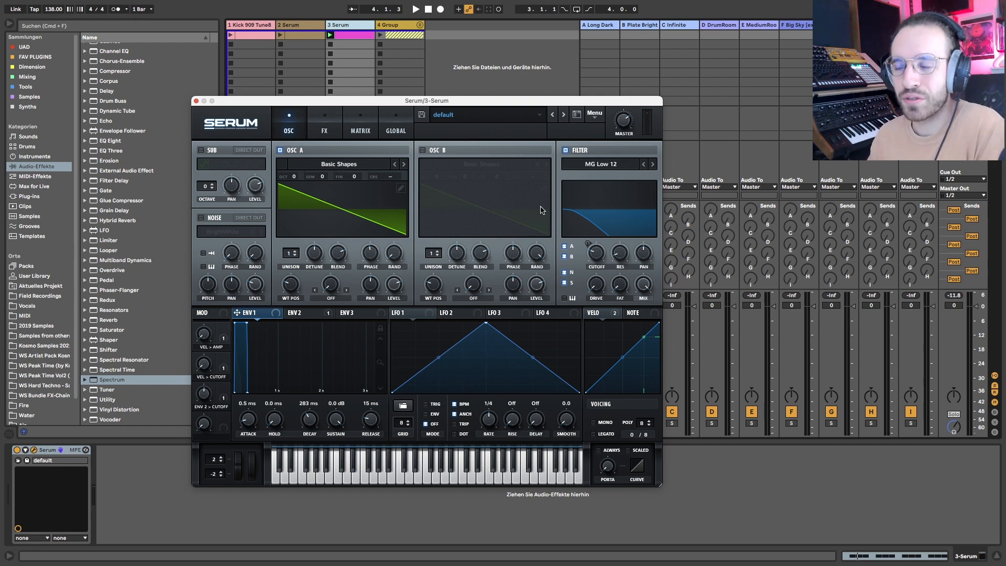
# - Turn OSC A's random phase down completely and fine-tune its start phase around 167 degrees
pyautogui.moveTo(387, 261)
pyautogui.mouseDown()
pyautogui.moveTo(403, 156)
pyautogui.moveTo(422, 422)
pyautogui.mouseUp()
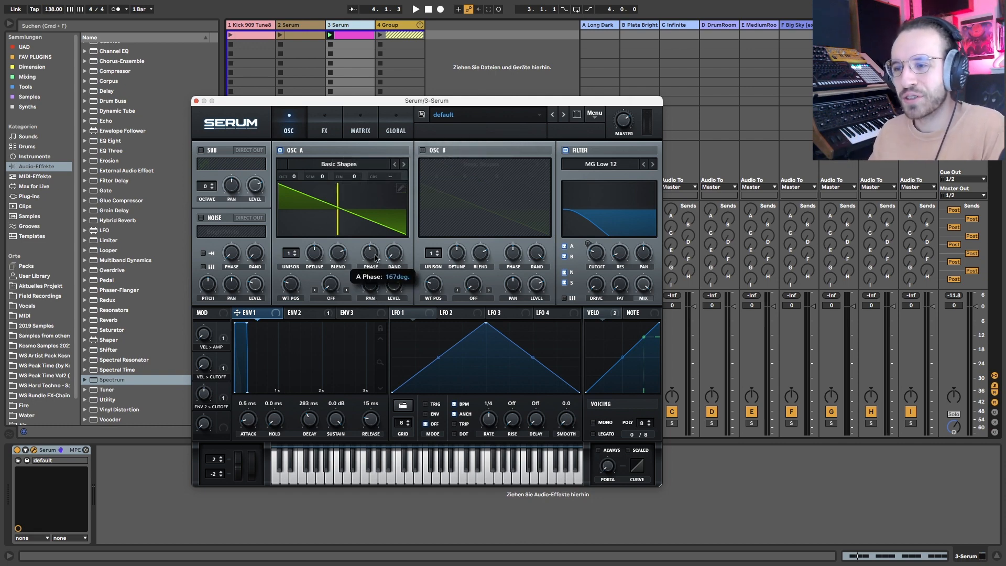
pyautogui.moveTo(376, 254)
pyautogui.mouseDown()
pyautogui.moveTo(376, 238)
pyautogui.moveTo(377, 253)
pyautogui.mouseUp()
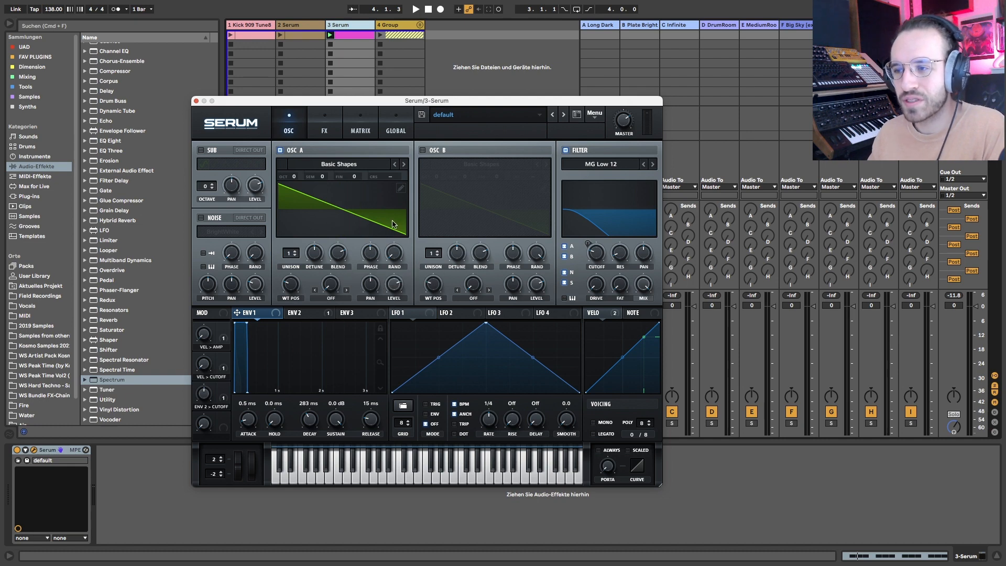
pyautogui.moveTo(376, 257); pyautogui.dragTo(366, 264)
pyautogui.moveTo(356, 213); pyautogui.dragTo(354, 204)
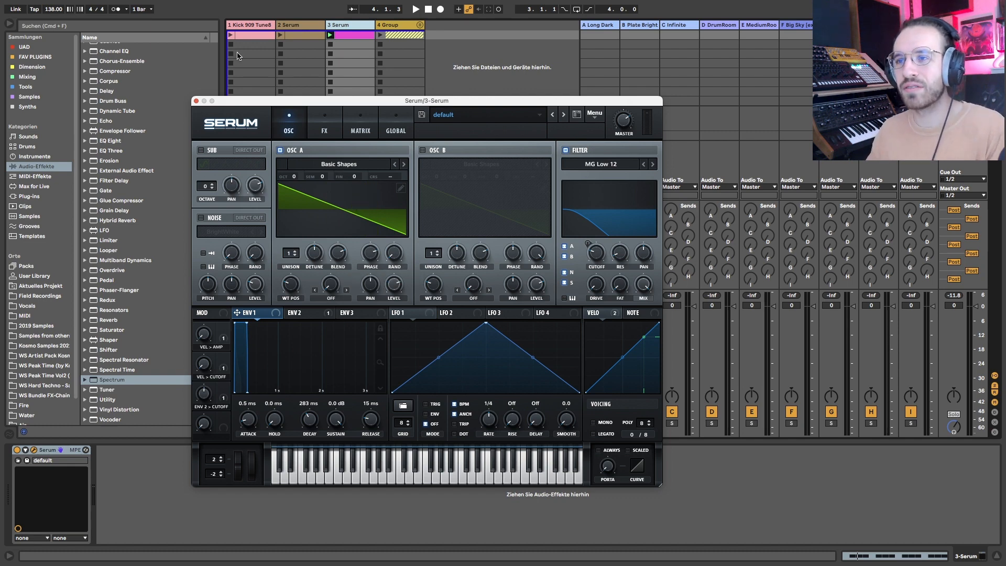
# - Sweep OSC A's start phase and play the kick clip alongside the bass to compare different phase positions
pyautogui.moveTo(366, 256); pyautogui.dragTo(364, 197)
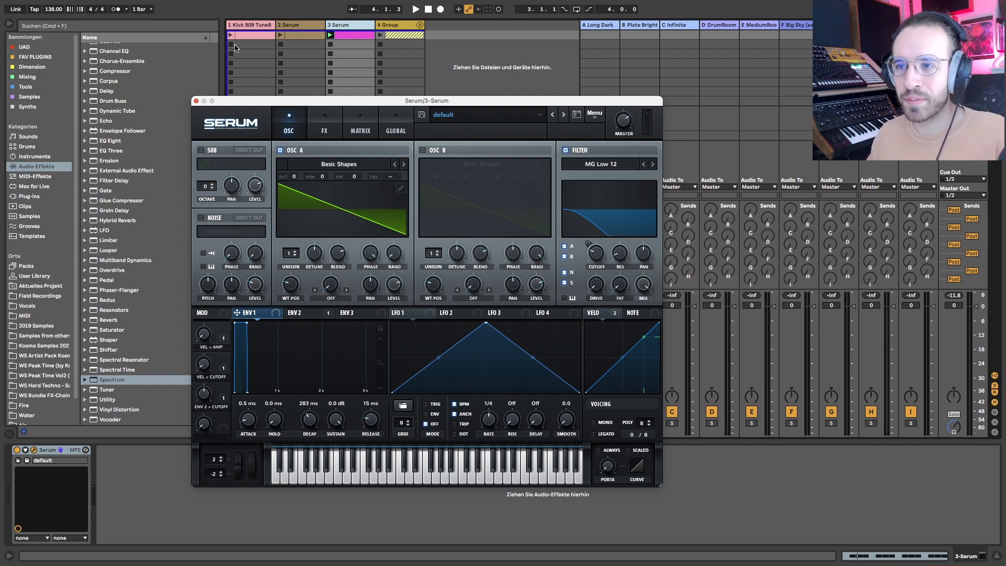
pyautogui.moveTo(366, 248); pyautogui.dragTo(368, 563)
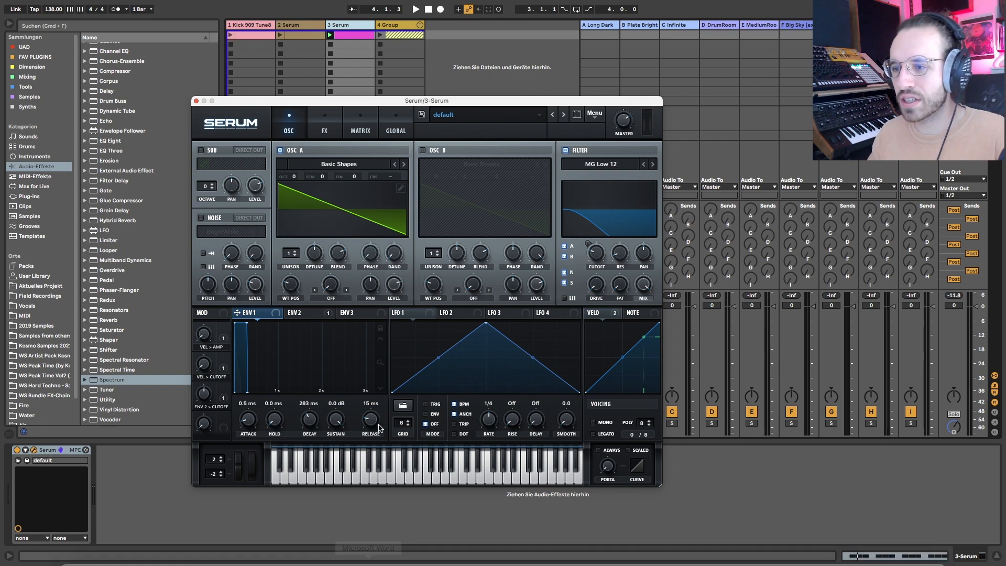
pyautogui.moveTo(371, 246); pyautogui.dragTo(371, 244)
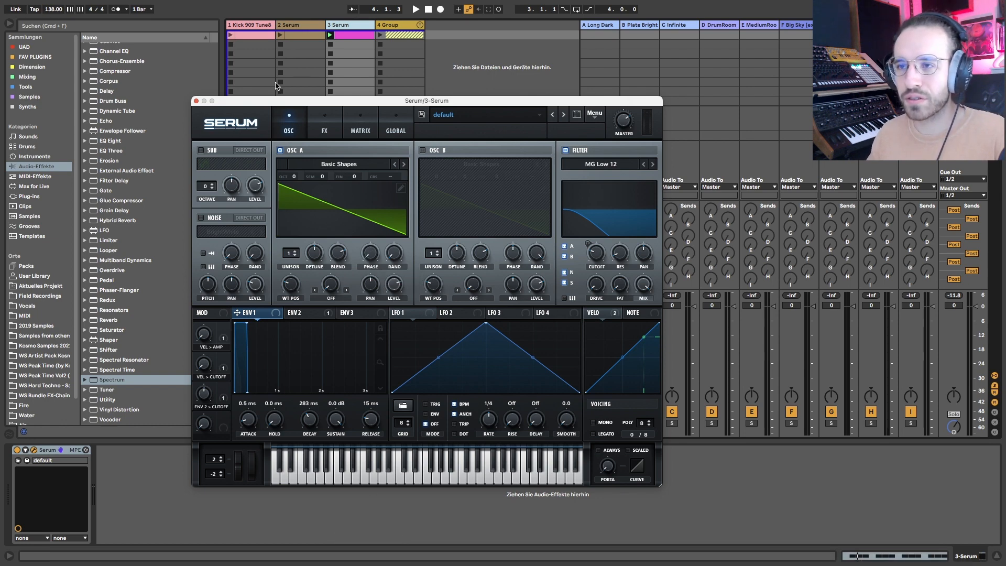
pyautogui.click(232, 36)
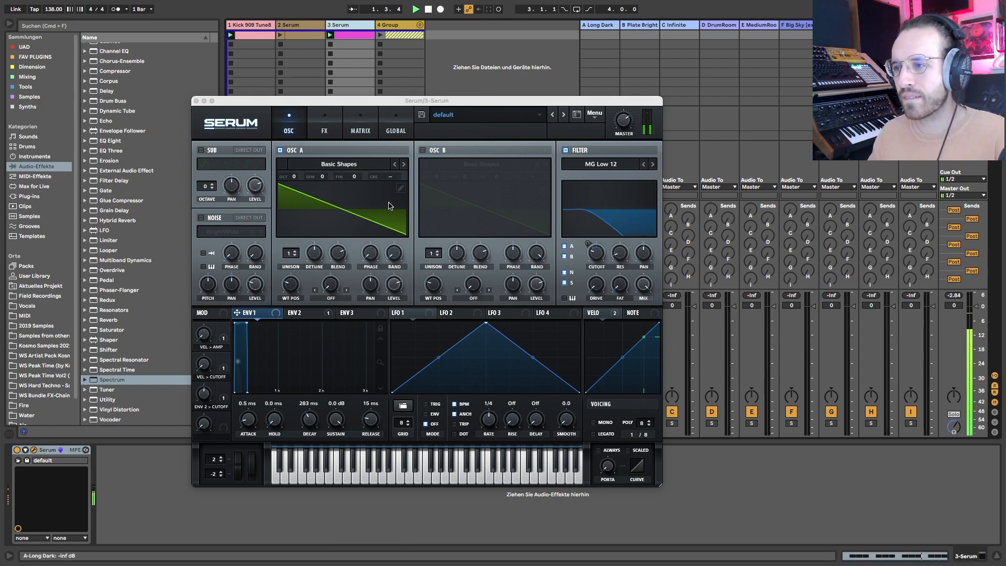
pyautogui.moveTo(369, 254); pyautogui.dragTo(368, 167)
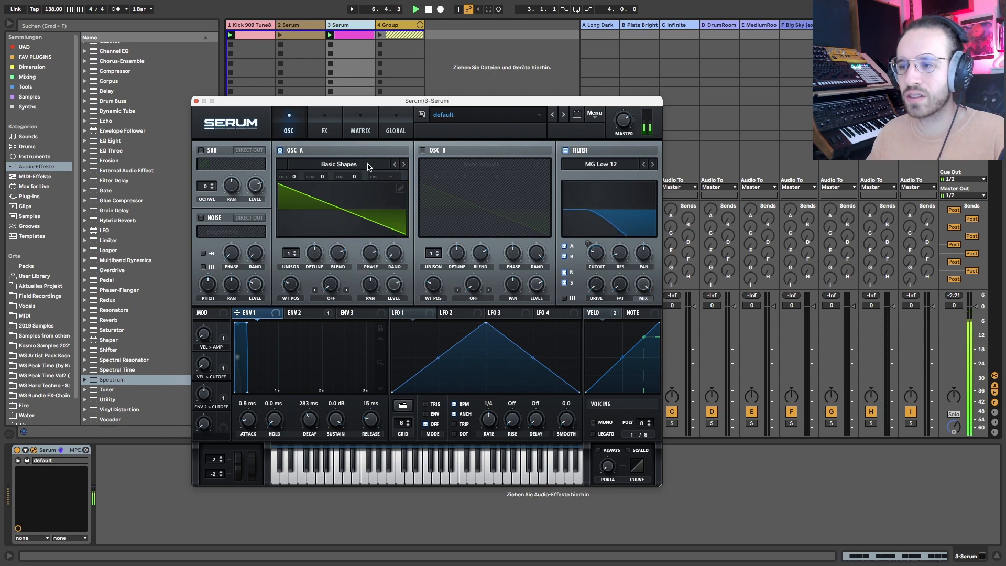
pyautogui.click(249, 28)
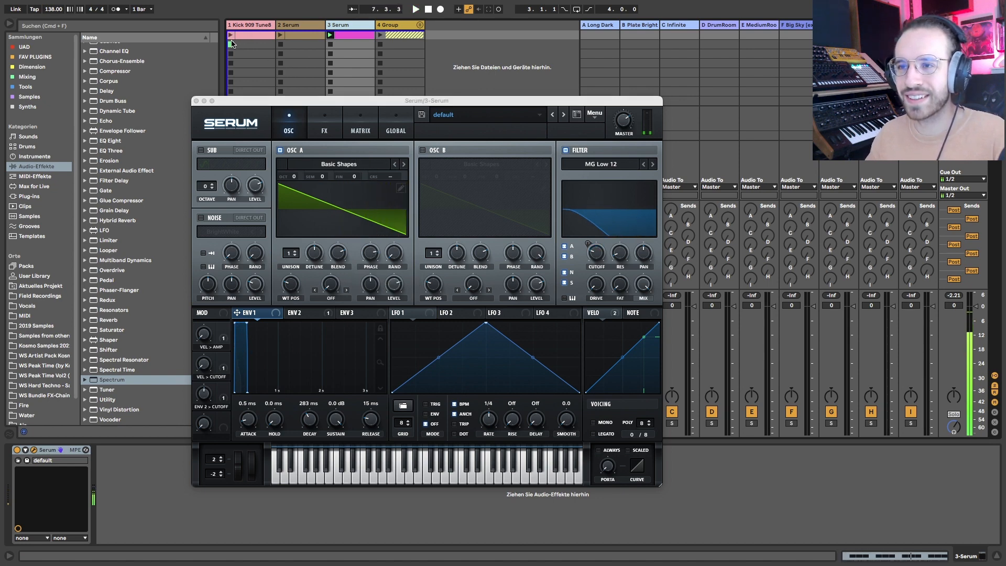
# - Try OSC A start phases of 287 and 267 degrees, auditioning the bass without the kick
pyautogui.click(372, 254)
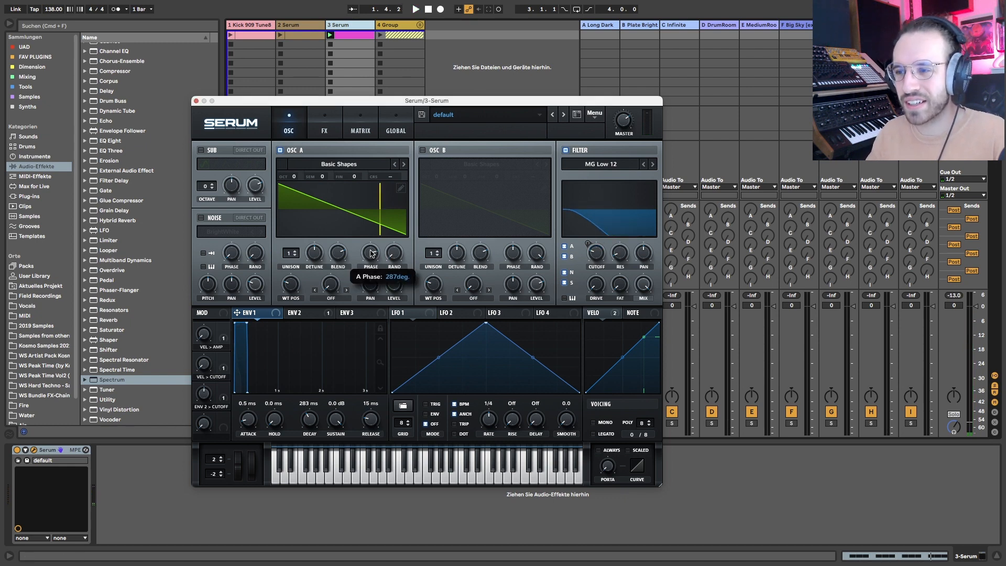
pyautogui.moveTo(372, 254); pyautogui.dragTo(381, 303)
pyautogui.press('space')
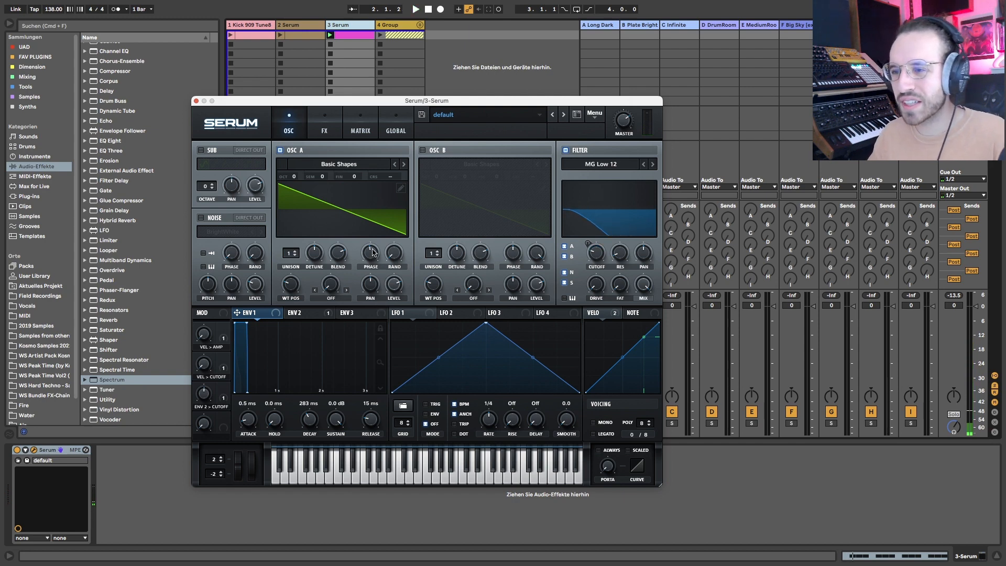
pyautogui.moveTo(373, 254); pyautogui.dragTo(357, 300)
pyautogui.press('space')
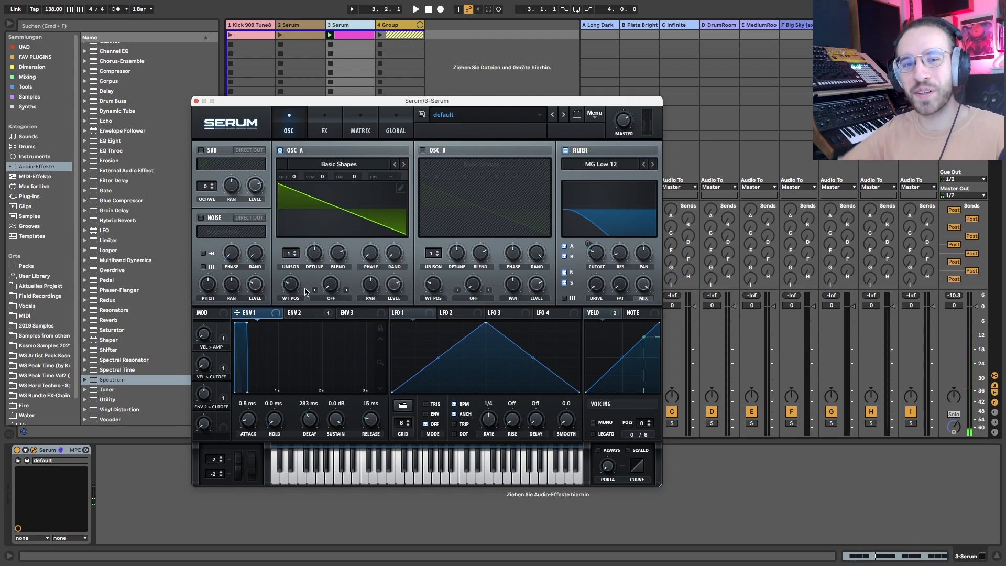
pyautogui.moveTo(369, 255); pyautogui.dragTo(372, 171)
pyautogui.press('space')
pyautogui.click(368, 257)
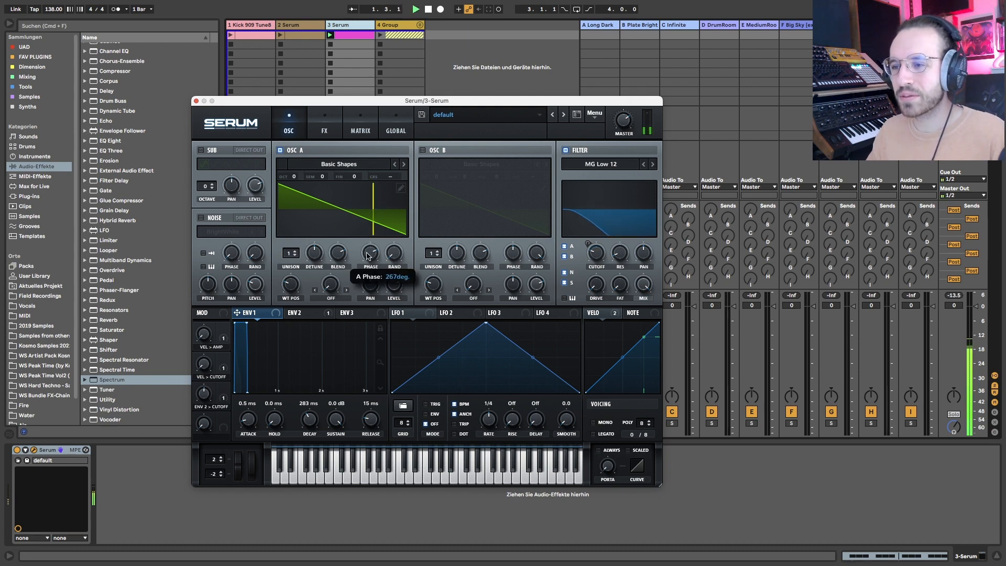
pyautogui.press('space')
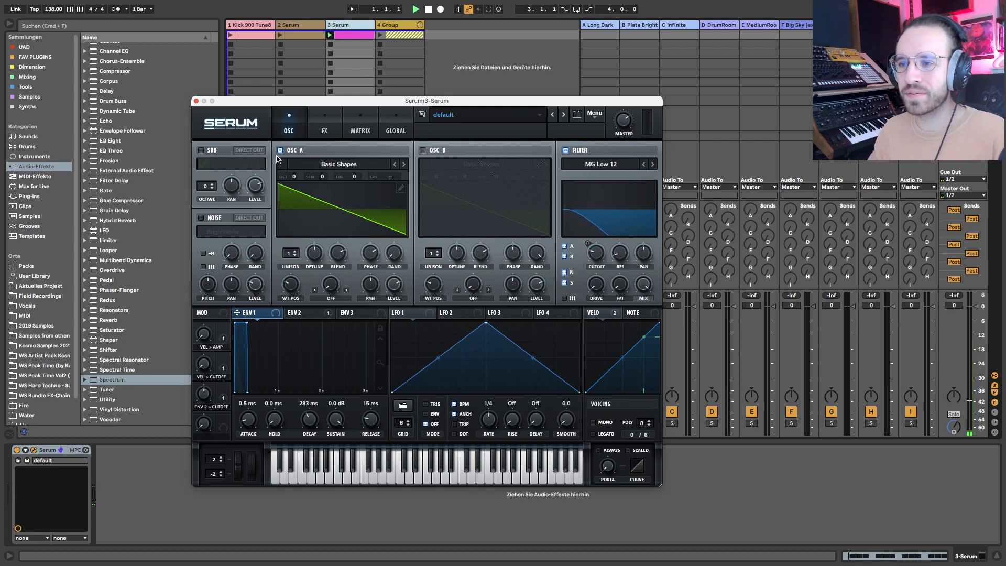
# - Fine-tune OSC A's start phase around 243 degrees while auditioning the bass together with the kick
pyautogui.click(372, 258)
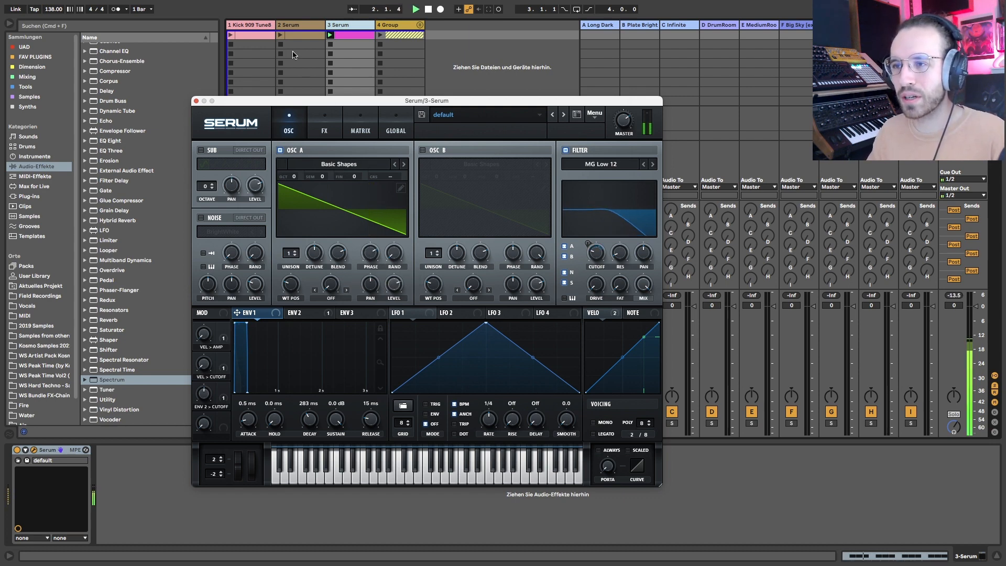
pyautogui.click(369, 260)
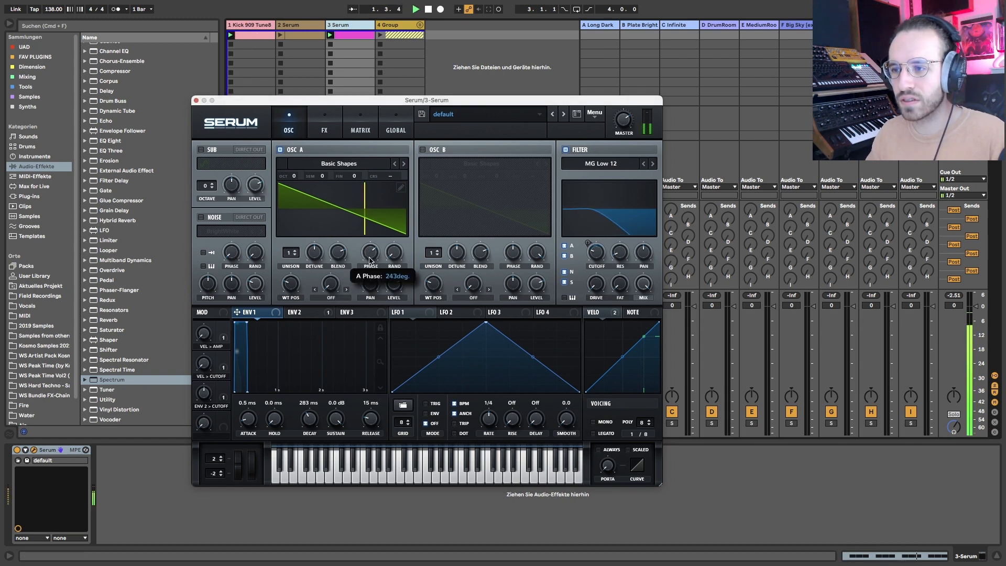
pyautogui.moveTo(369, 260); pyautogui.dragTo(370, 258)
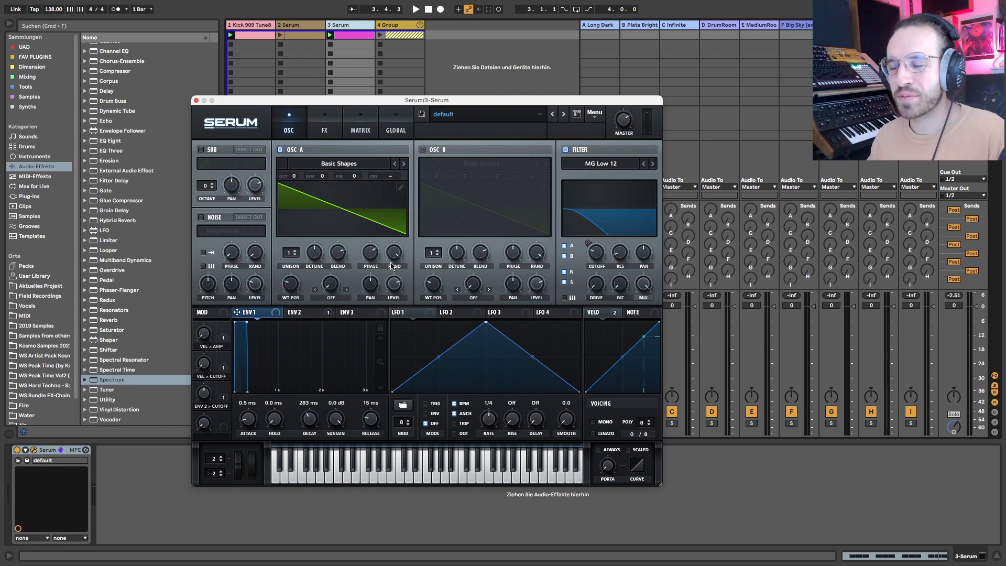
pyautogui.press('space')
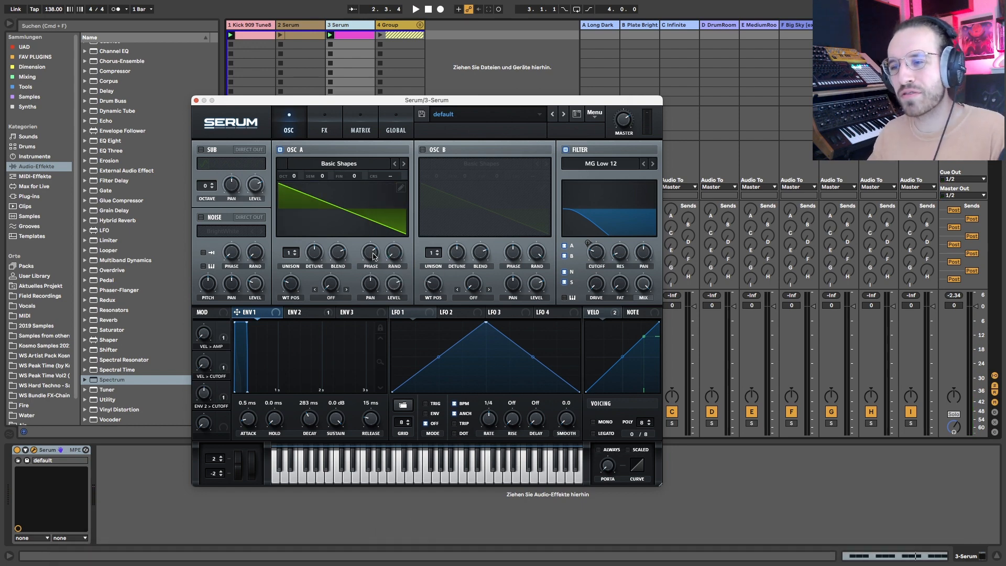
pyautogui.click(374, 254)
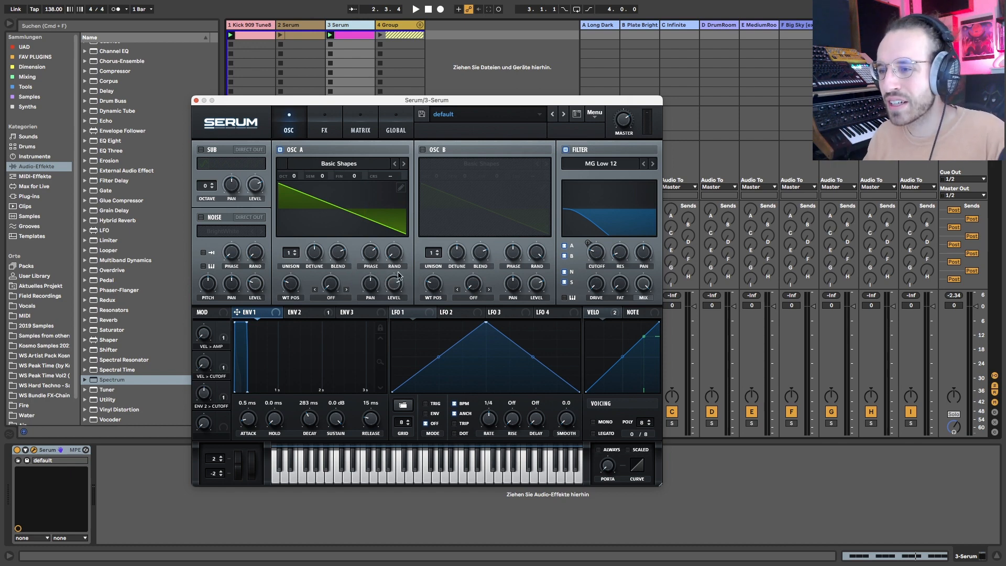
pyautogui.press('space')
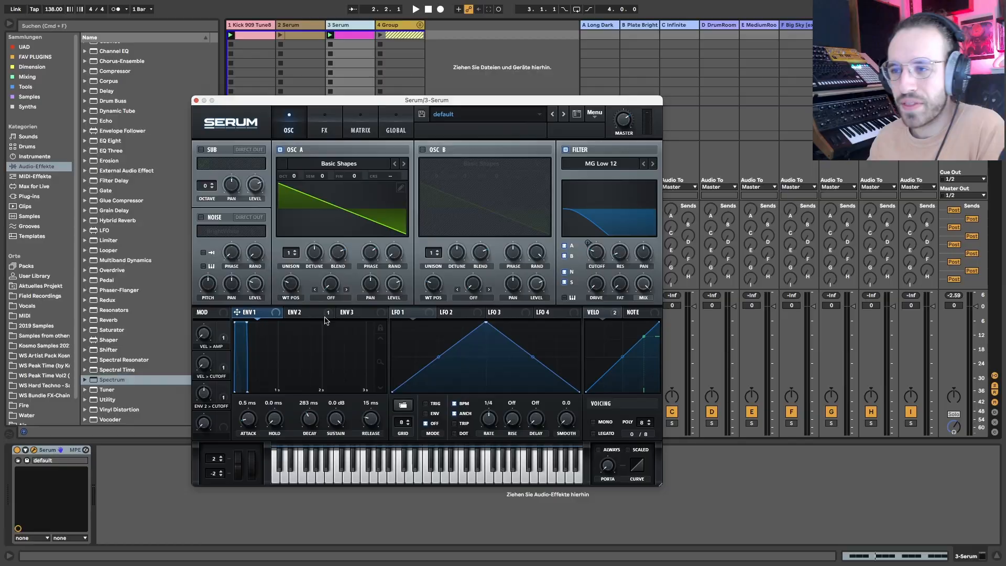
# - Close the Serum window and open track 3's bass MIDI clip for note editing
pyautogui.moveTo(325, 317)
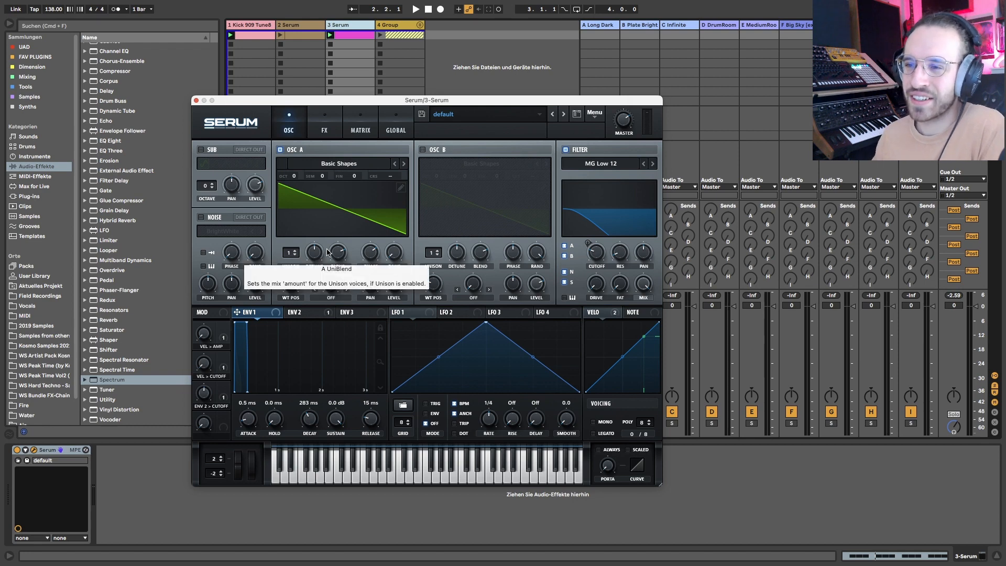
pyautogui.click(196, 101)
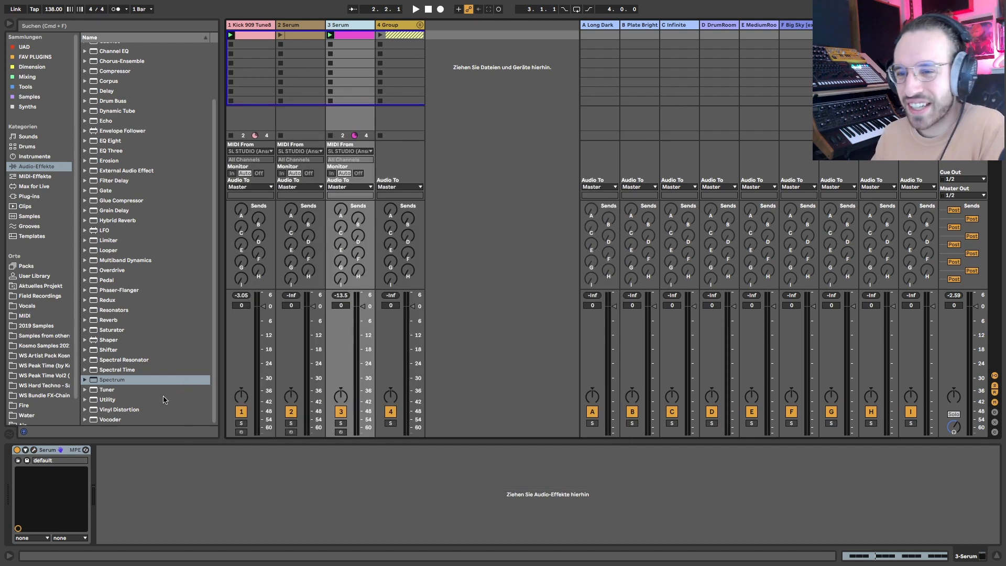
pyautogui.doubleClick(341, 33)
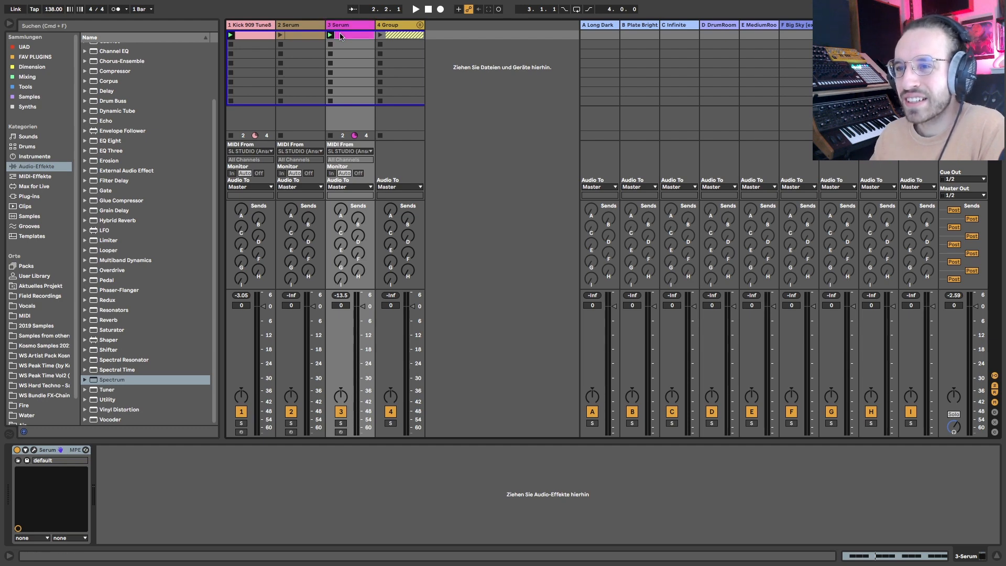
pyautogui.click(321, 348)
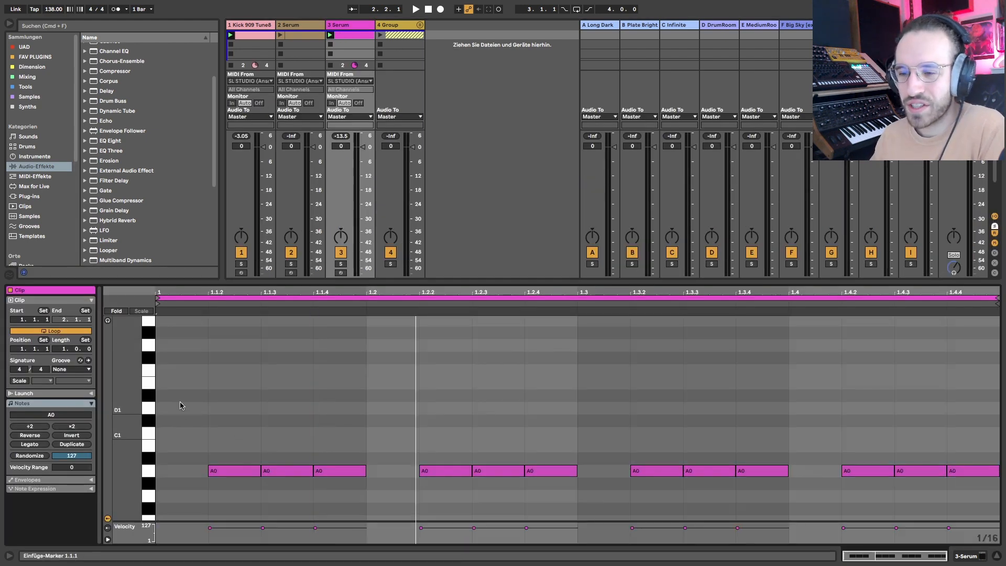
# - Highlight the empty sixteenth-note slots on beats 2, 3 and 4 of the bass clip, where the kick plays
pyautogui.moveTo(365, 399)
pyautogui.mouseDown()
pyautogui.moveTo(406, 517)
pyautogui.moveTo(417, 491)
pyautogui.mouseUp()
pyautogui.click(576, 419)
pyautogui.moveTo(576, 418); pyautogui.dragTo(619, 474)
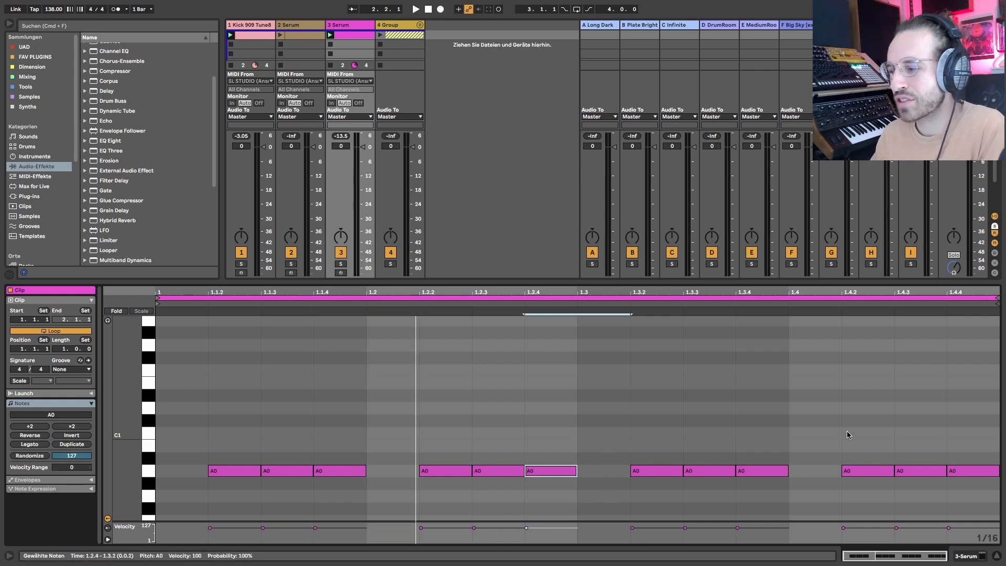
pyautogui.moveTo(791, 420); pyautogui.dragTo(824, 488)
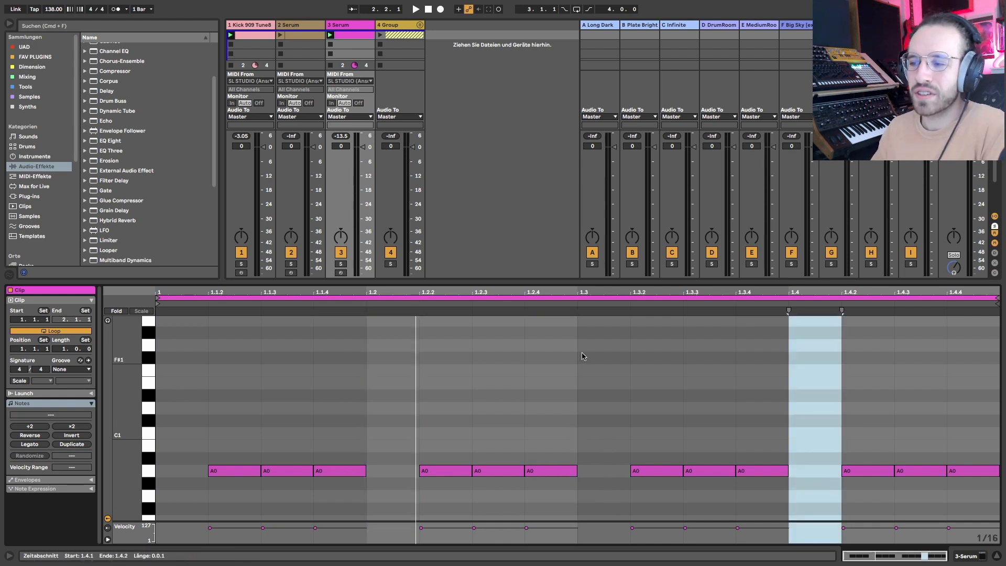
pyautogui.moveTo(583, 356); pyautogui.dragTo(636, 421)
pyautogui.moveTo(366, 359); pyautogui.dragTo(407, 430)
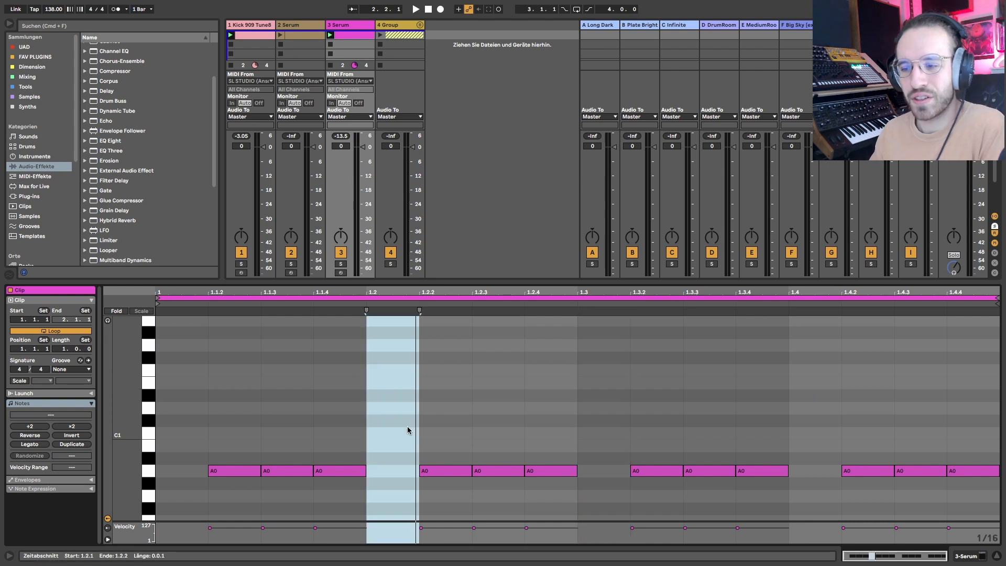
# - Add an A0 sixteenth note at 1.1.1 in the bass clip and solo track 3
pyautogui.doubleClick(167, 482)
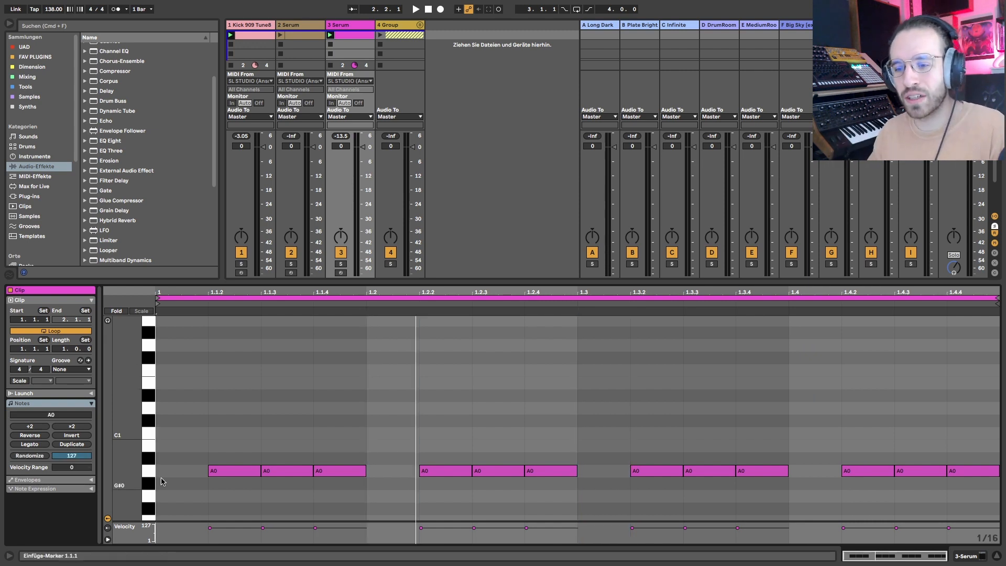
pyautogui.moveTo(180, 488); pyautogui.dragTo(180, 476)
pyautogui.click(341, 264)
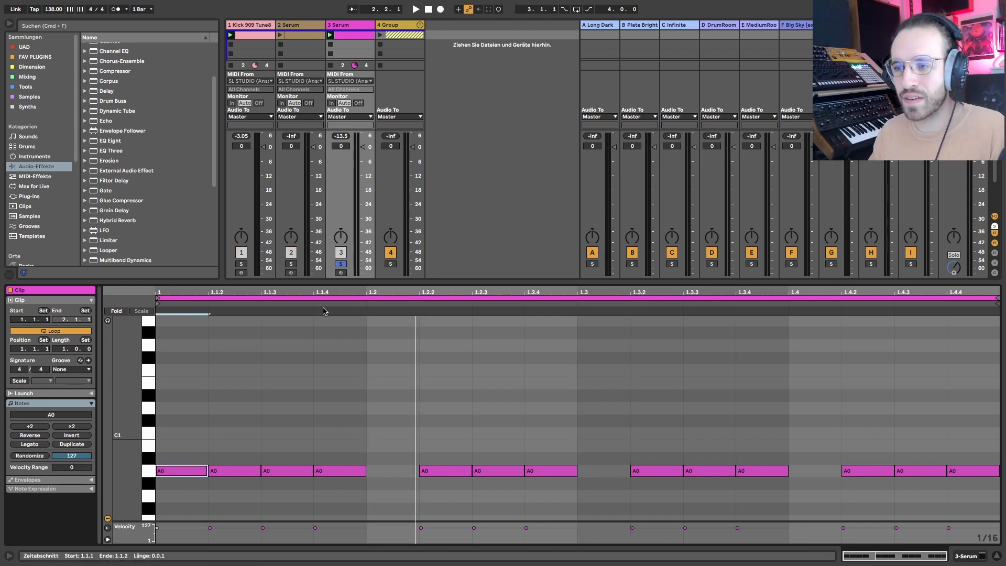
# - Loop the first beat around its four A0 notes and play the continuous bass pattern
pyautogui.moveTo(332, 434); pyautogui.dragTo(156, 500)
pyautogui.press('super+l')
pyautogui.press('space')
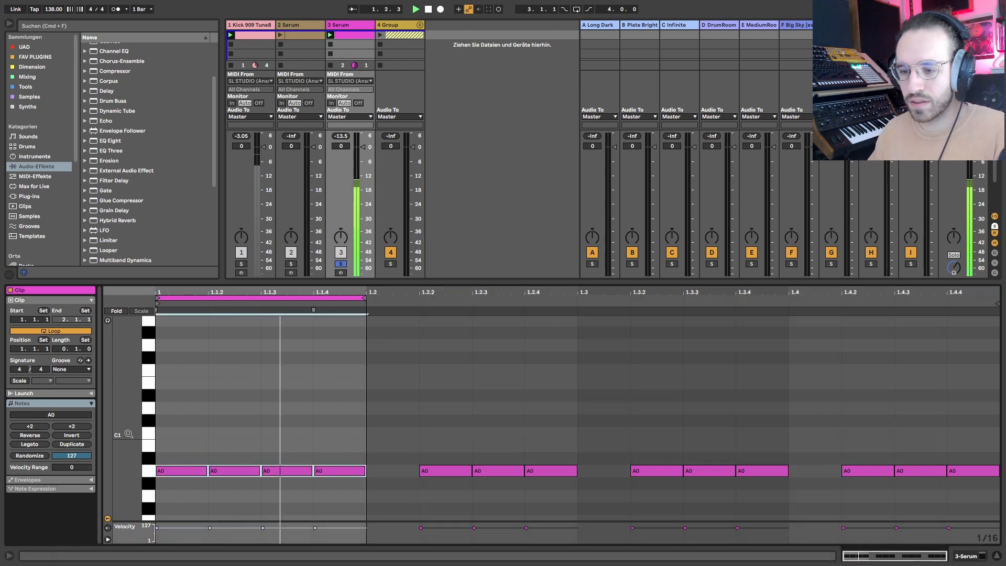
pyautogui.press('space')
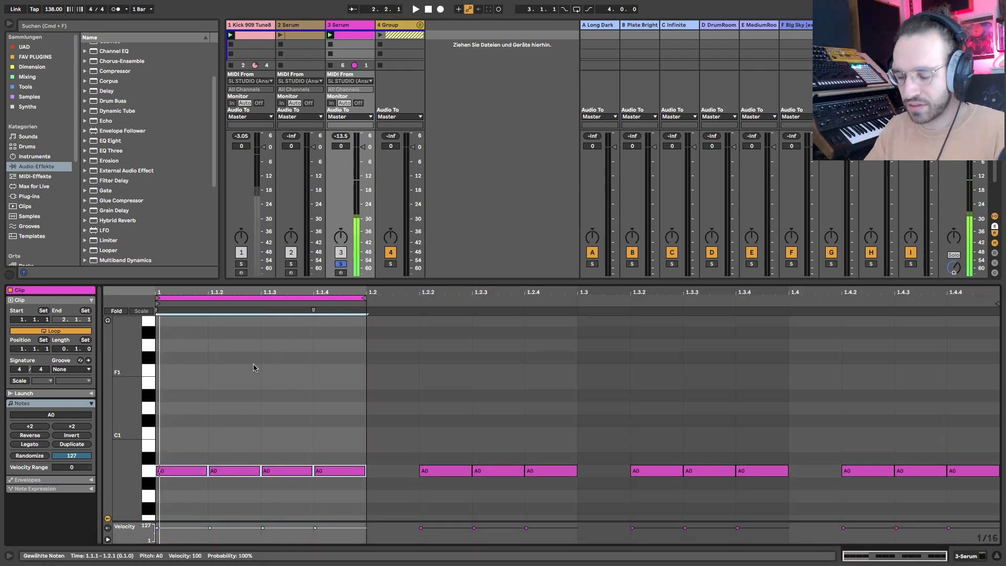
# - Undo the one-beat loop and the added note's pitch move, and delete the note at 1.1.1
pyautogui.press('super+z')
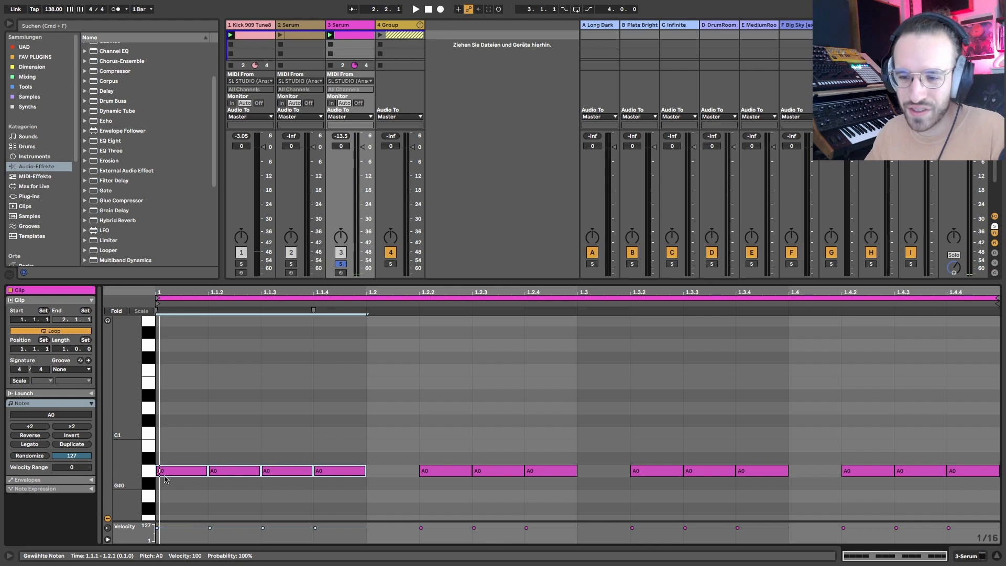
pyautogui.press('super+z')
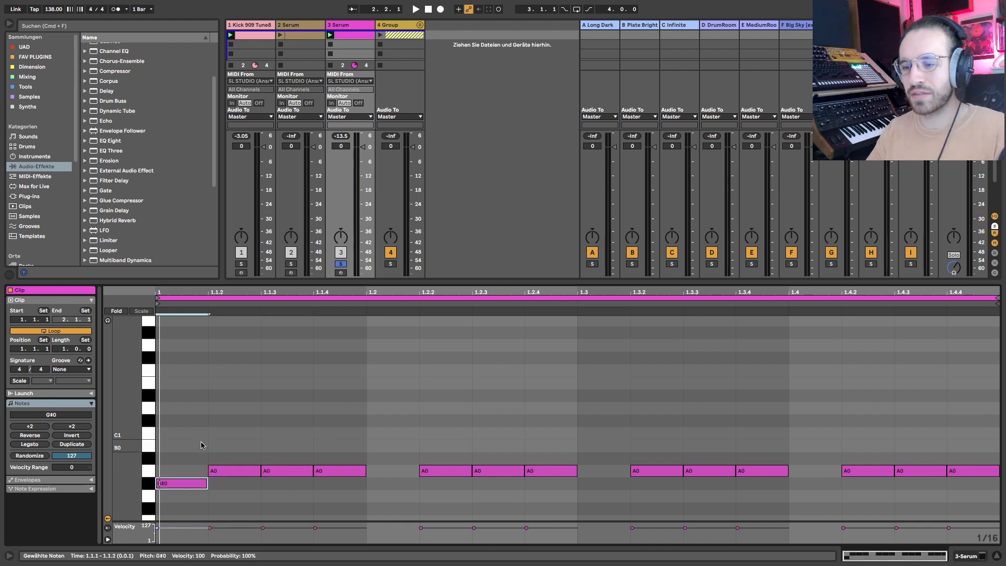
pyautogui.press('Delete')
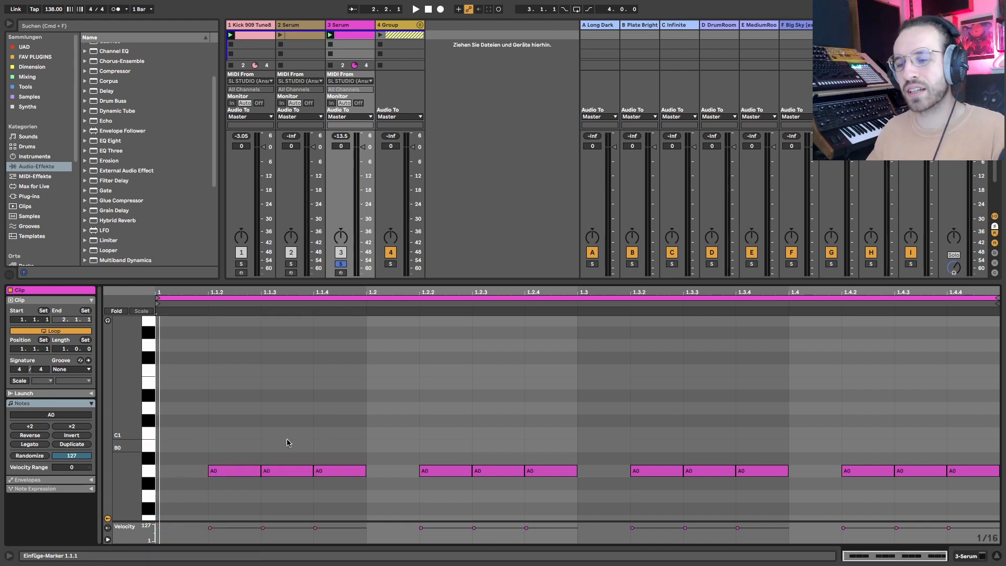
# - Highlight the empty sixteenth-note slots on beats 1, 2 and 3, and select the first A0 note at 1.1.2
pyautogui.click(189, 511)
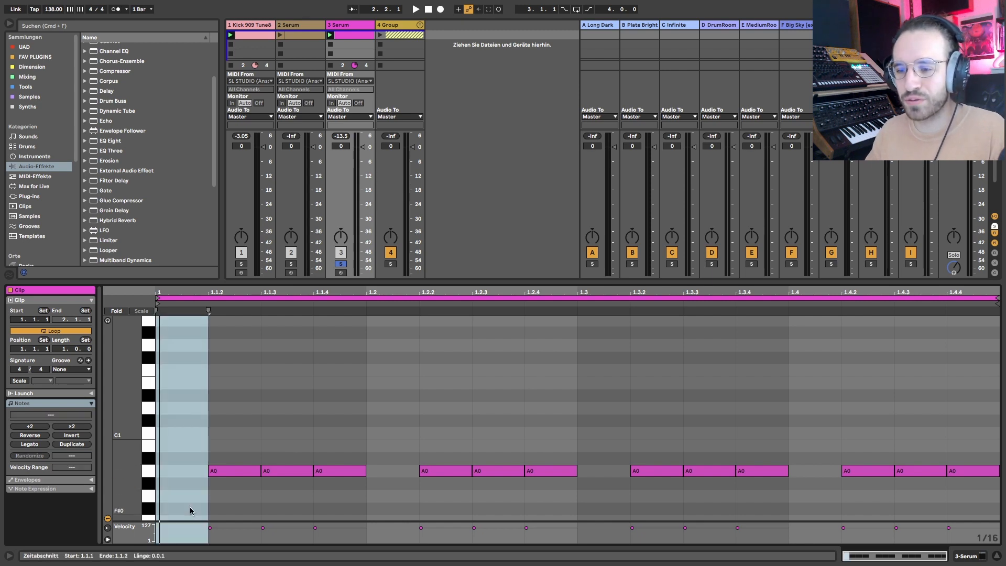
pyautogui.moveTo(374, 419); pyautogui.dragTo(423, 512)
pyautogui.click(374, 377)
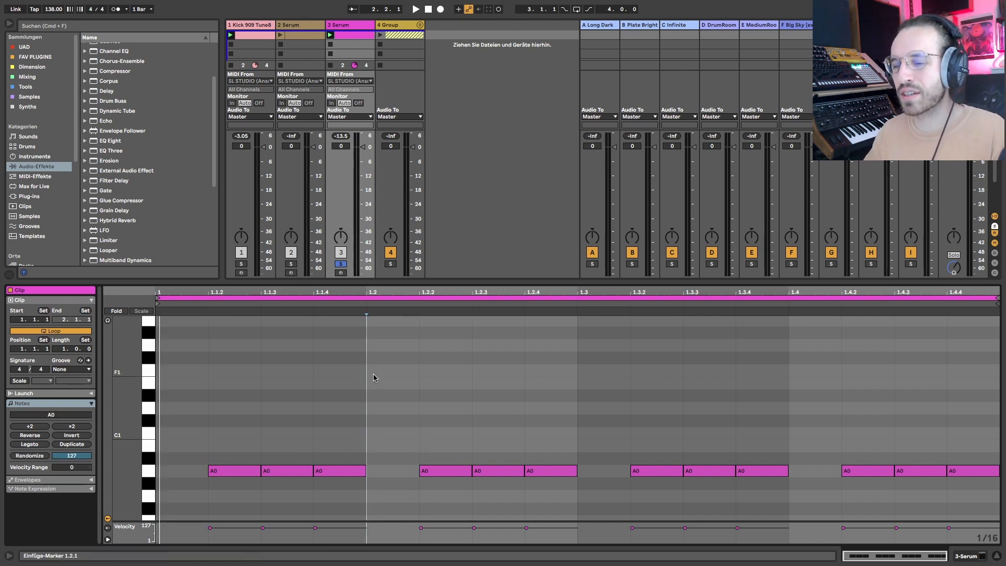
pyautogui.moveTo(580, 382); pyautogui.dragTo(625, 428)
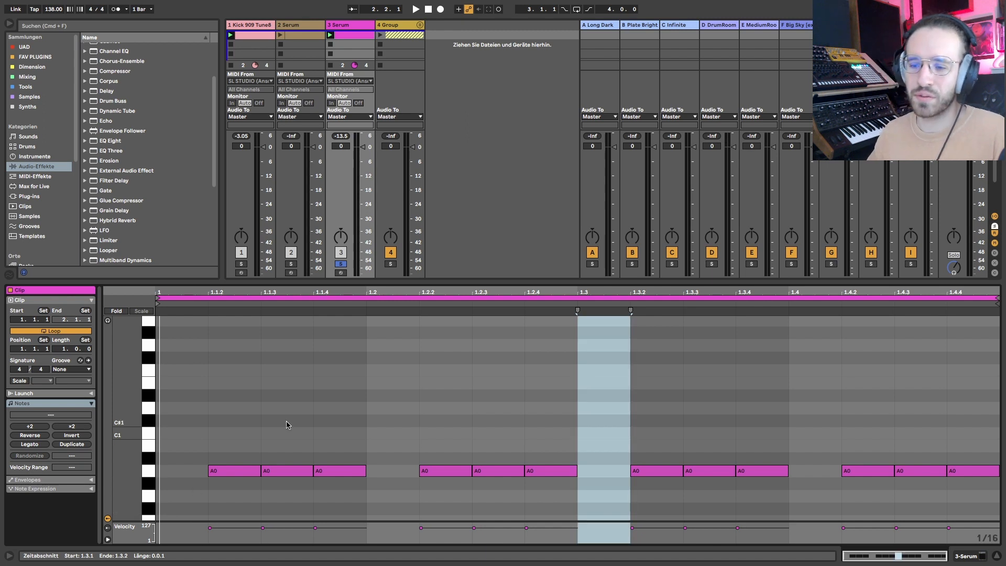
pyautogui.moveTo(231, 446); pyautogui.dragTo(233, 505)
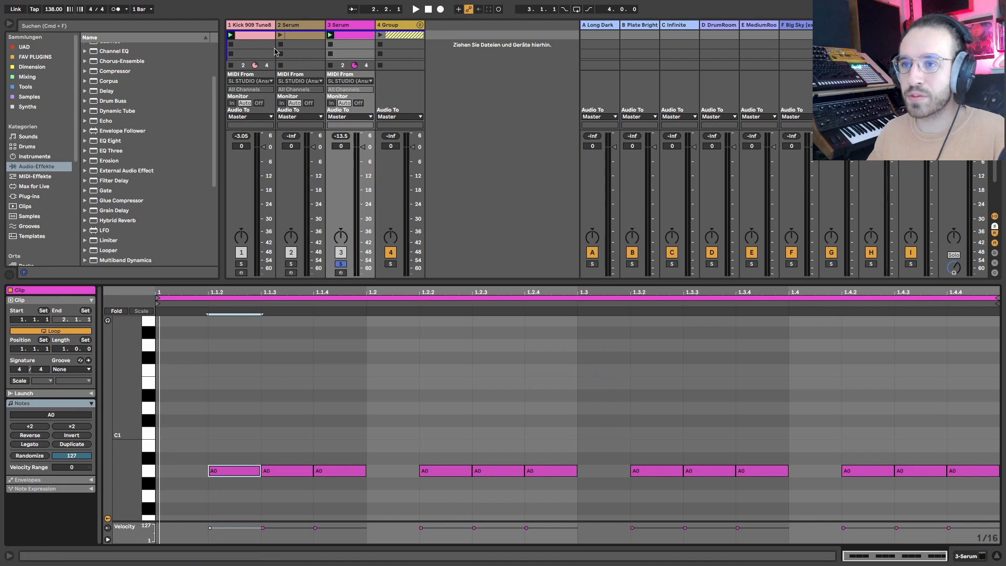
# - Solo the kick on track 1 and examine its note clip and its sampler's 1-Shot and Classic playback modes
pyautogui.click(245, 25)
pyautogui.click(243, 264)
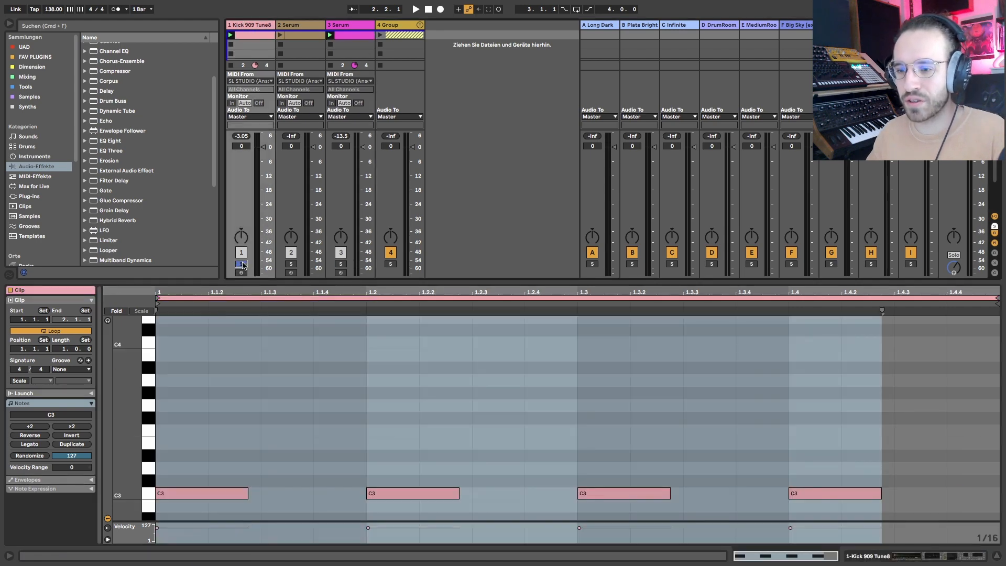
pyautogui.click(242, 485)
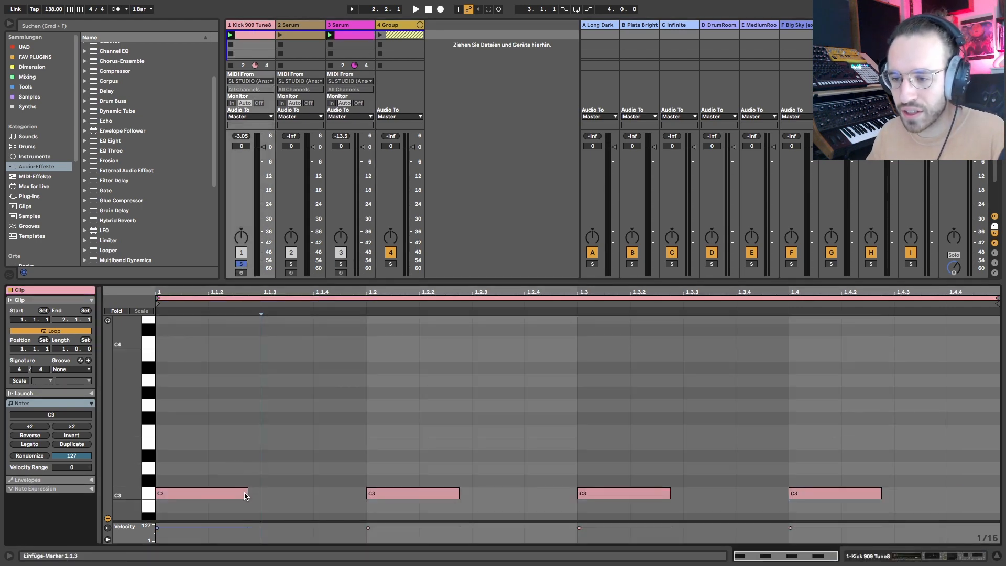
pyautogui.press('Tab')
pyautogui.press('Tab')
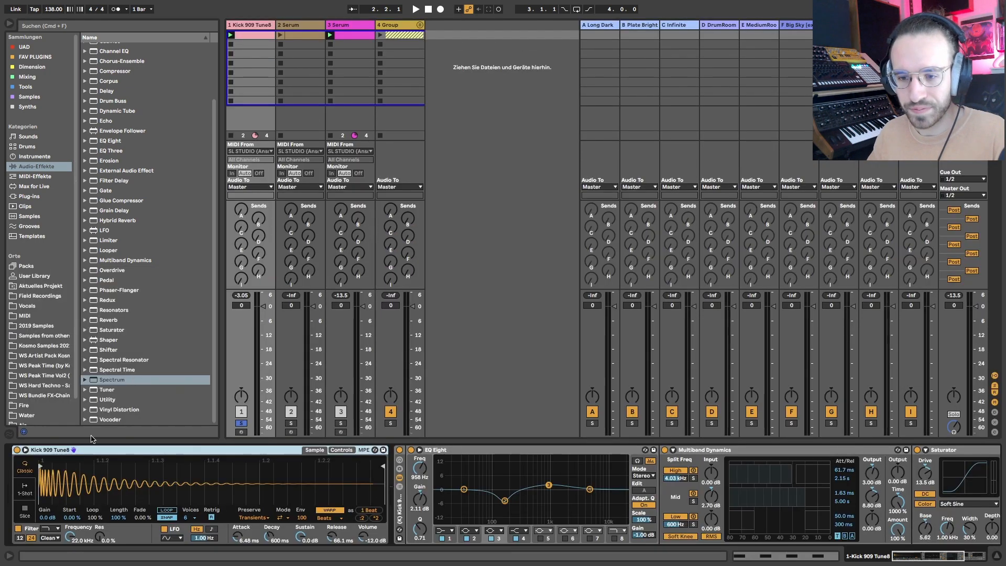
pyautogui.click(24, 494)
pyautogui.click(25, 468)
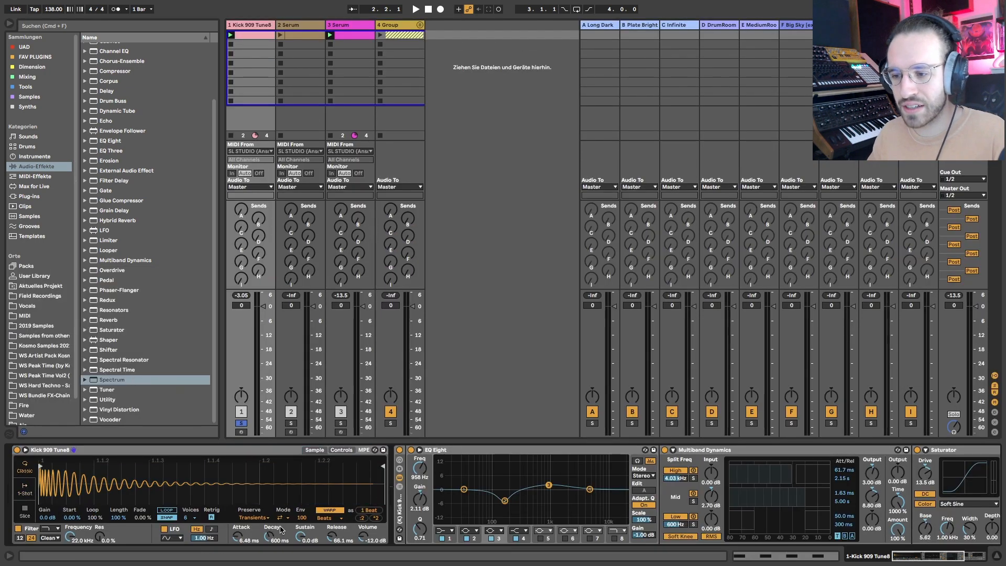
# - Highlight all four C3 notes in the kick clip and select only the first one at 1.1.1
pyautogui.hotkey('shift', 'Tab')
pyautogui.moveTo(189, 465); pyautogui.dragTo(886, 511)
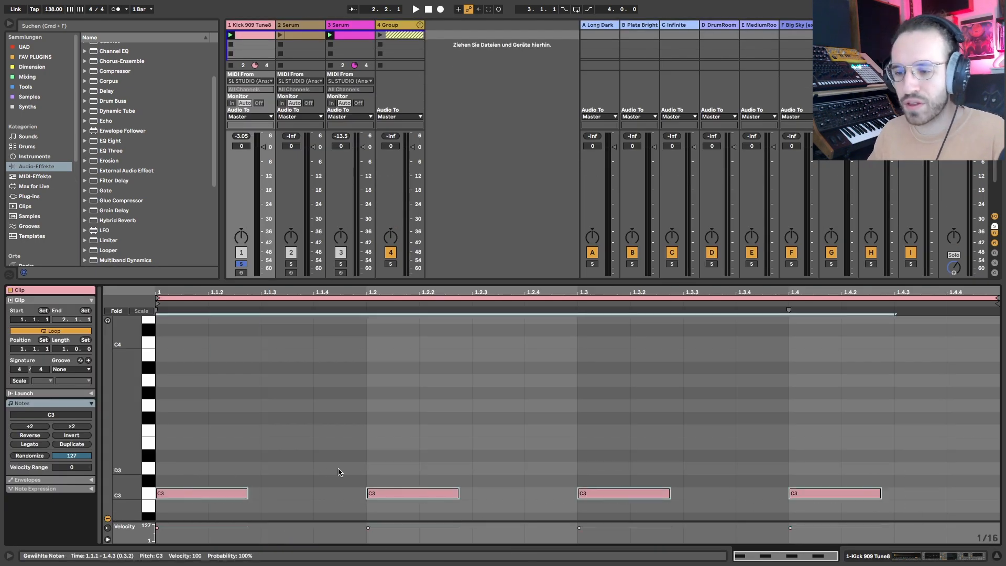
pyautogui.click(259, 491)
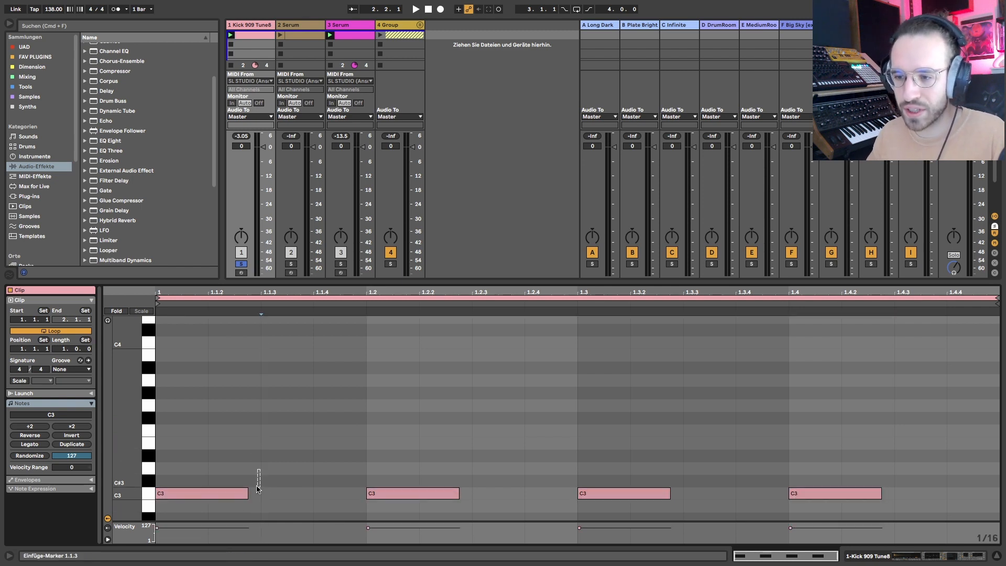
pyautogui.moveTo(260, 469); pyautogui.dragTo(155, 518)
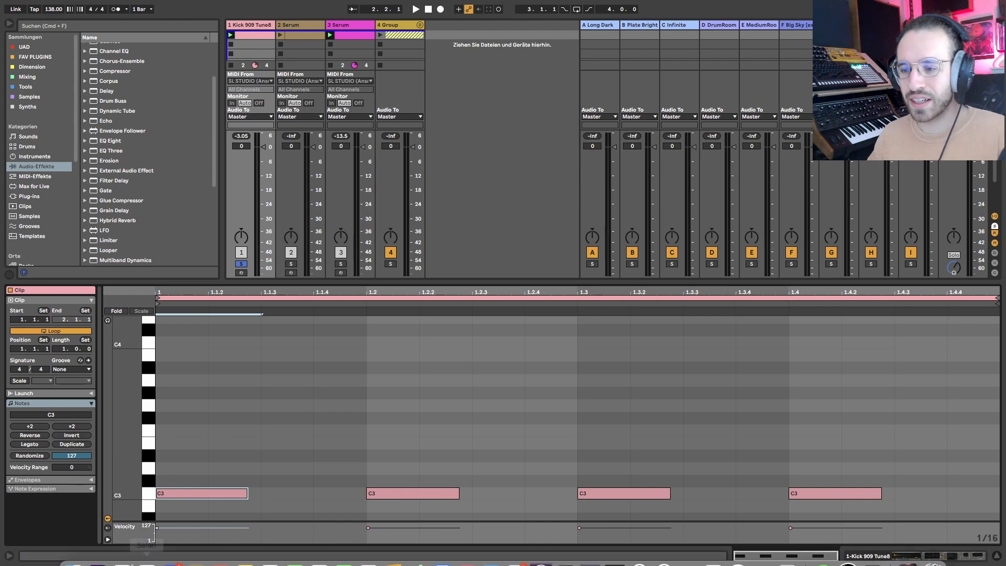
# - Look at track 2's Serum devices, then solo track 3 and bring up its bass clip's notes
pyautogui.hotkey('shift', 'Tab')
pyautogui.click(293, 40)
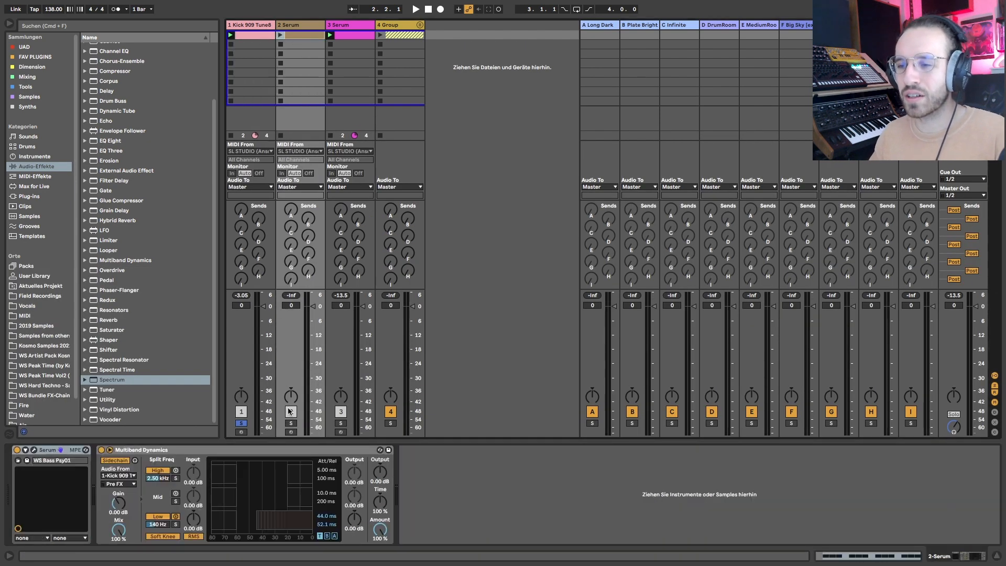
pyautogui.click(291, 424)
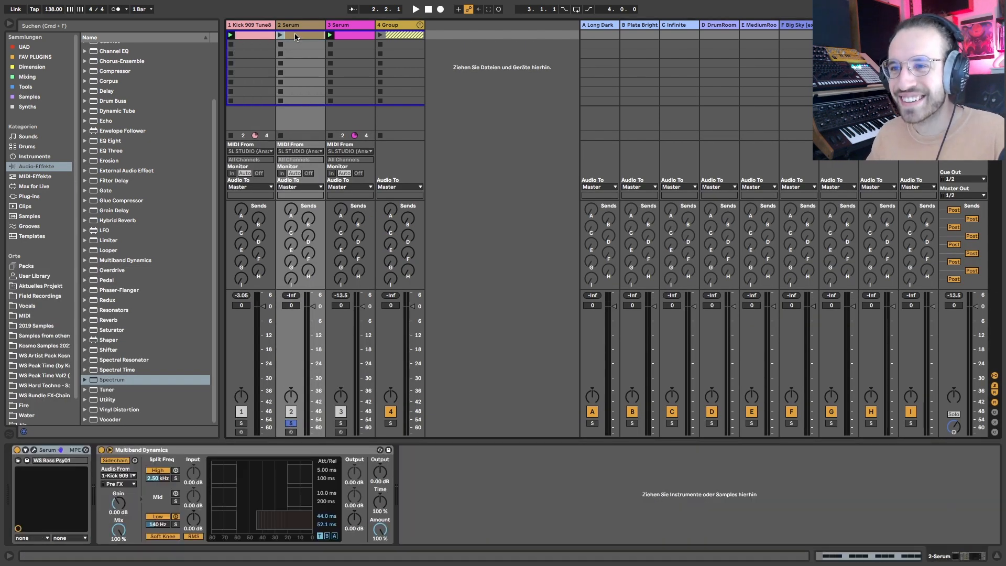
pyautogui.click(340, 424)
pyautogui.doubleClick(347, 37)
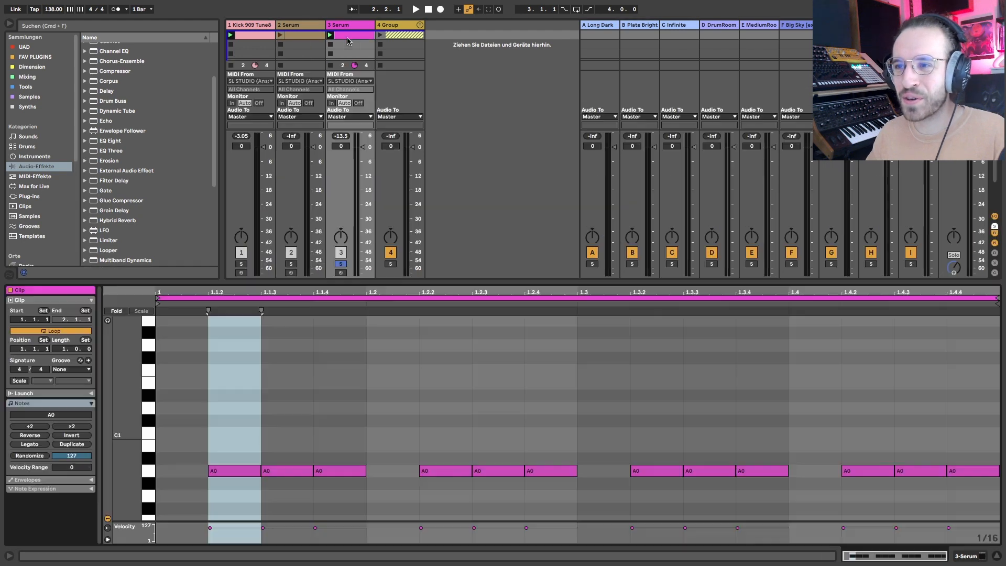
# - Deactivate the A0 notes at 1.1.2, 1.2.2, 1.3.2 and 1.4.2 in the bass clip
pyautogui.click(219, 470)
pyautogui.press('0')
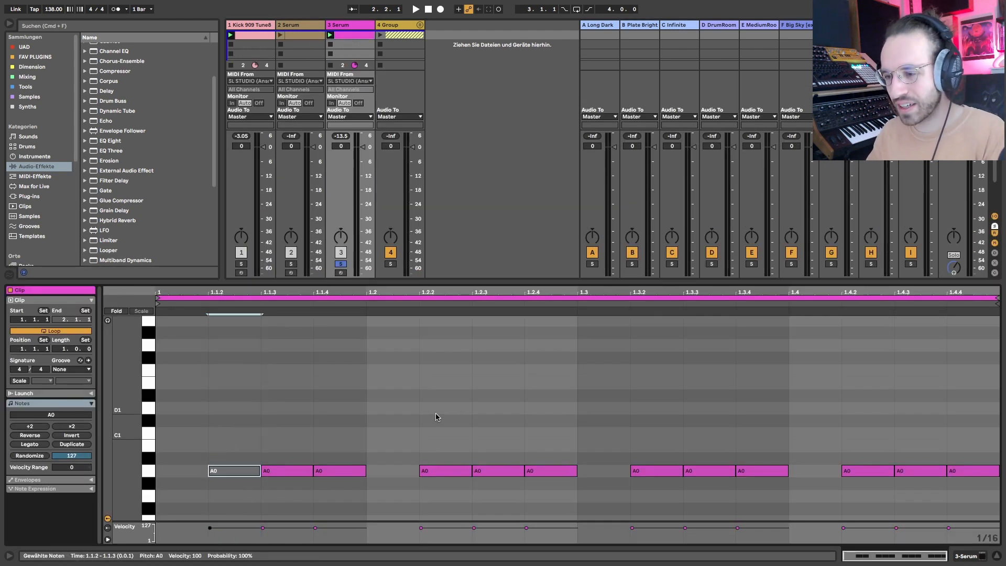
pyautogui.moveTo(414, 432); pyautogui.dragTo(464, 507)
pyautogui.press('0')
pyautogui.moveTo(623, 431); pyautogui.dragTo(674, 512)
pyautogui.press('0')
pyautogui.moveTo(857, 431); pyautogui.dragTo(863, 518)
pyautogui.press('0')
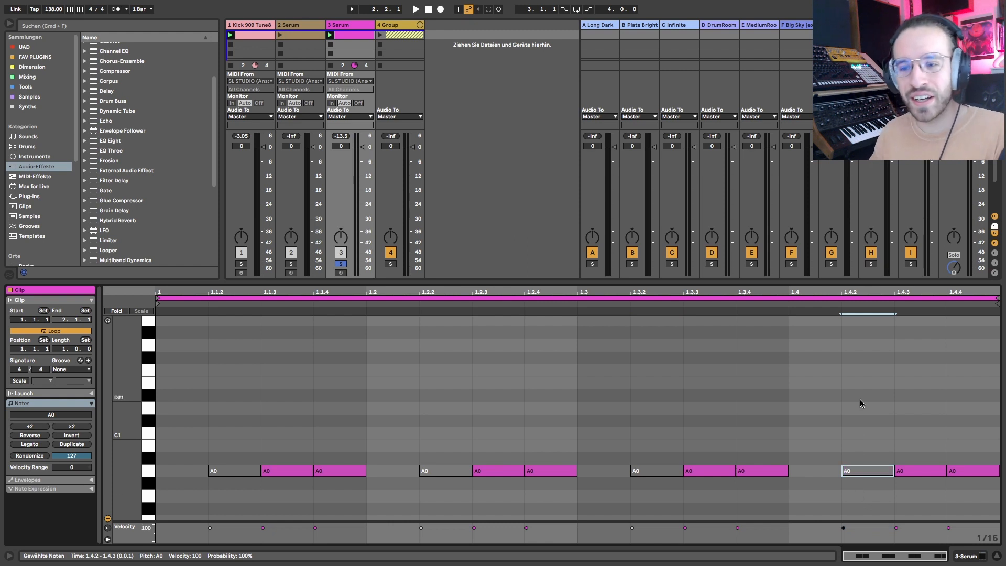
# - Play the thinned bass pattern with the kick also soloed and raise the master volume in track 3's Serum
pyautogui.click(240, 263)
pyautogui.press('space')
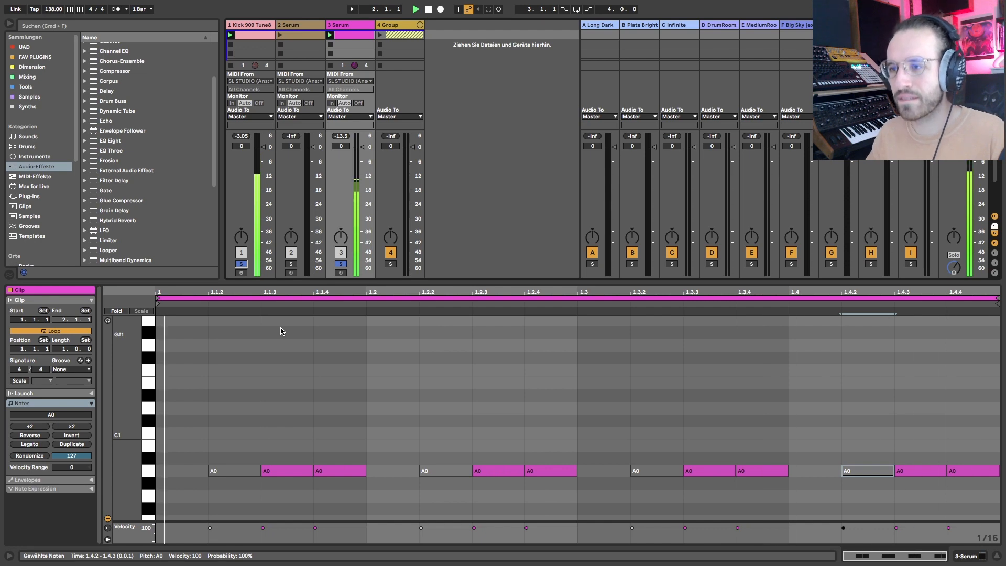
pyautogui.hotkey('shift', 'Tab')
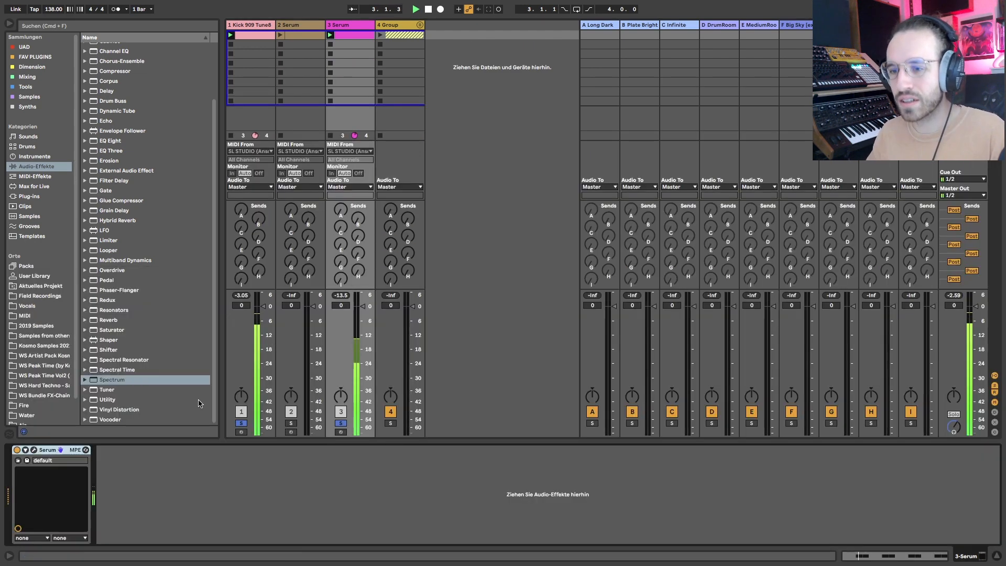
pyautogui.click(34, 450)
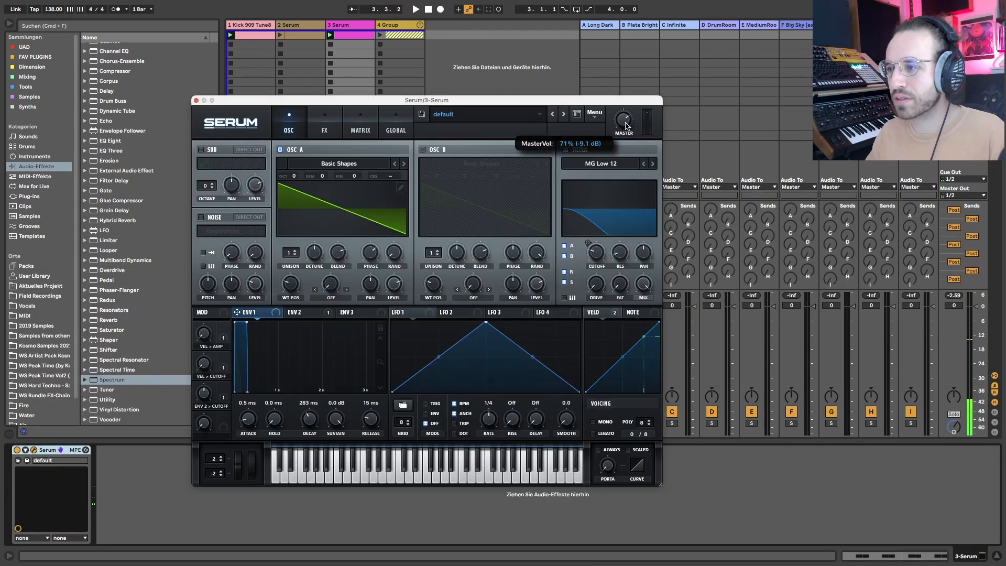
pyautogui.moveTo(561, 103); pyautogui.dragTo(816, 32)
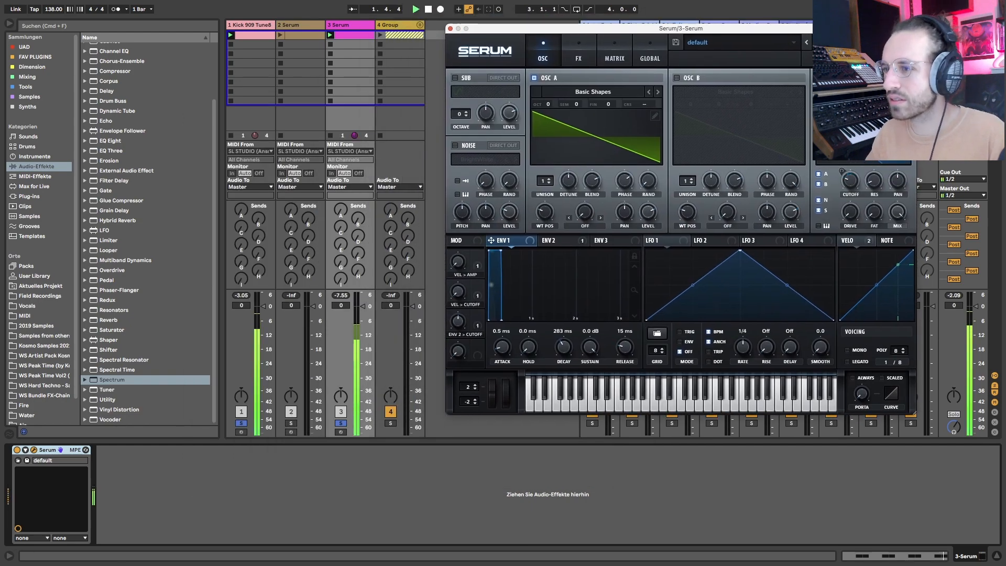
pyautogui.click(451, 29)
pyautogui.press('space')
# - Reactivate the A0 notes at 1.1.2, 1.2.2, 1.3.2 and 1.4.2 in the bass clip
pyautogui.doubleClick(349, 35)
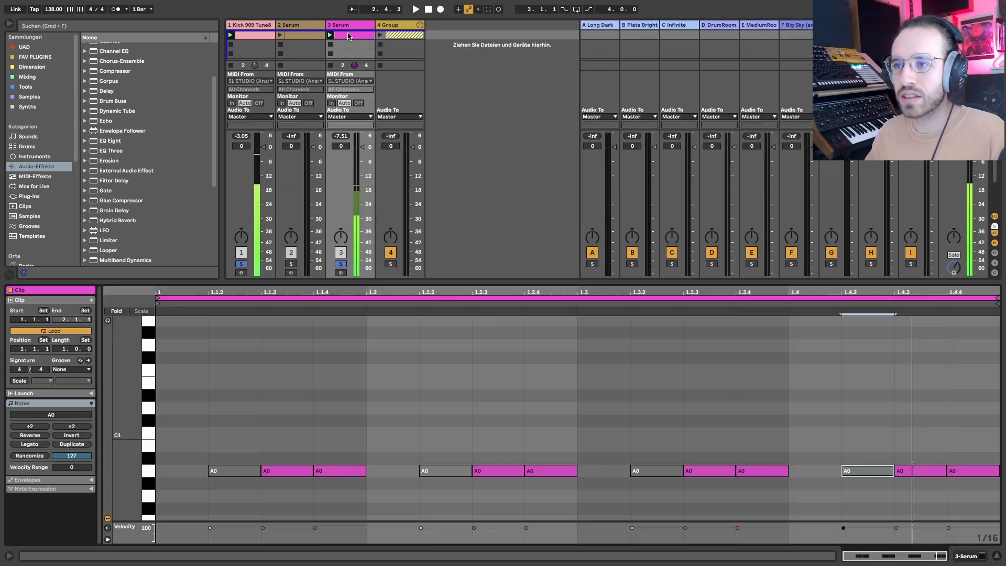
pyautogui.moveTo(227, 385); pyautogui.dragTo(228, 552)
pyautogui.press('0')
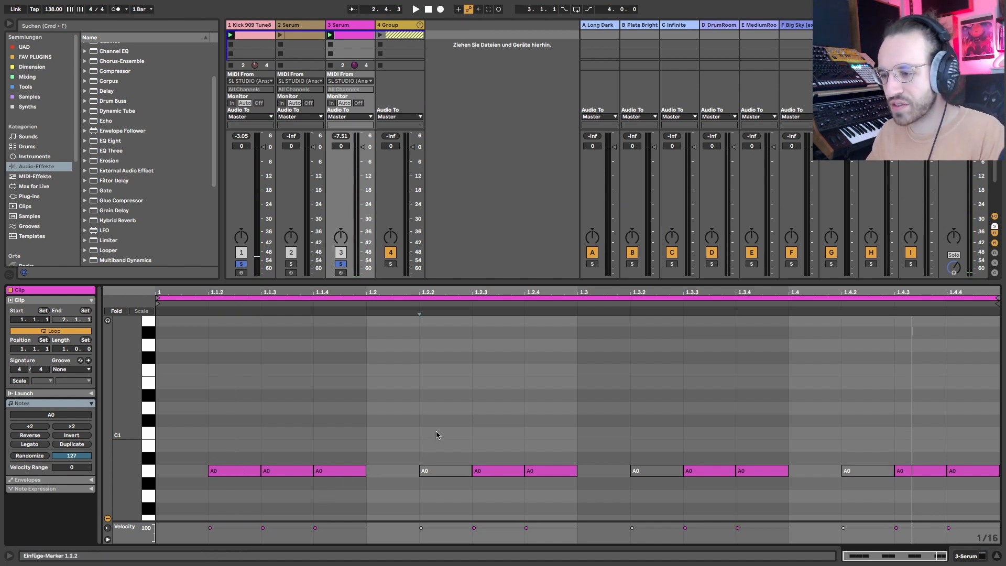
pyautogui.moveTo(435, 433); pyautogui.dragTo(450, 503)
pyautogui.press('0')
pyautogui.moveTo(644, 438); pyautogui.dragTo(659, 504)
pyautogui.press('0')
pyautogui.moveTo(880, 419); pyautogui.dragTo(856, 515)
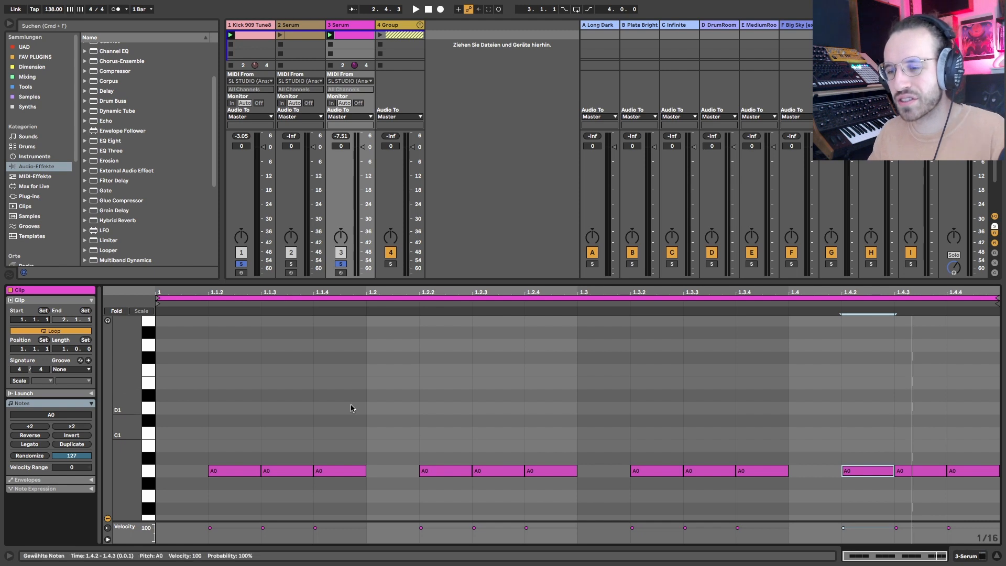
# - Play the full bass pattern with the kick and highlight the first bass note following each kick
pyautogui.press('space')
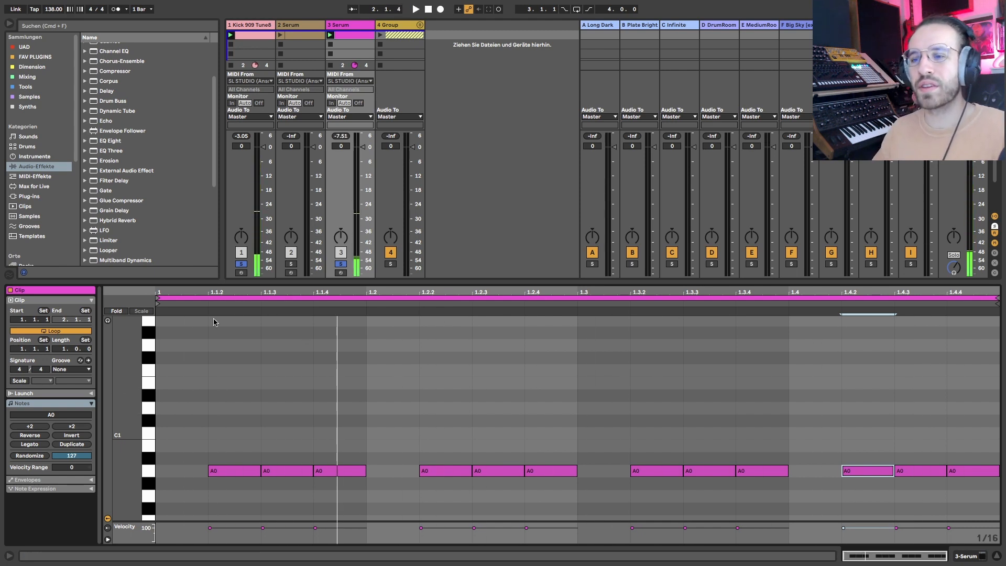
pyautogui.click(240, 419)
pyautogui.click(429, 409)
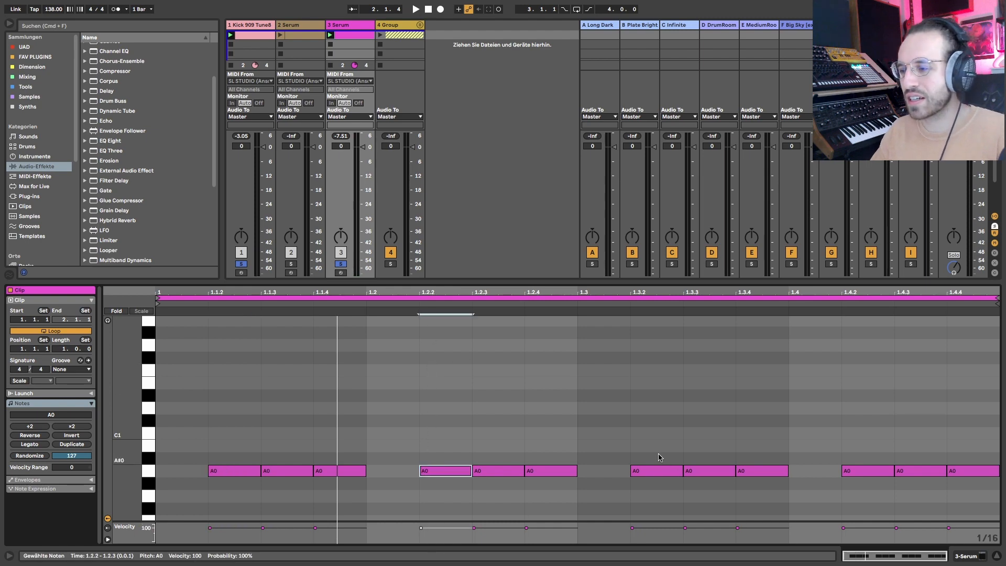
pyautogui.moveTo(841, 438); pyautogui.dragTo(859, 509)
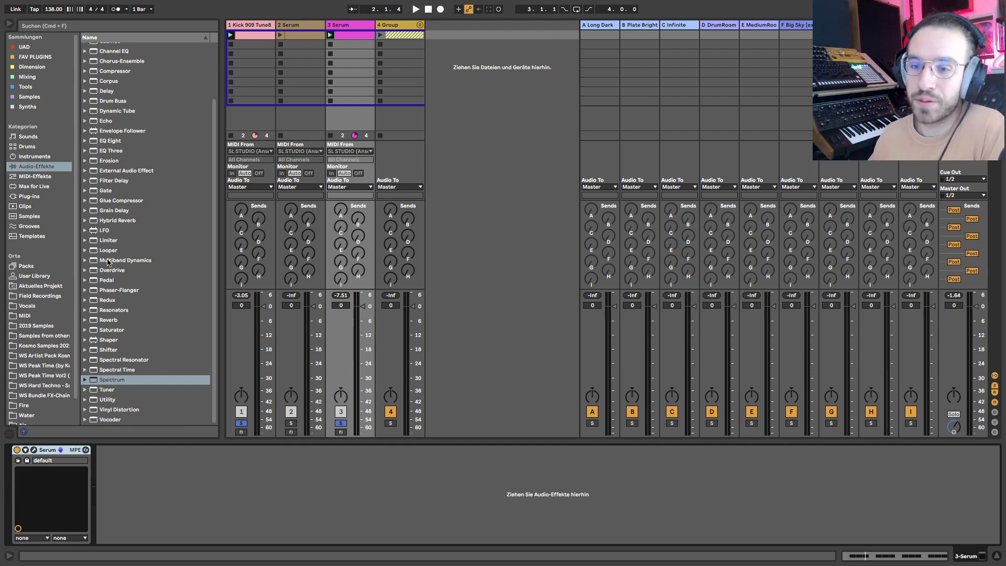
# - Add Multiband Dynamics after Serum on track 3 and enable its sidechain with 1-Kick 909 Tune8 as the source
pyautogui.doubleClick(108, 261)
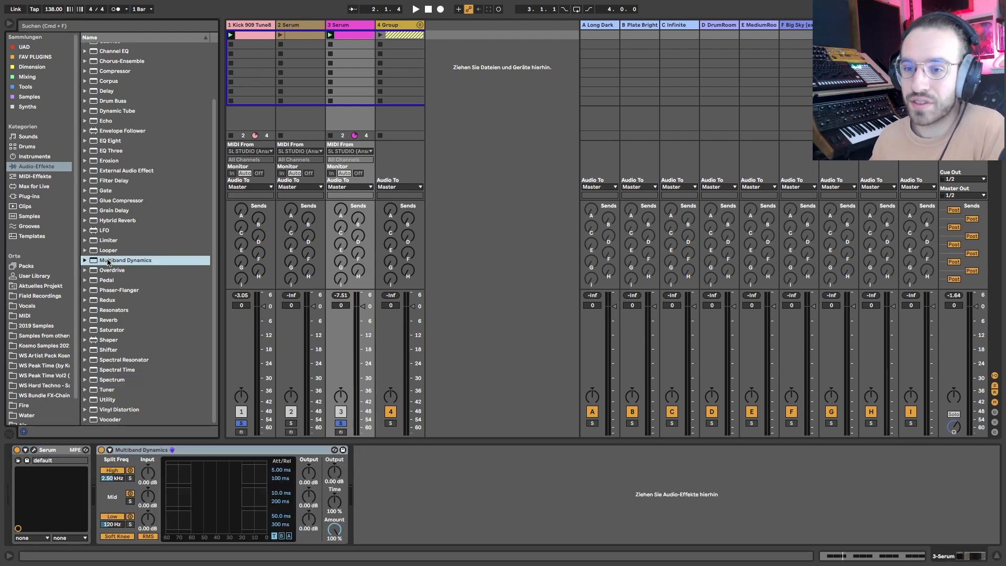
pyautogui.click(110, 449)
pyautogui.click(116, 475)
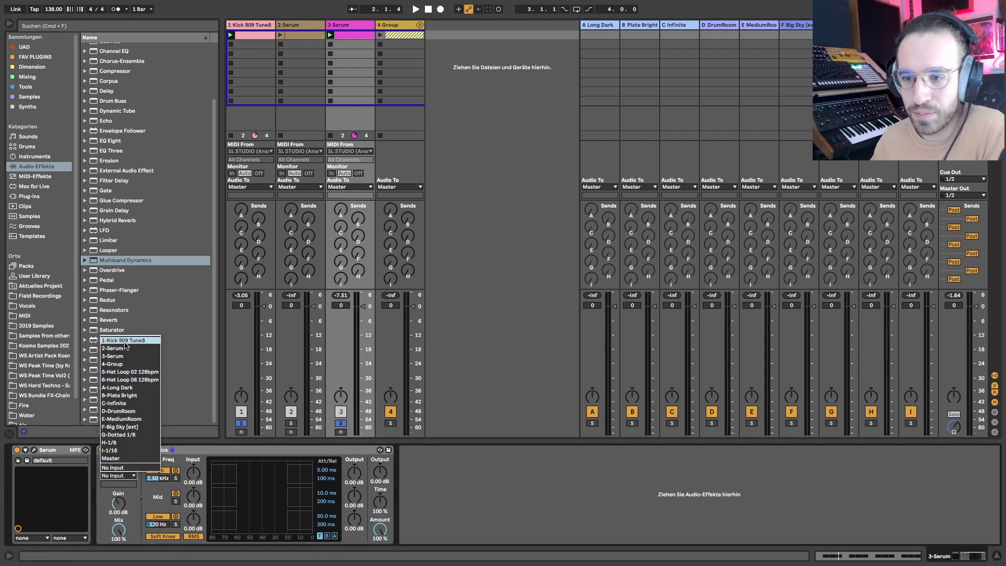
pyautogui.click(125, 340)
pyautogui.click(170, 460)
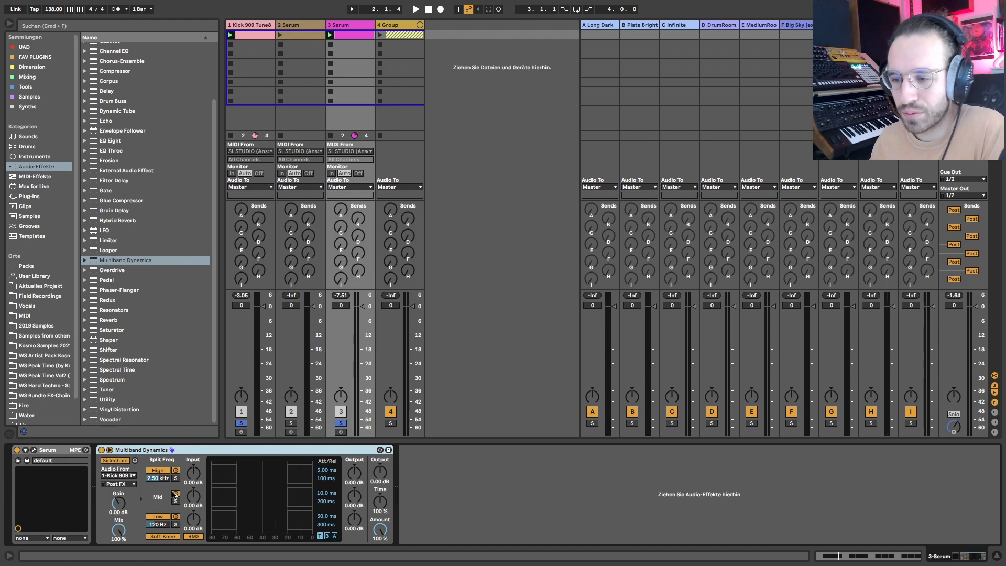
# - Deactivate the mid band in Multiband Dynamics and audition the soloed high band with the kick track unsoloed
pyautogui.click(175, 493)
pyautogui.click(176, 470)
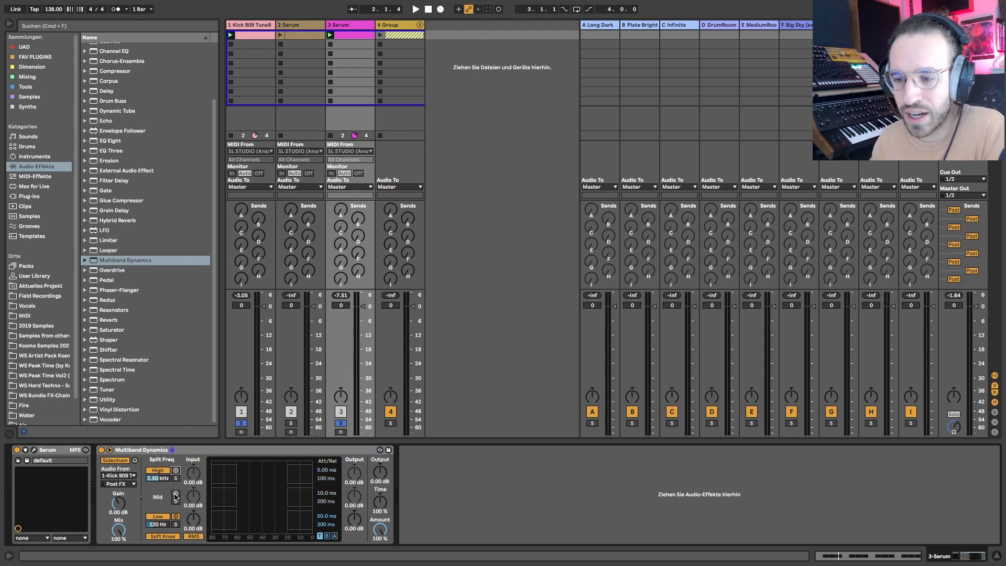
pyautogui.click(176, 478)
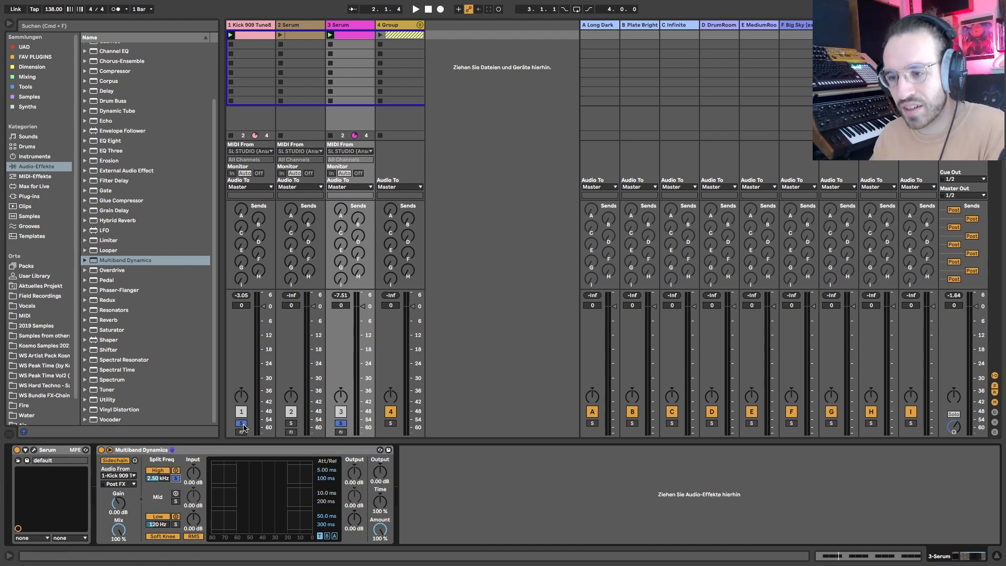
pyautogui.click(241, 423)
pyautogui.press('space')
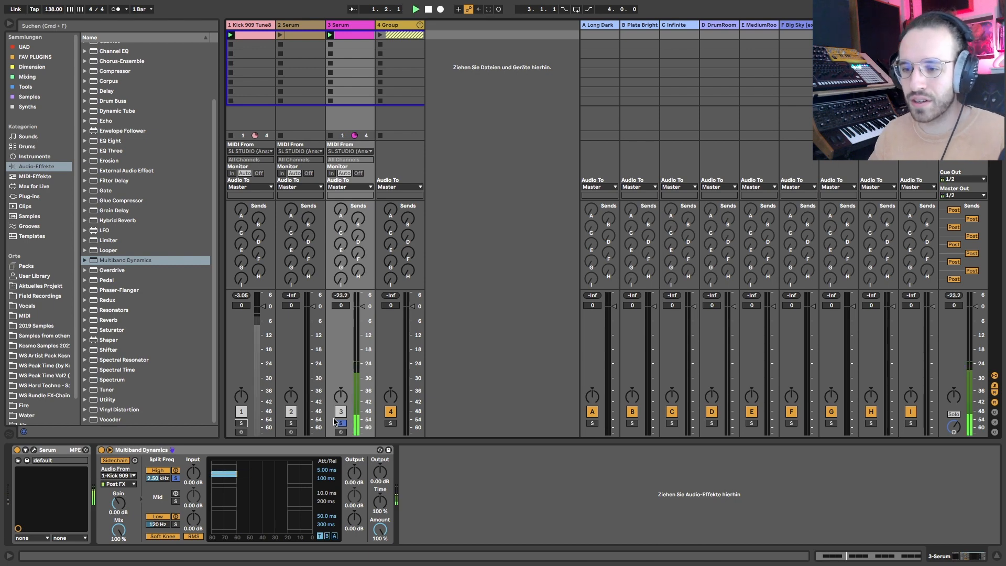
pyautogui.press('space')
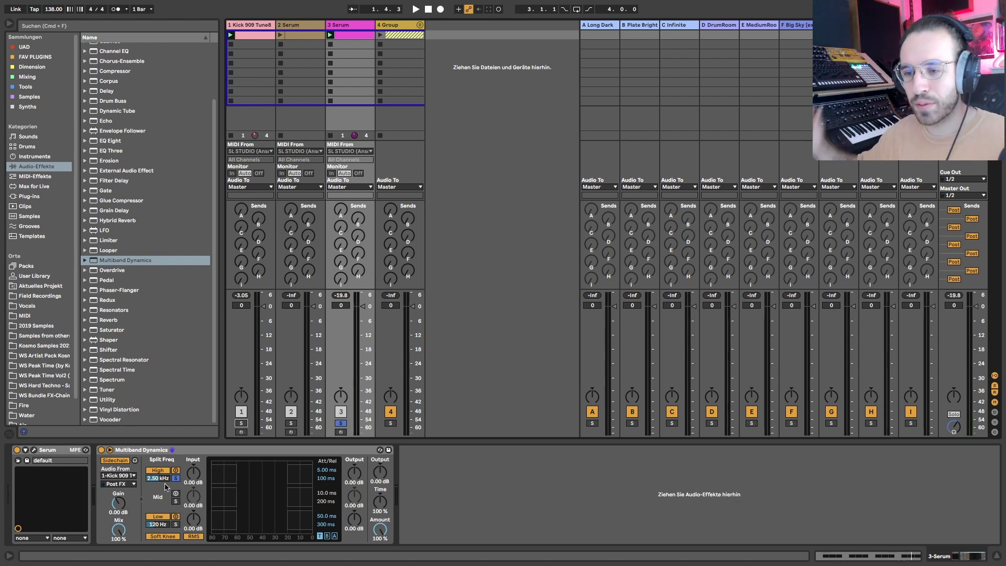
# - Audition the mid band and the low band of the bass in turn, and unsolo the low band
pyautogui.press('space')
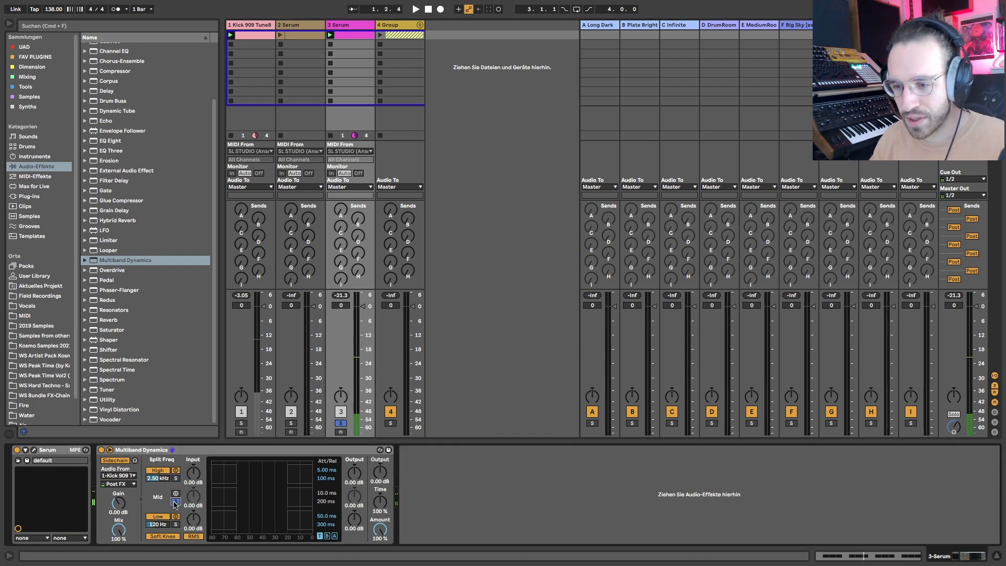
pyautogui.click(175, 502)
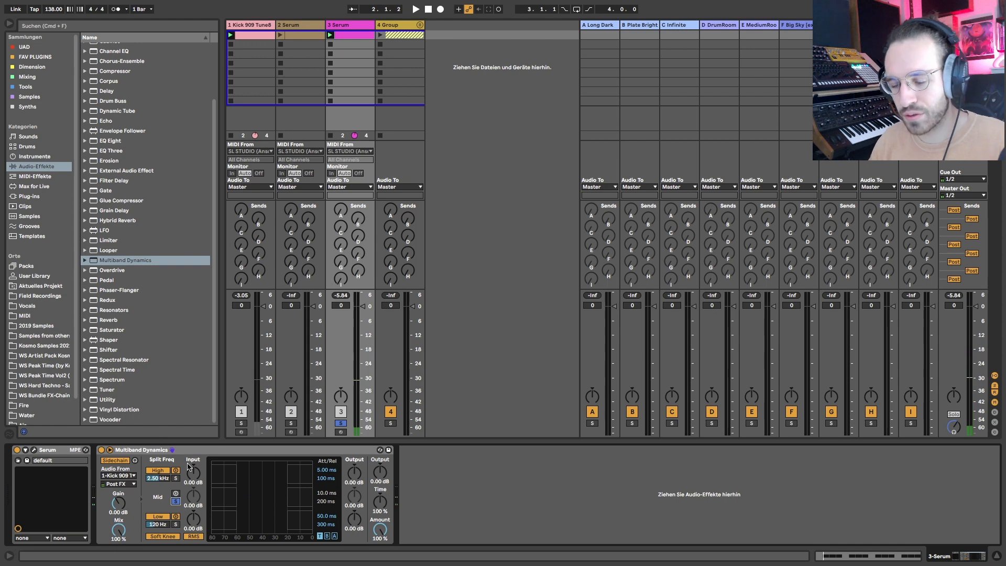
pyautogui.click(176, 524)
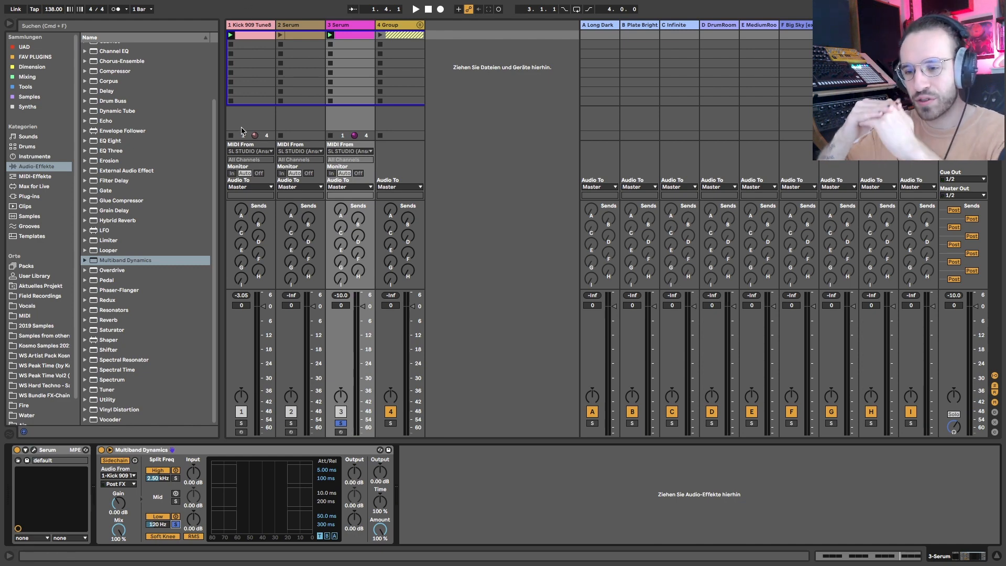
pyautogui.click(177, 526)
# - Switch off the high band in Multiband Dynamics and set the low band's split frequency to 1.14 kHz
pyautogui.click(160, 470)
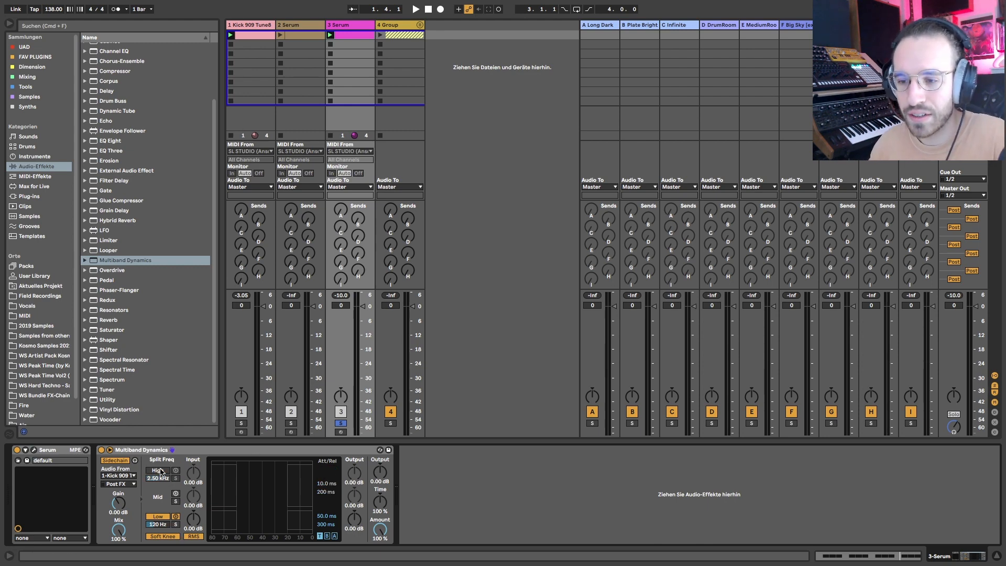
pyautogui.click(163, 526)
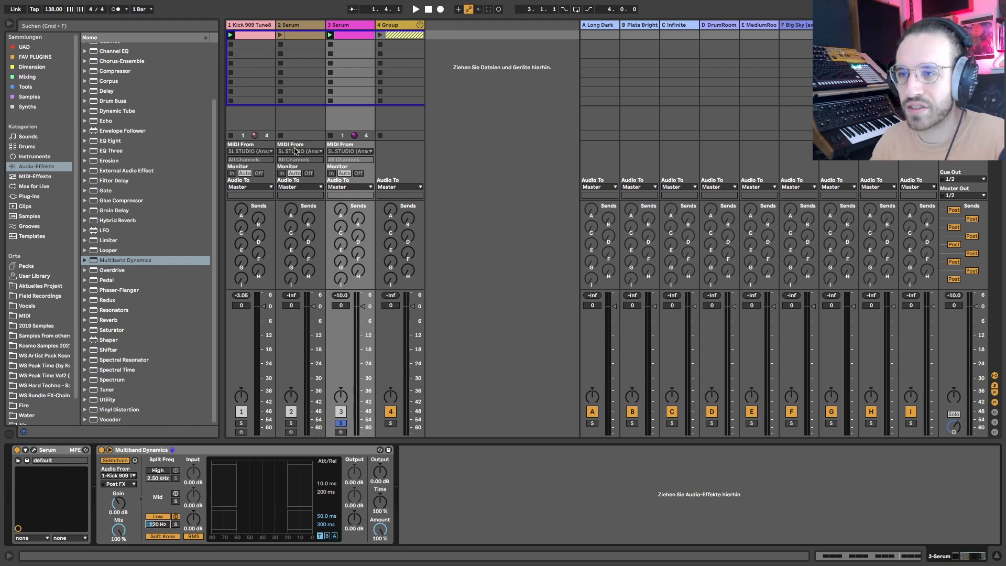
pyautogui.write('151')
pyautogui.press('Return')
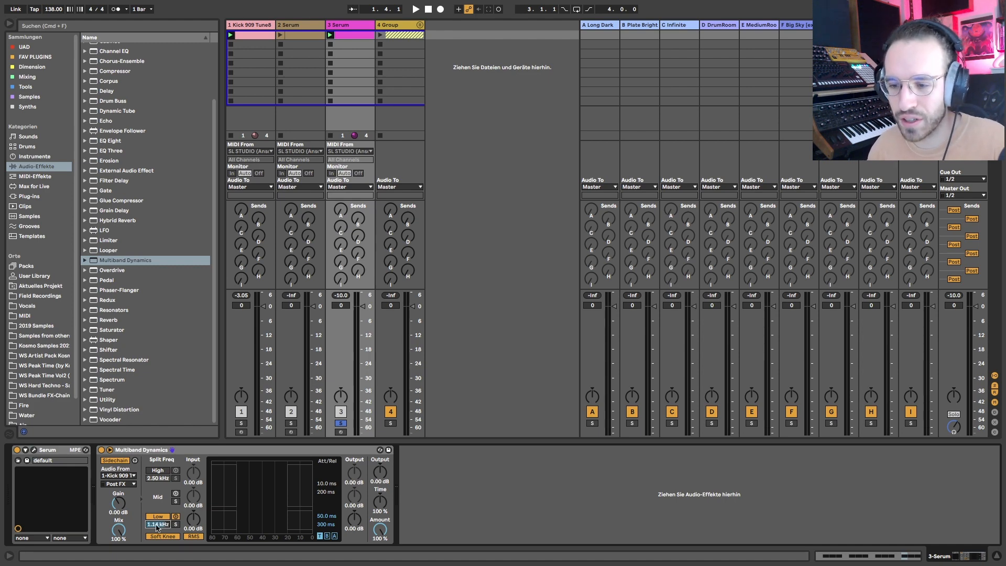
# - Set the low band's split frequency to 141 Hz in Multiband Dynamics and audition the band in solo
pyautogui.press('space')
pyautogui.moveTo(156, 528)
pyautogui.mouseDown()
pyautogui.moveTo(157, 553)
pyautogui.moveTo(158, 474)
pyautogui.moveTo(158, 562)
pyautogui.moveTo(157, 523)
pyautogui.mouseUp()
pyautogui.click(176, 524)
pyautogui.press('space')
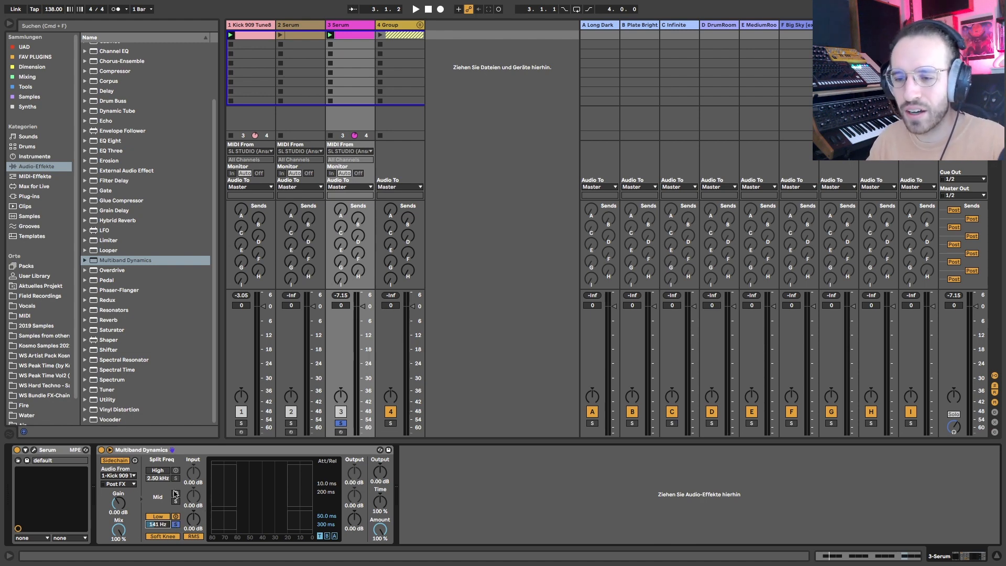
pyautogui.click(177, 524)
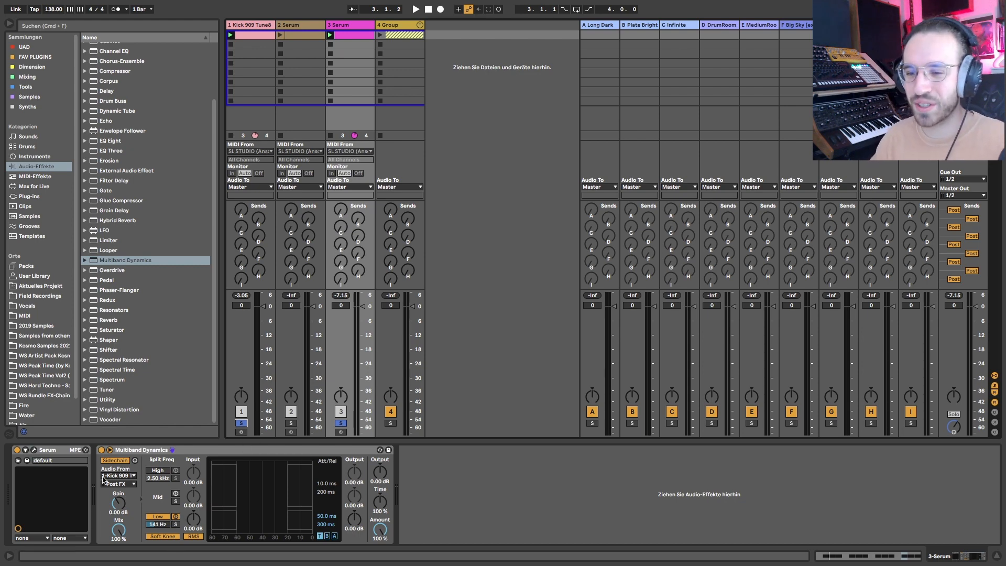
# - Play kick and bass together, compare them with Multiband Dynamics bypassed, and set the low band's split frequency to 140 Hz
pyautogui.press('space')
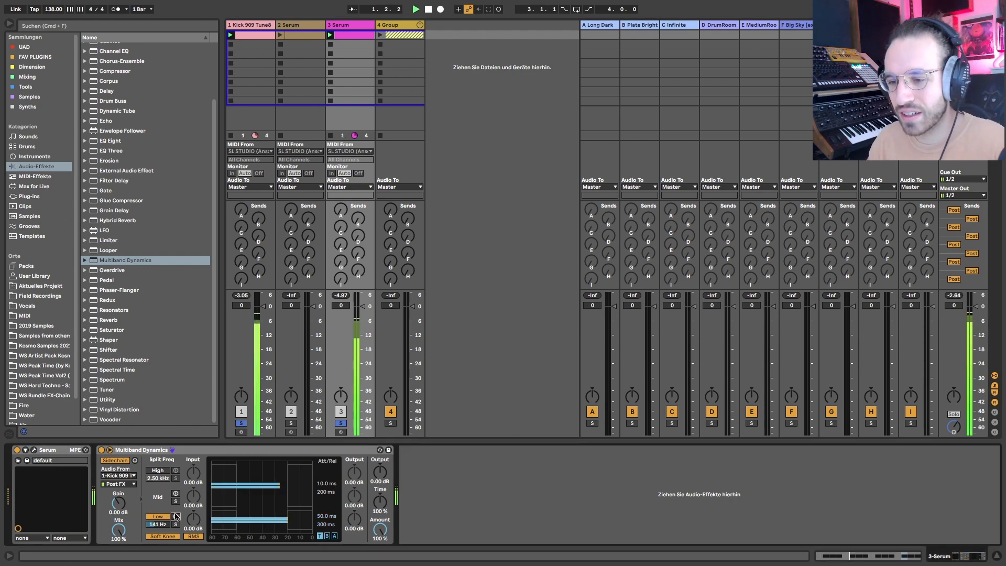
pyautogui.click(176, 516)
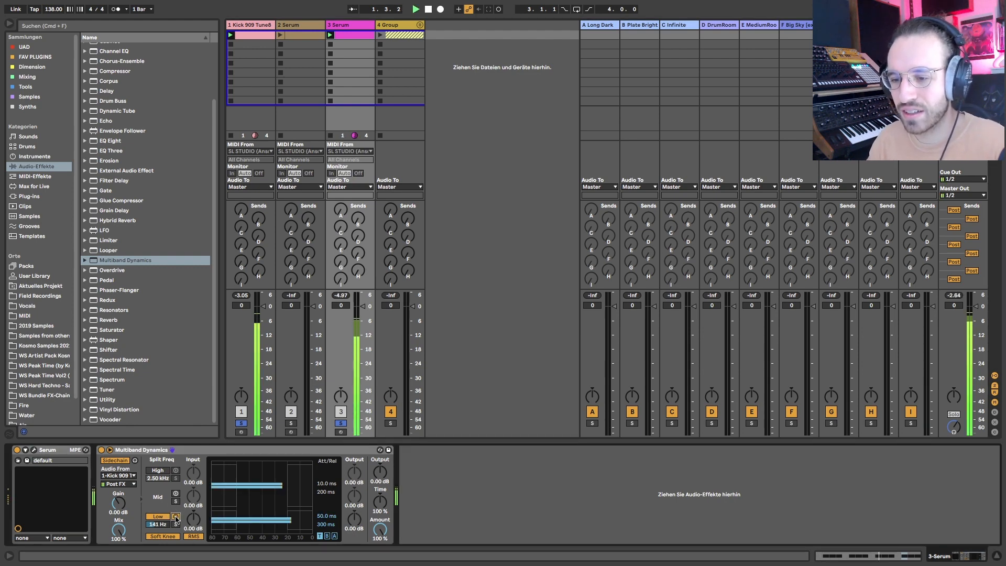
pyautogui.click(102, 449)
pyautogui.click(102, 450)
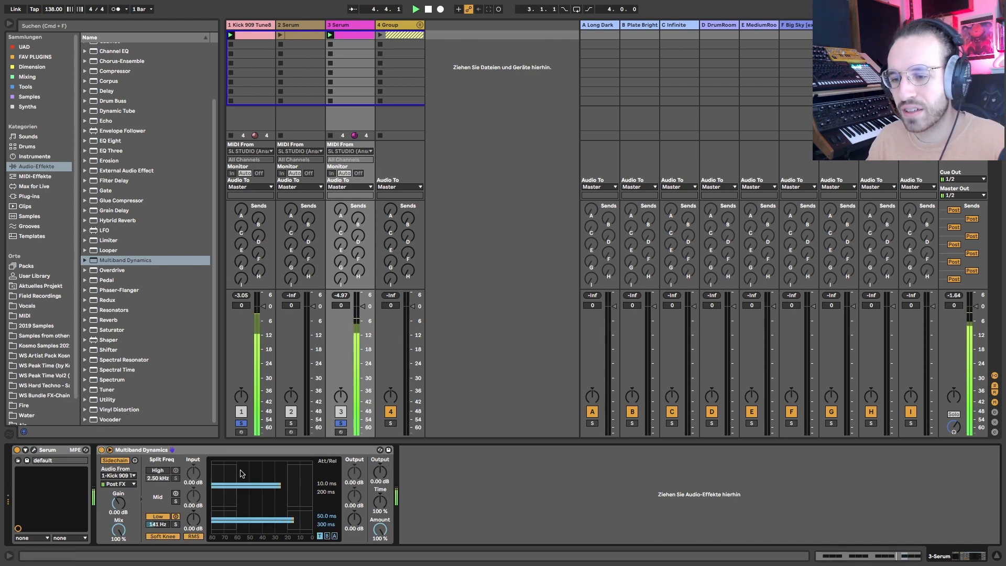
pyautogui.press('space')
pyautogui.moveTo(155, 526); pyautogui.dragTo(155, 530)
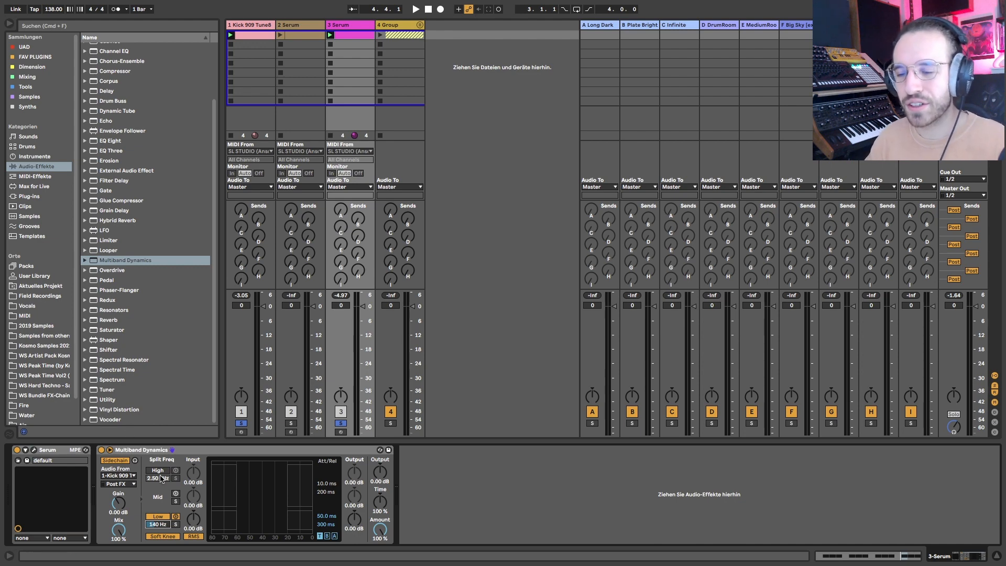
# - Add the ShaperBox 2 plug-in after Multiband Dynamics on track 3 and reposition its window
pyautogui.click(29, 195)
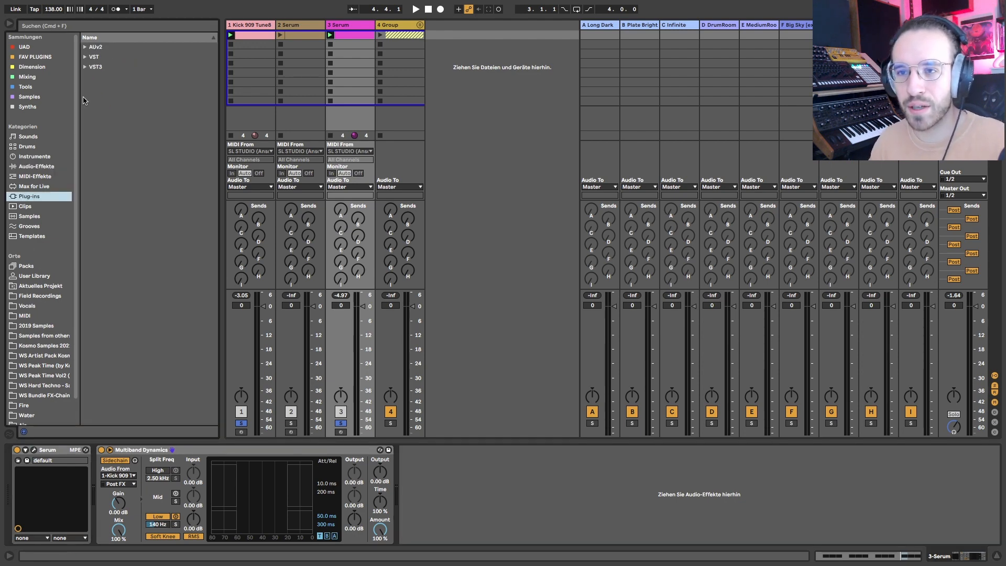
pyautogui.click(85, 57)
pyautogui.click(98, 67)
pyautogui.click(91, 67)
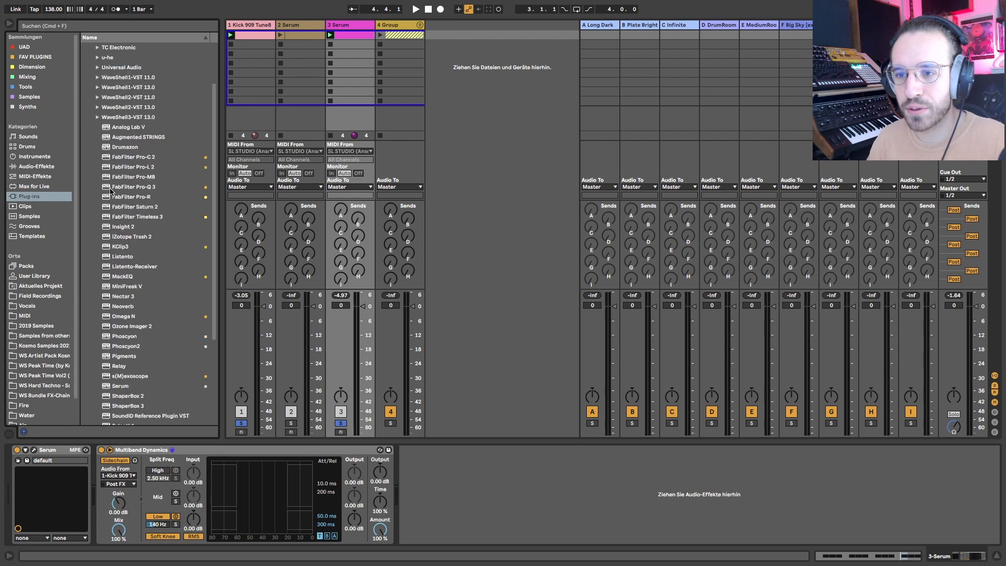
pyautogui.scroll(-8, 139, 207)
pyautogui.doubleClick(127, 270)
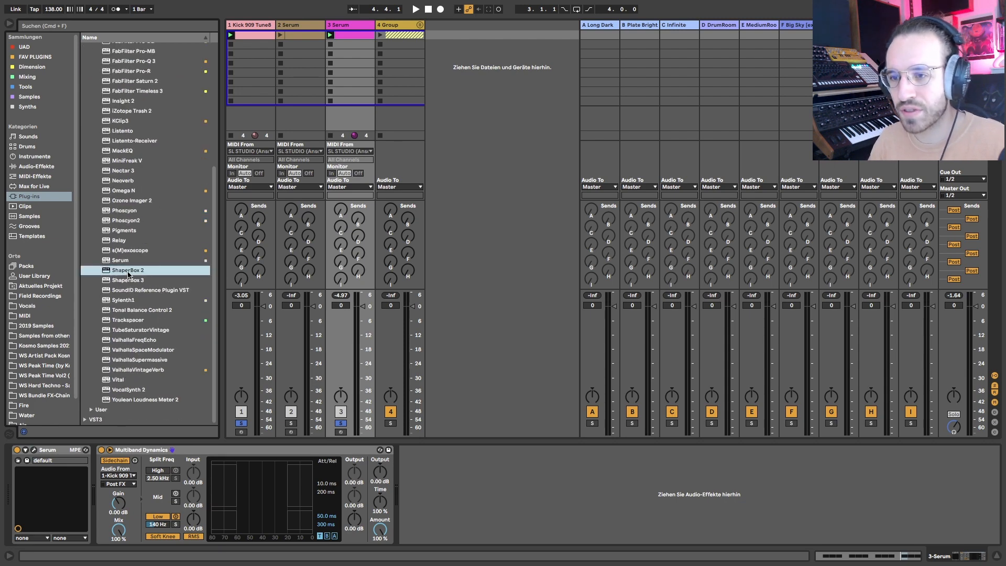
pyautogui.moveTo(639, 47); pyautogui.dragTo(309, 96)
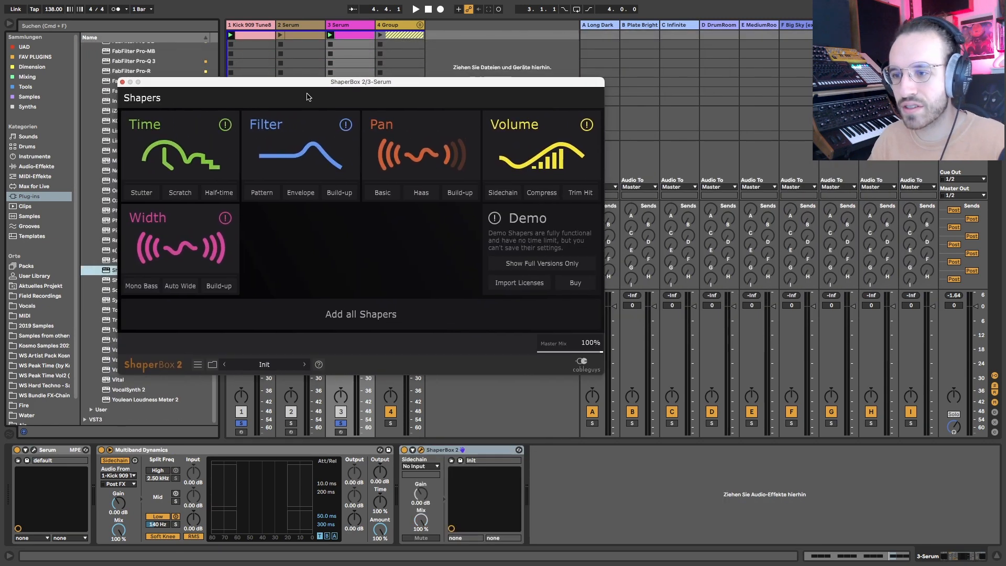
# - Load the Bassline MB Sidechain preset from My Presets in ShaperBox 2 and close the preset browser
pyautogui.click(213, 364)
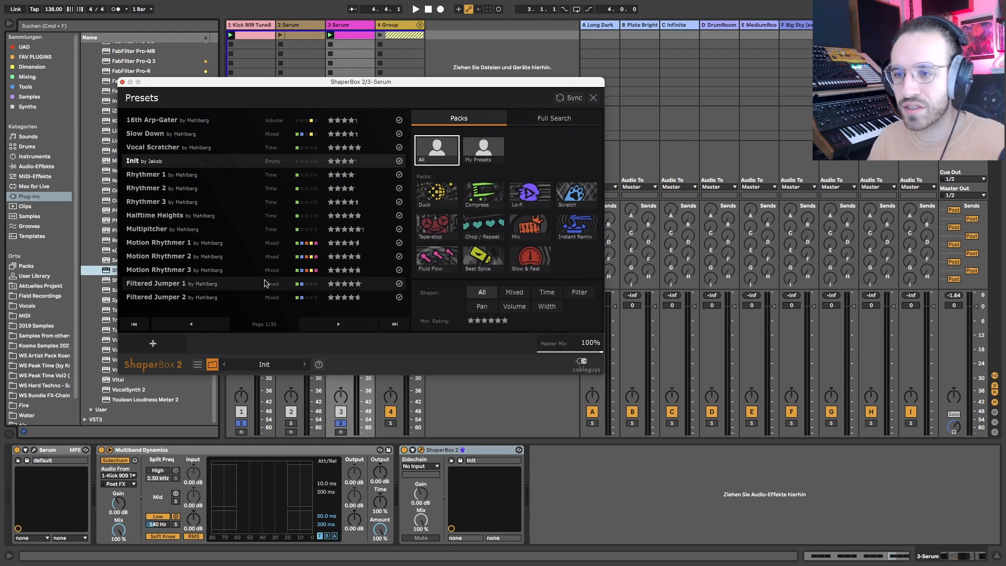
pyautogui.click(483, 149)
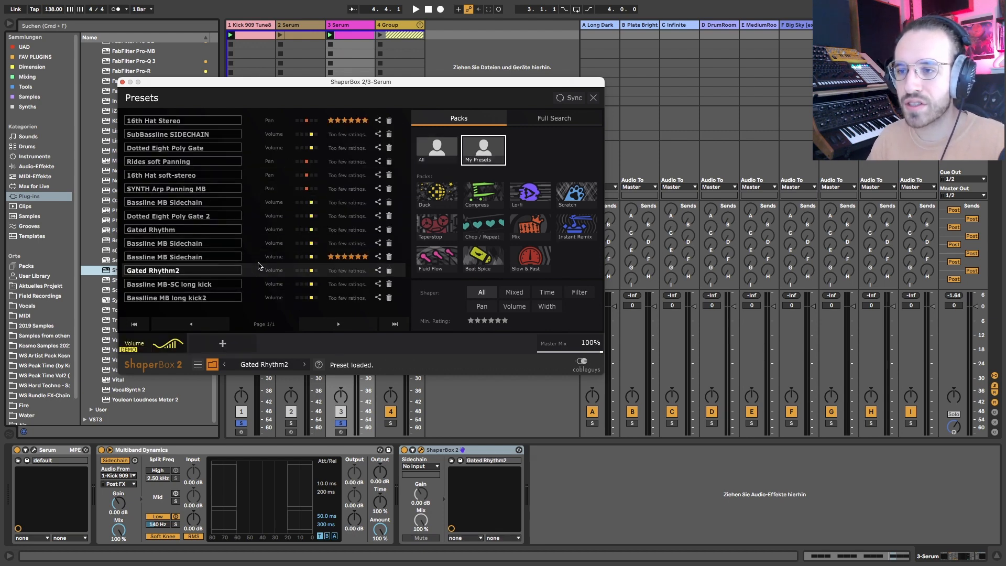
pyautogui.click(255, 258)
pyautogui.click(593, 99)
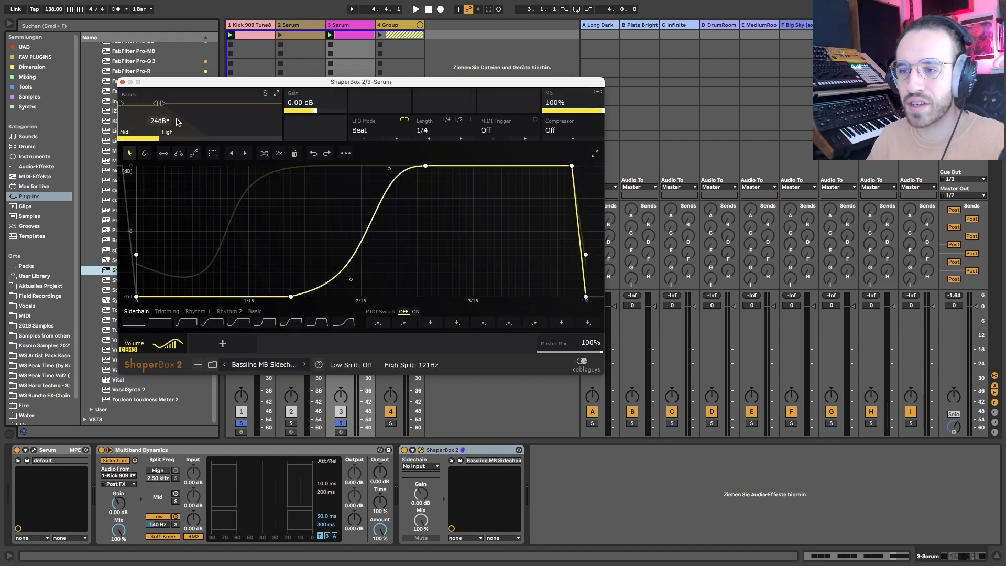
# - Compare the preset's volume curves for the mid and high bands in ShaperBox 2
pyautogui.click(226, 126)
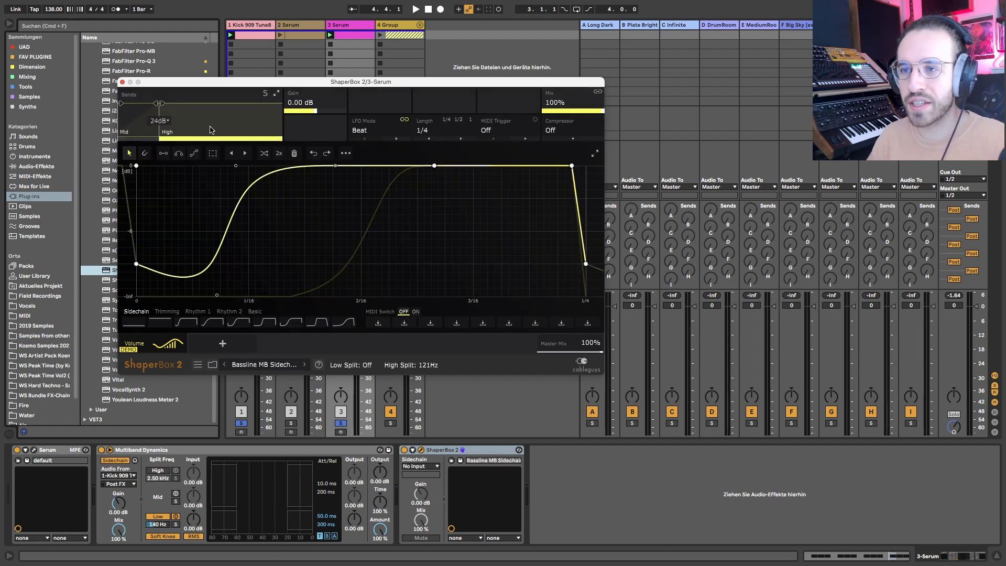
pyautogui.click(131, 115)
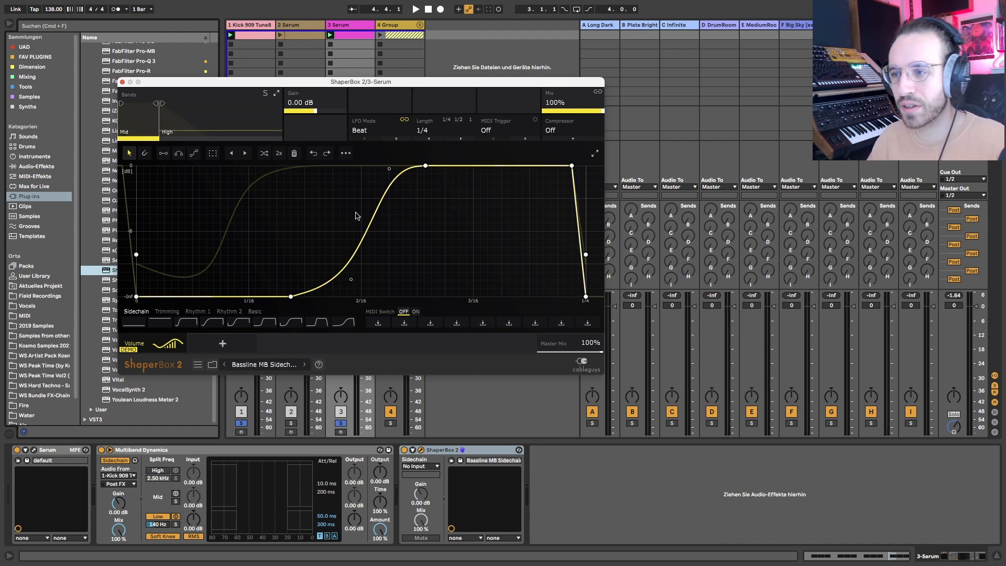
pyautogui.click(220, 117)
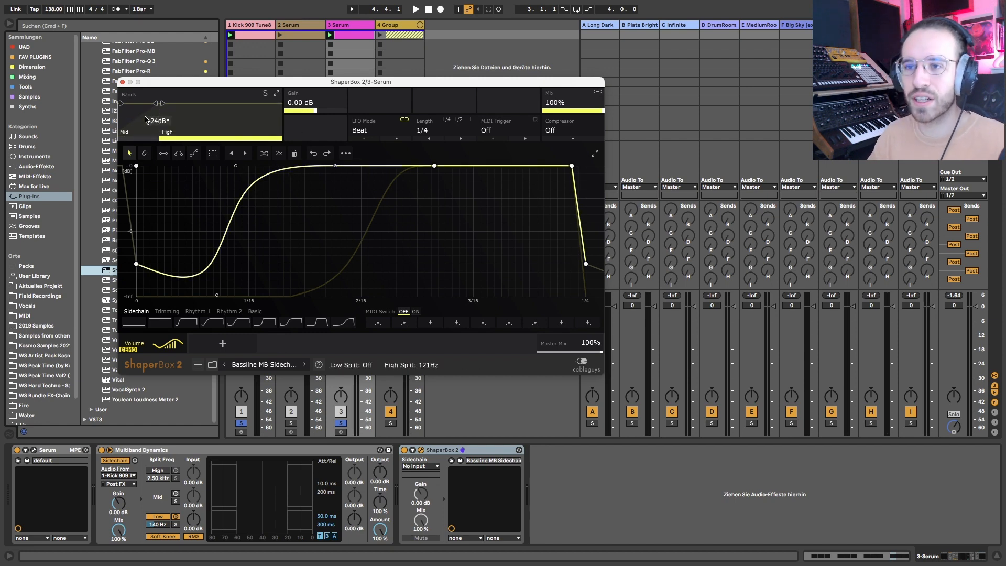
pyautogui.click(140, 120)
pyautogui.click(221, 112)
pyautogui.click(139, 112)
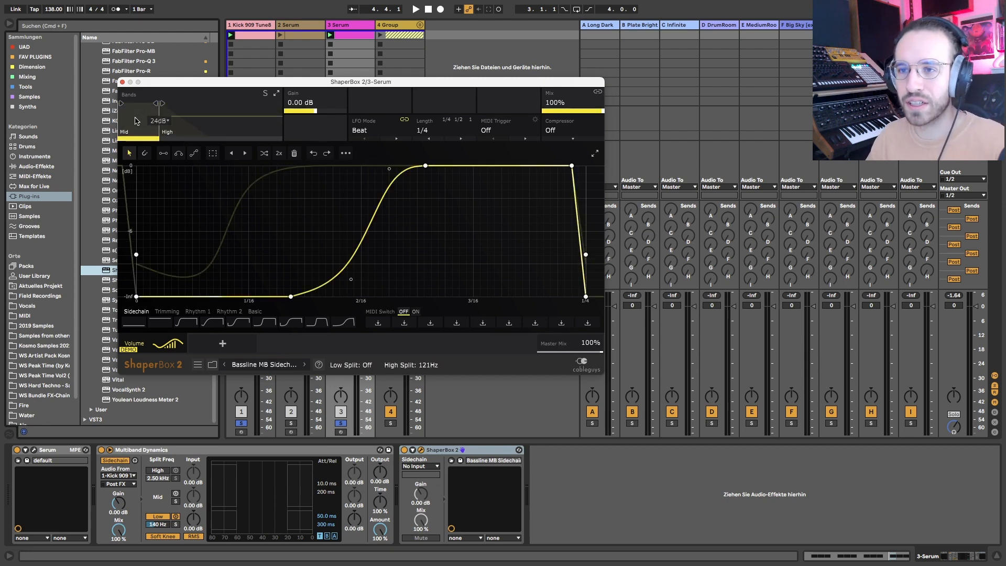
# - Close the ShaperBox 2 window and delete the plug-in from track 3
pyautogui.click(123, 82)
pyautogui.click(427, 452)
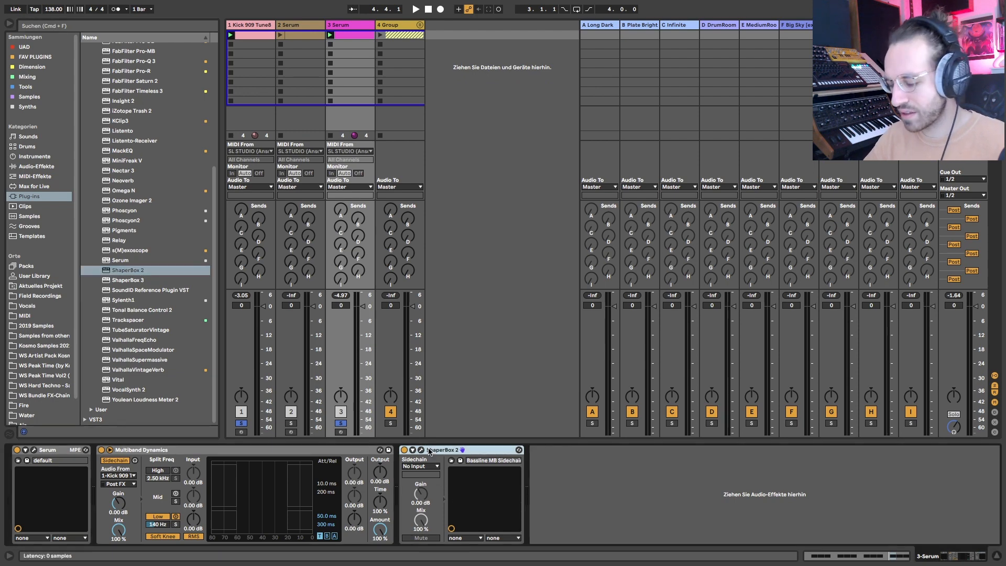
pyautogui.press('Delete')
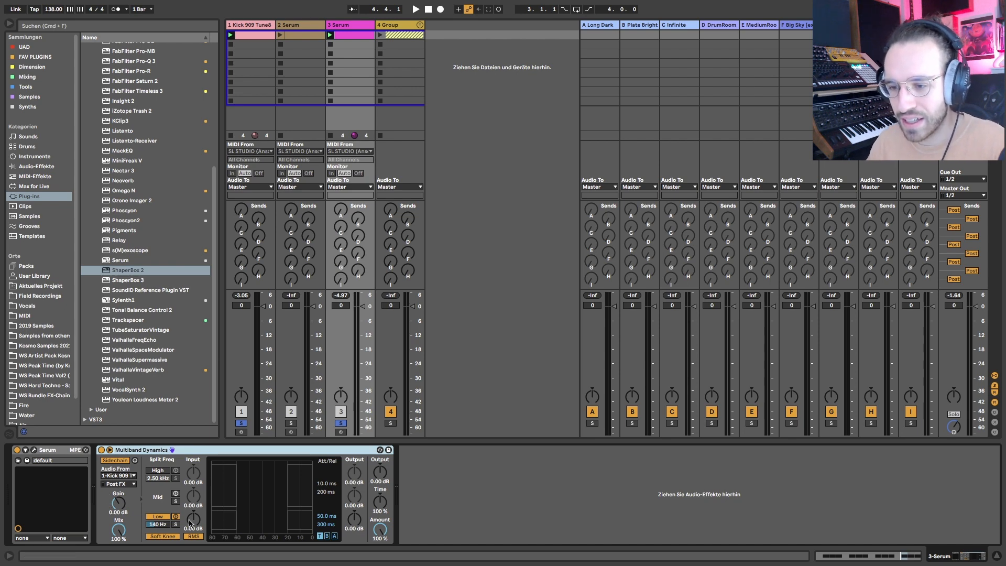
# - Audition the bass alone and together with the soloed kick, toggling Multiband Dynamics off and on to compare
pyautogui.press('space')
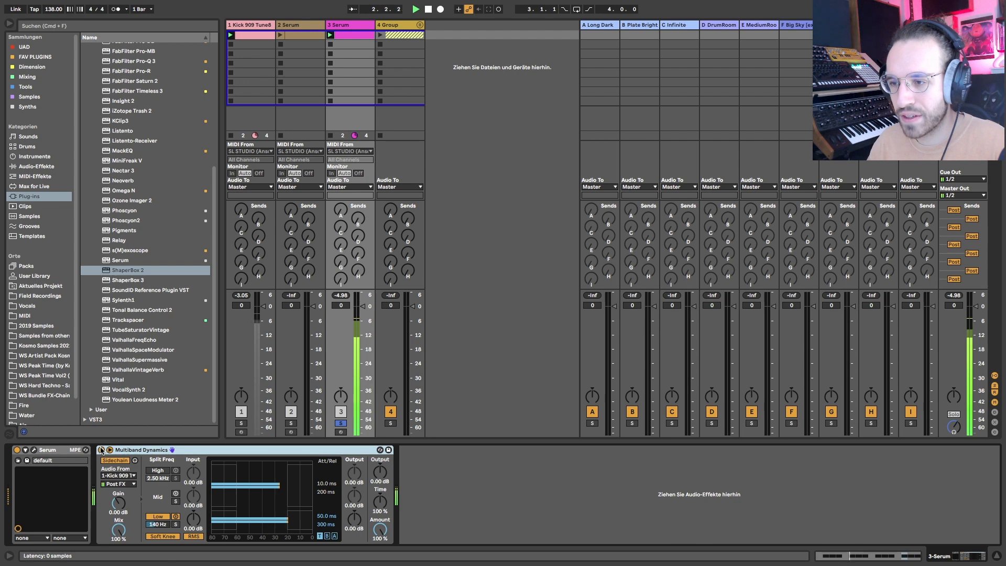
pyautogui.press('space')
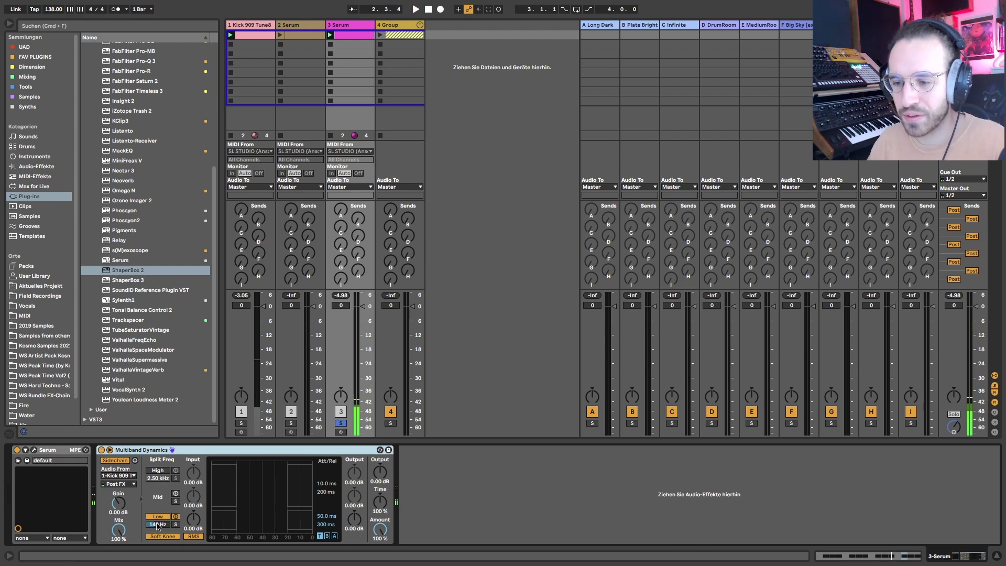
pyautogui.click(242, 422)
pyautogui.press('space')
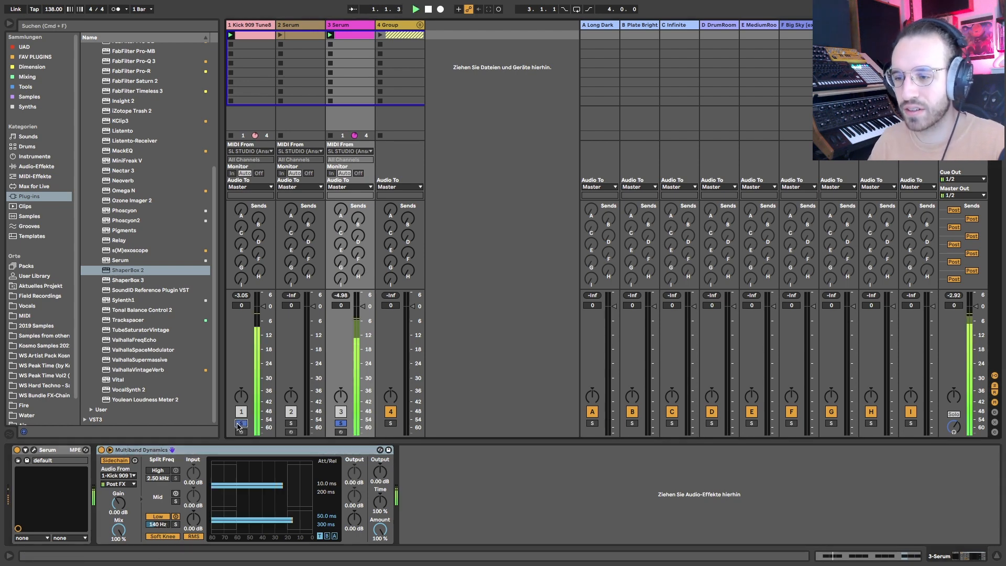
pyautogui.click(101, 450)
pyautogui.click(101, 450)
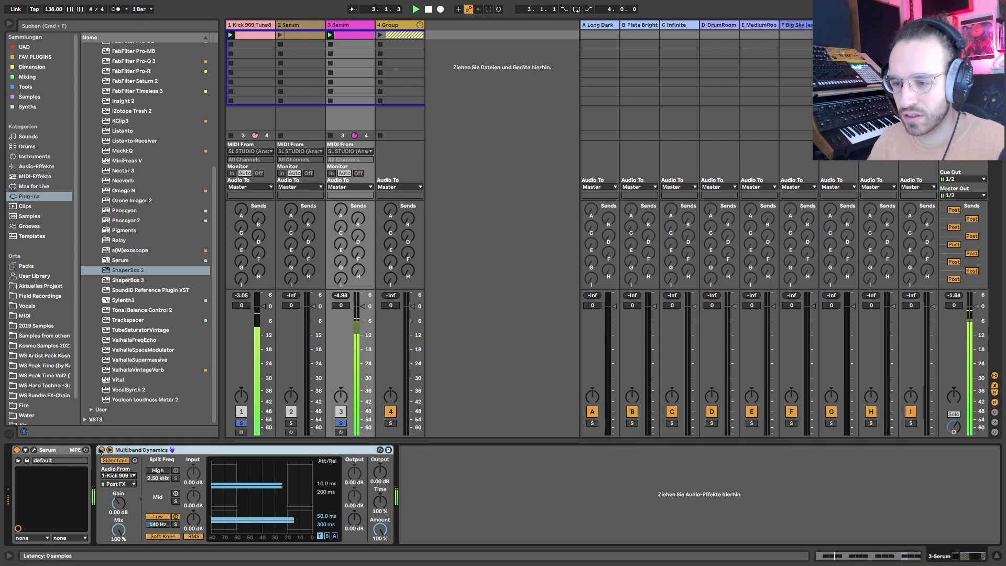
pyautogui.click(101, 450)
pyautogui.click(102, 450)
pyautogui.press('space')
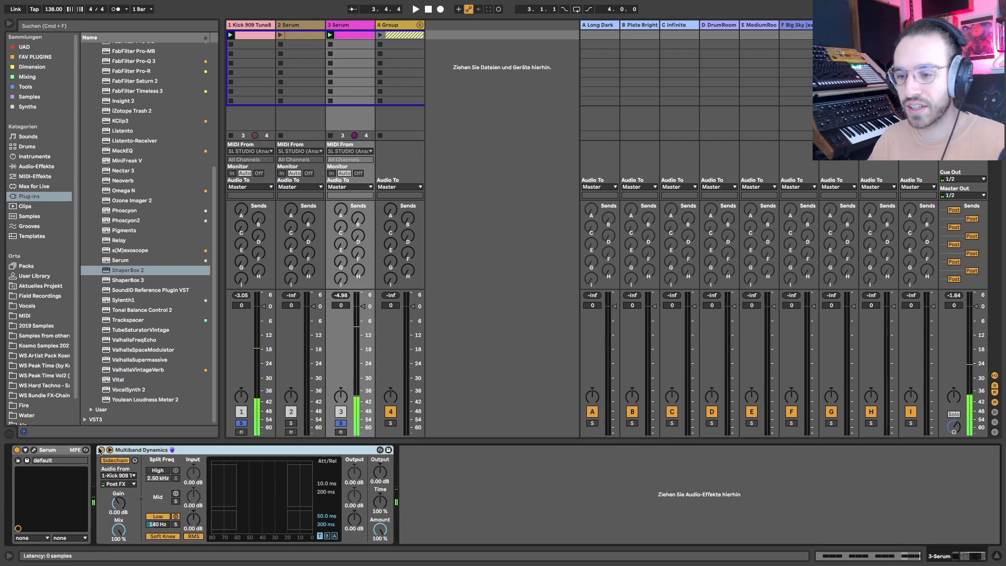
# - Try other split frequencies for the low band during playback and return it to 140 Hz
pyautogui.click(156, 524)
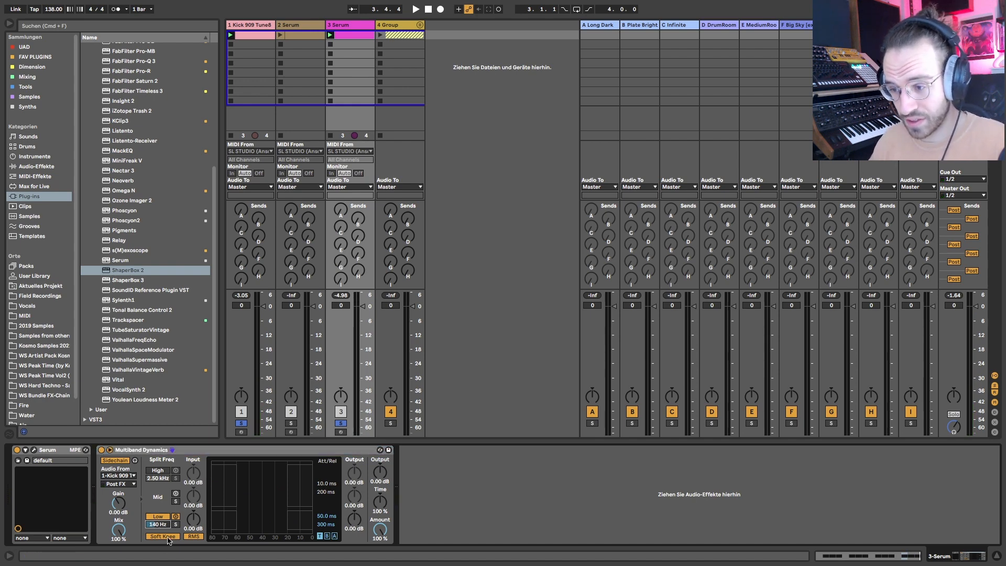
pyautogui.press('space')
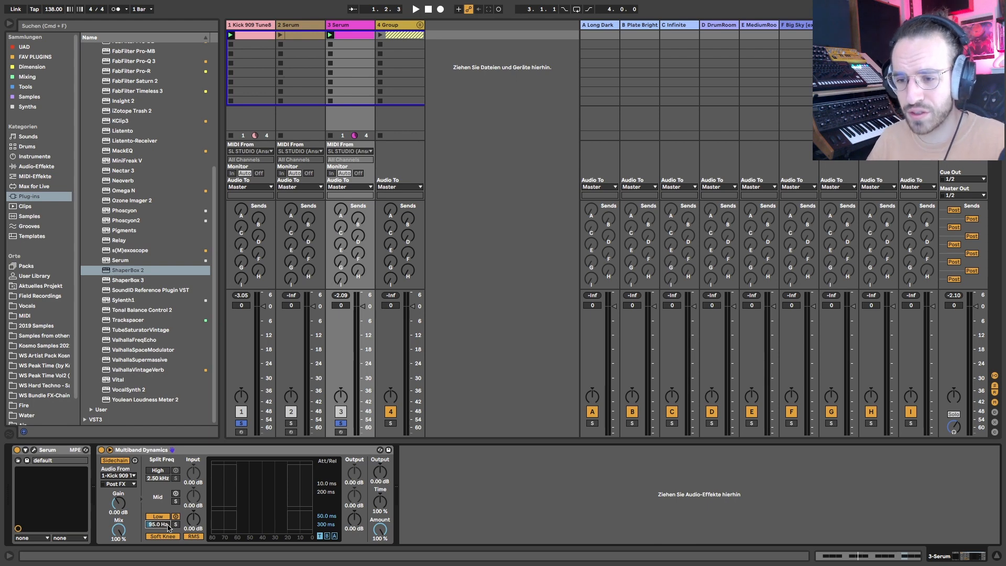
pyautogui.scroll(3, 169, 527)
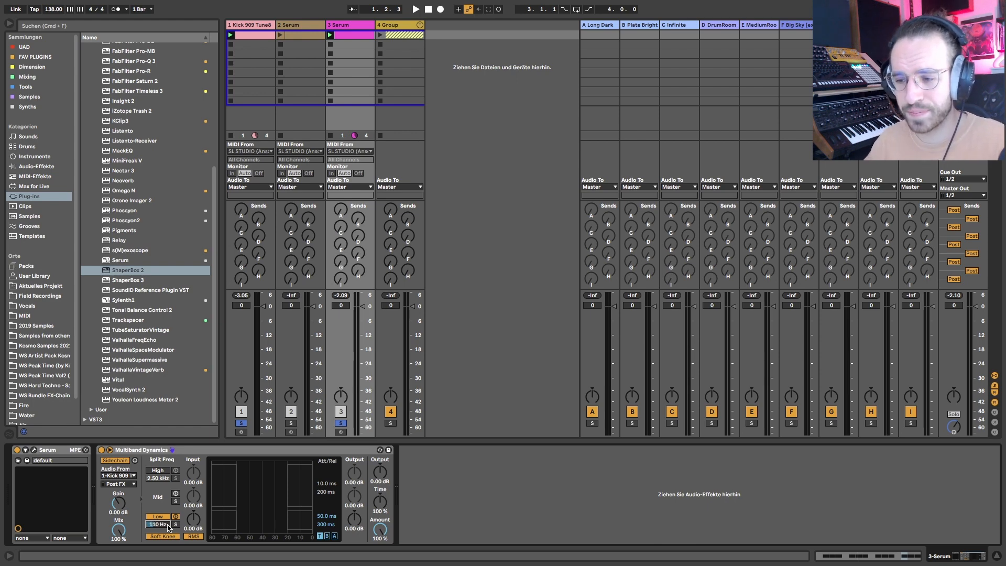
# - Examine the Below, Above and Attack/Release settings of the bands in Multiband Dynamics
pyautogui.click(327, 536)
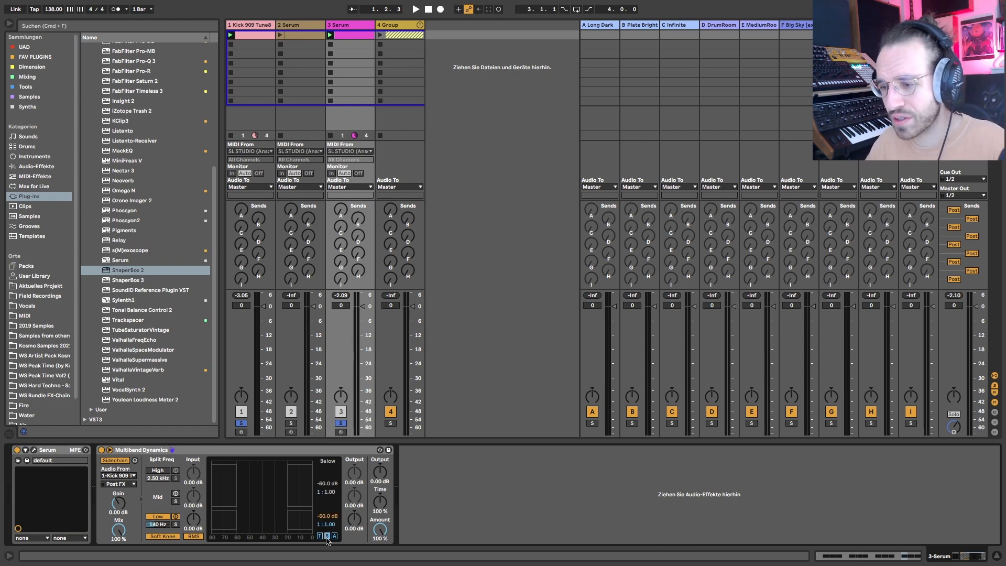
pyautogui.click(335, 536)
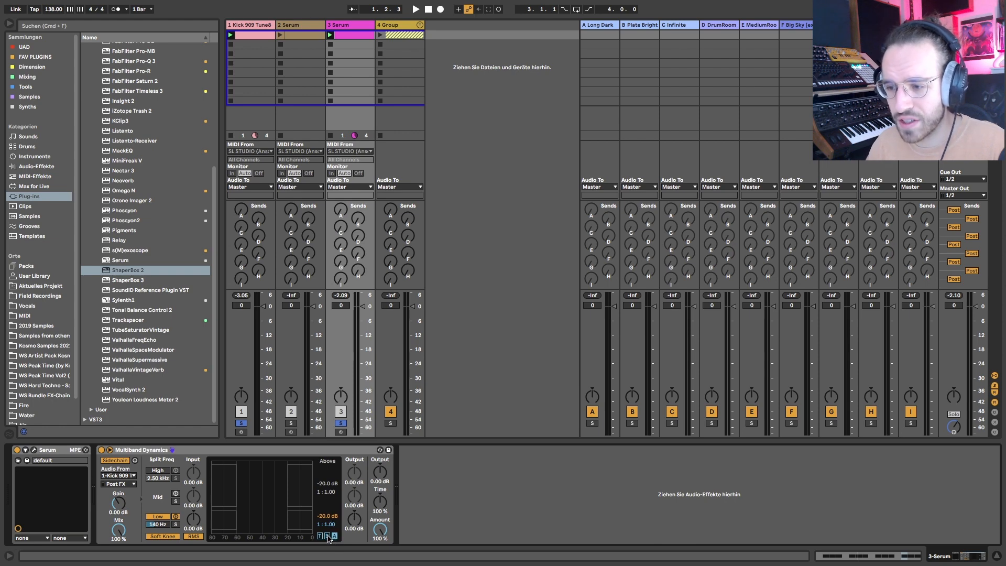
pyautogui.click(328, 536)
pyautogui.click(335, 536)
pyautogui.click(327, 536)
pyautogui.click(321, 536)
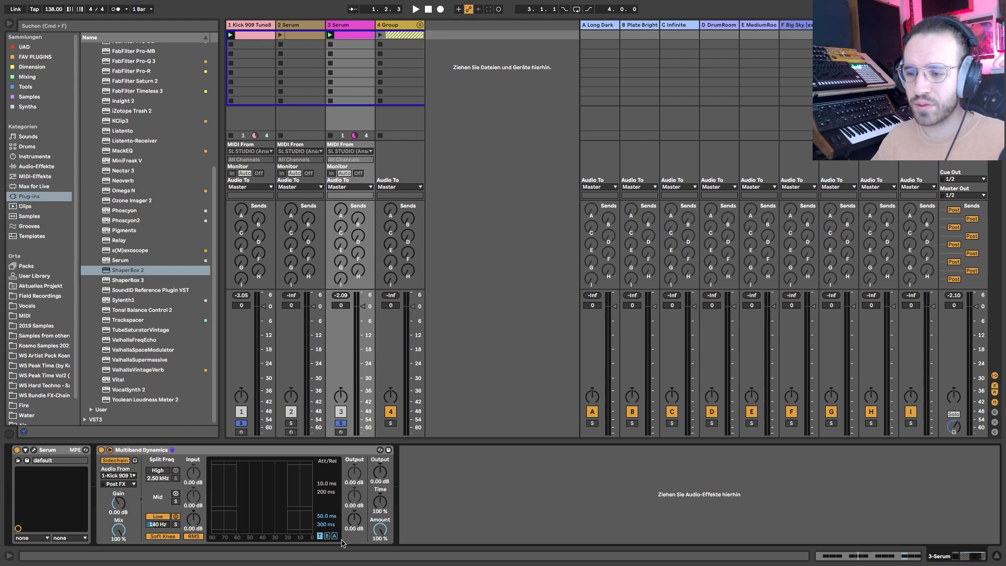
# - Set the low band's Above threshold to about -37 dB and its ratio to 1:5.33 while auditioning kick and bass
pyautogui.click(327, 536)
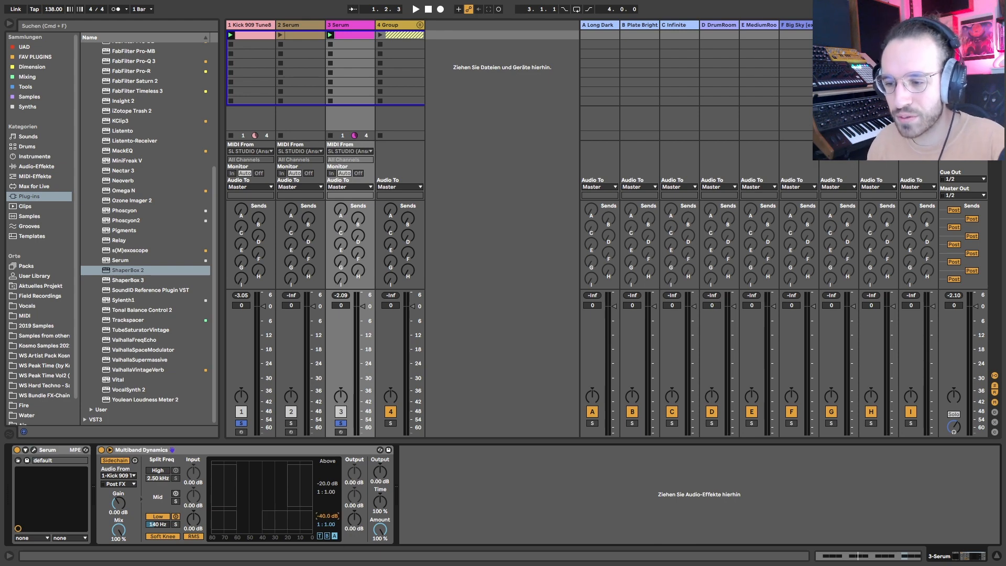
pyautogui.press('space')
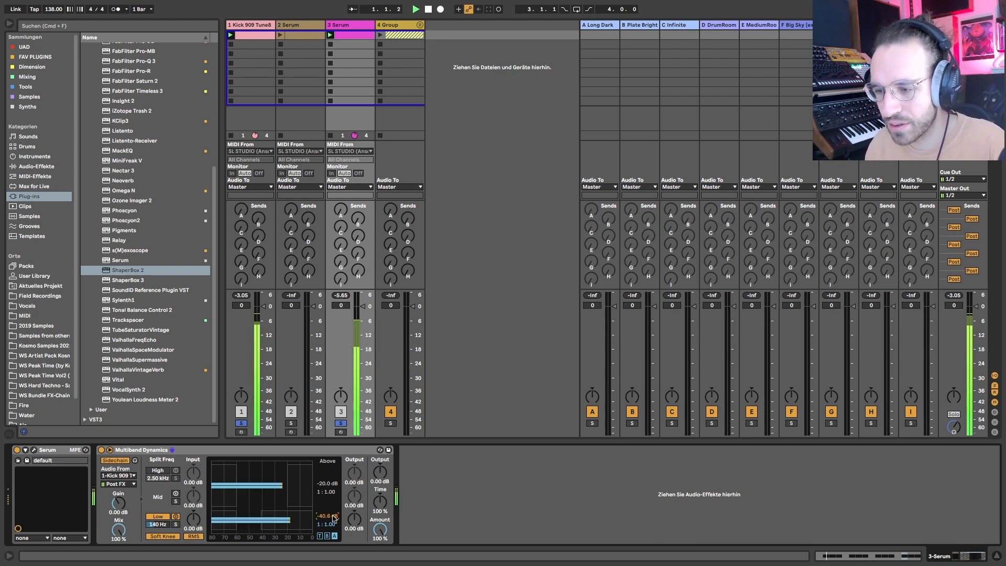
pyautogui.moveTo(334, 518); pyautogui.dragTo(334, 543)
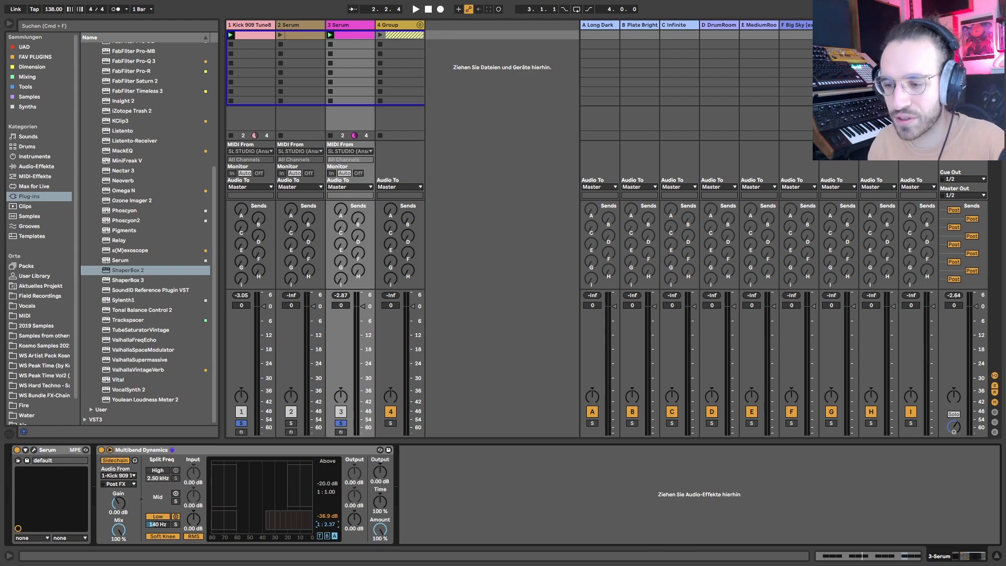
pyautogui.press('space')
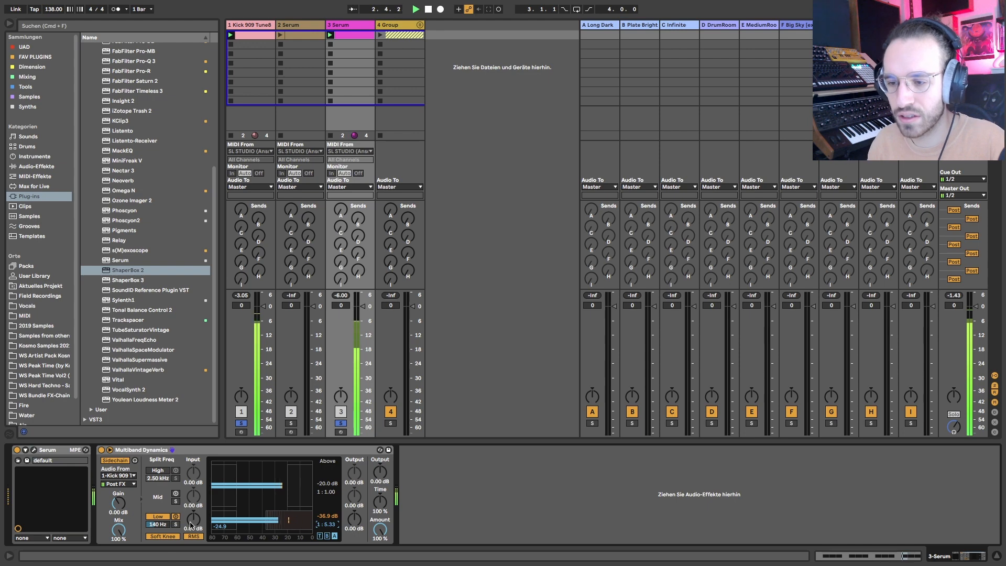
pyautogui.press('space')
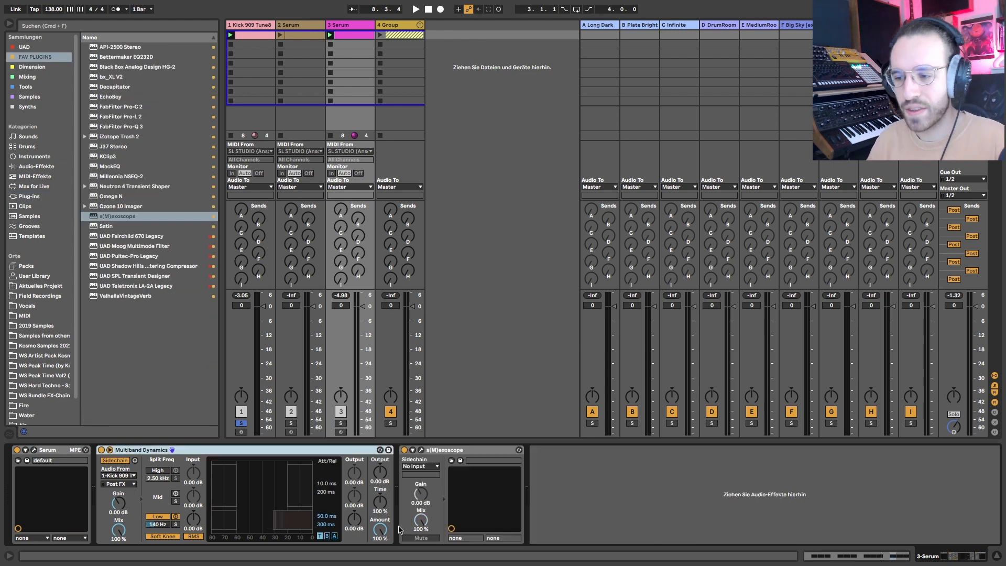
# - Play the kick and bass, check the bands' Below settings in Multiband Dynamics and return to the attack and release times
pyautogui.press('space')
pyautogui.click(327, 535)
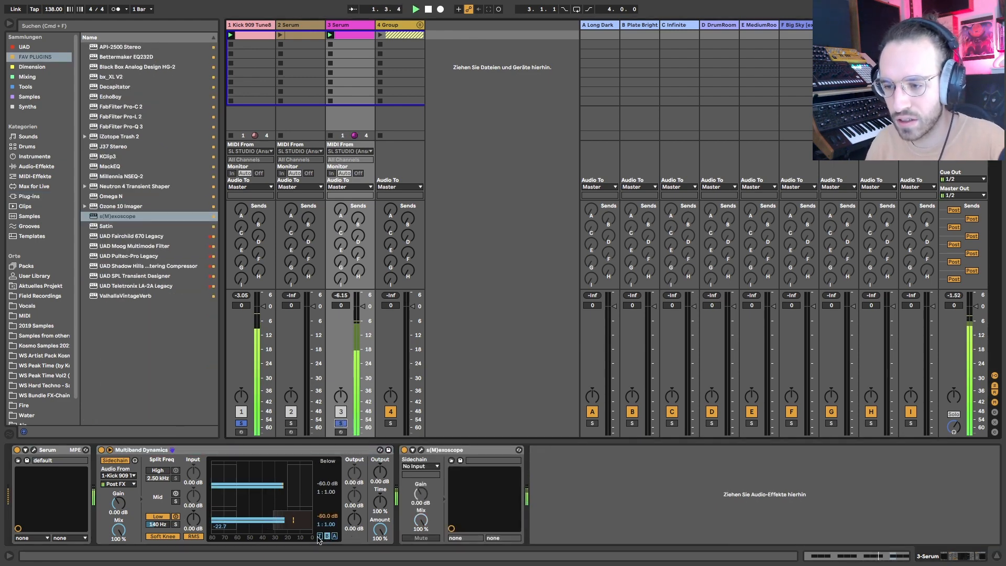
pyautogui.click(320, 535)
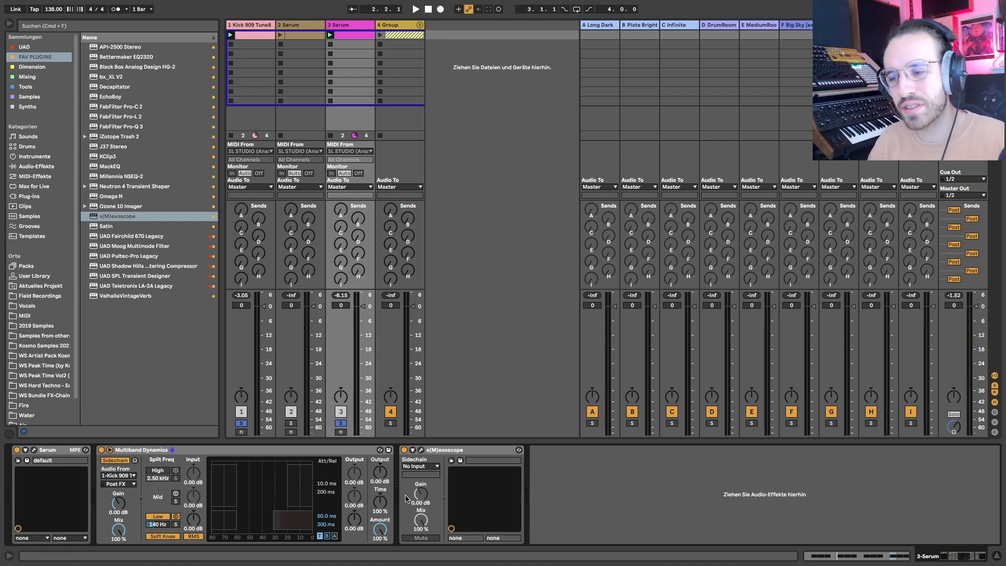
# - Compare the bass waveform in s(M)exoscope with Multiband Dynamics switched off and on during playback
pyautogui.click(421, 450)
pyautogui.press('space')
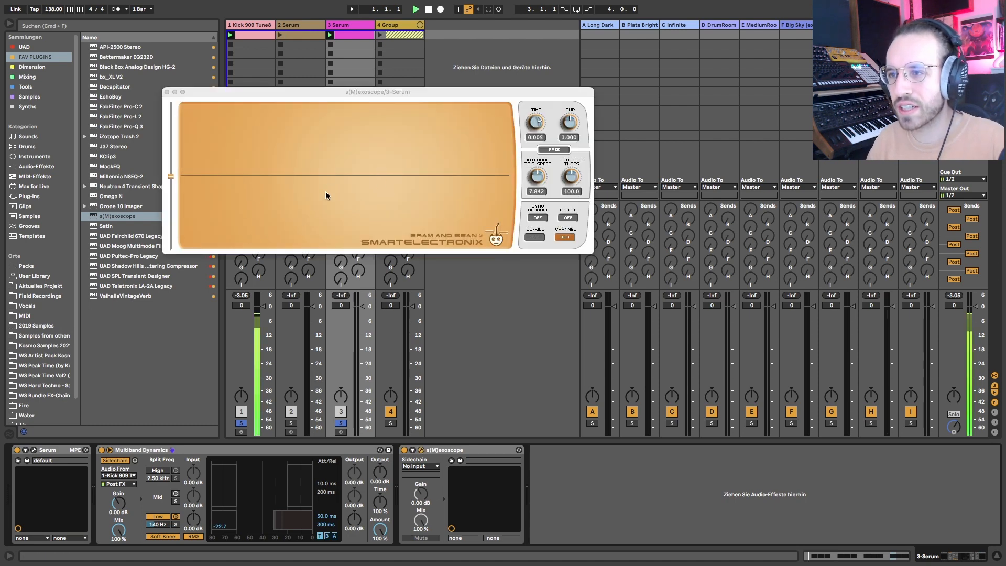
pyautogui.click(102, 450)
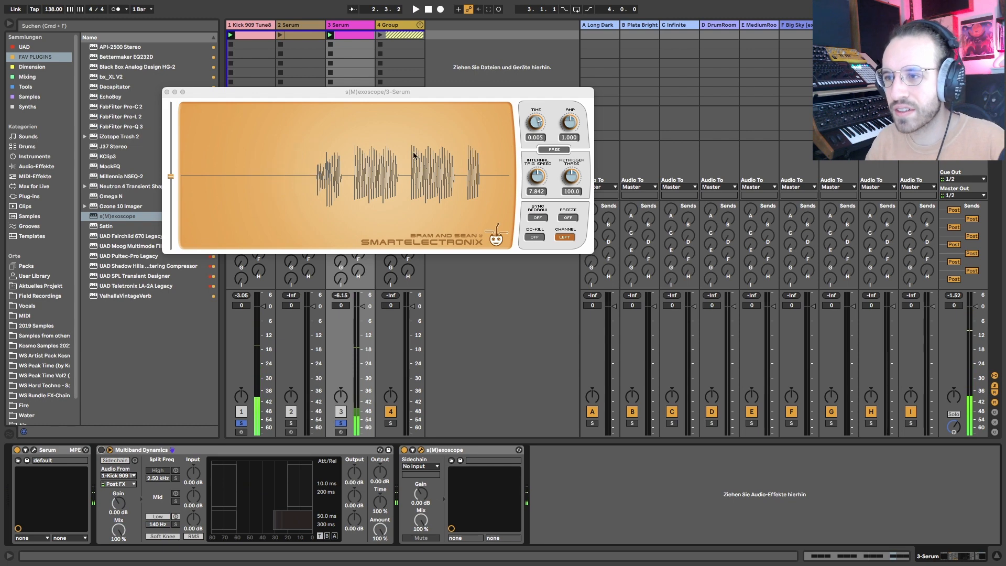
pyautogui.click(102, 449)
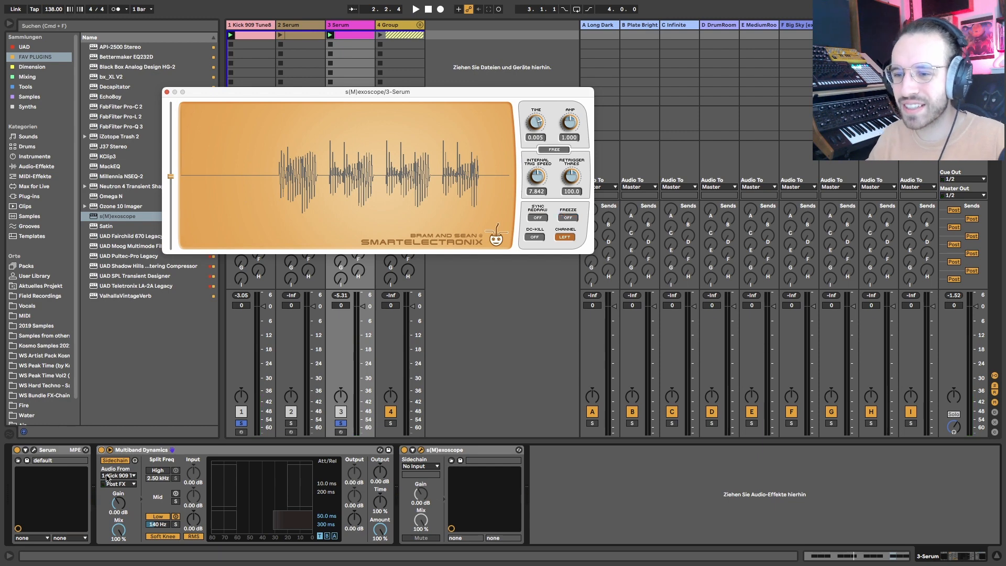
pyautogui.click(420, 450)
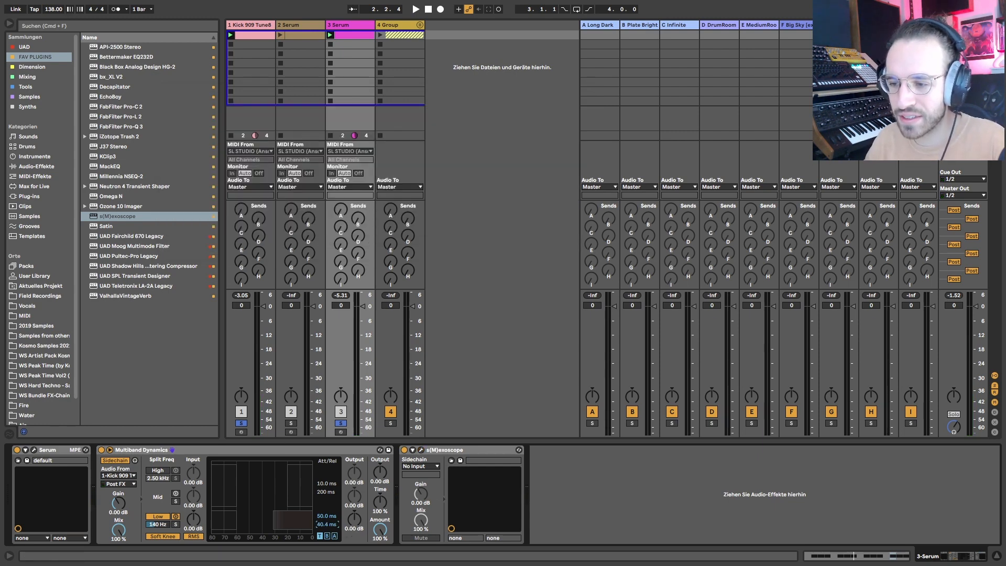
# - Set the low band's release time in Multiband Dynamics to 11.0 ms while auditioning kick and bass
pyautogui.press('space')
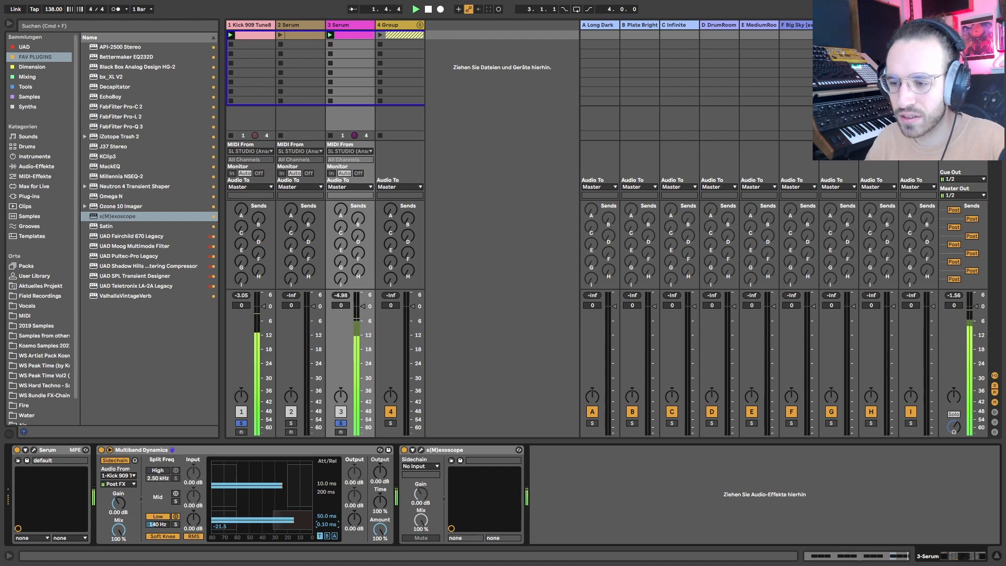
pyautogui.moveTo(325, 525); pyautogui.dragTo(325, 564)
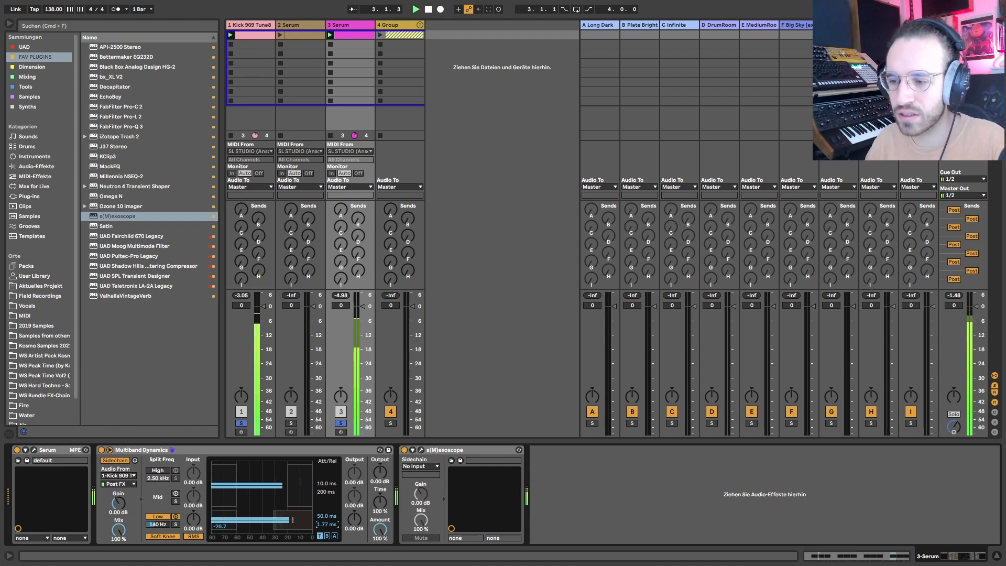
pyautogui.moveTo(326, 524); pyautogui.dragTo(333, 520)
# - Freeze the ducked bass waveform in s(M)exoscope for inspection and stop playback
pyautogui.click(421, 450)
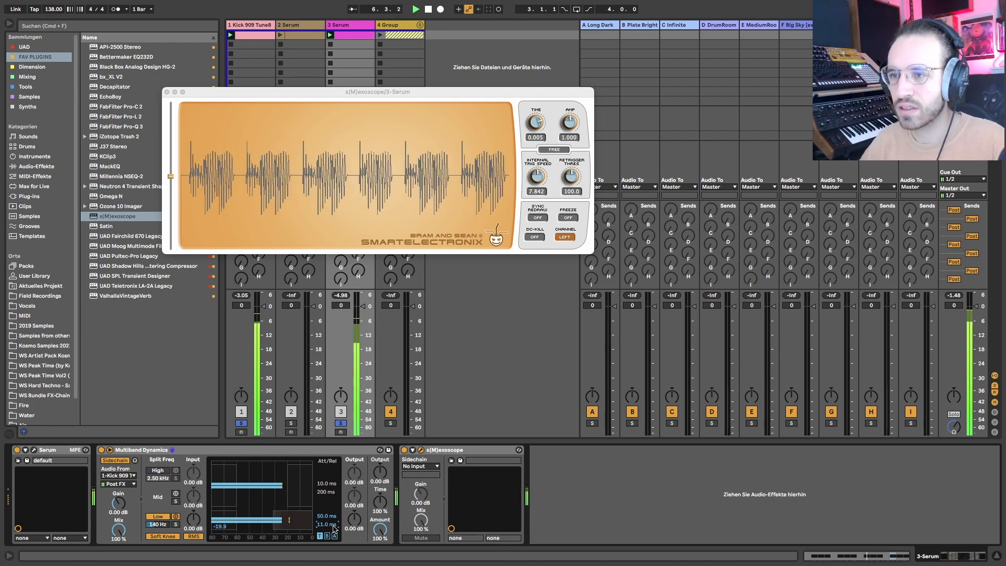
pyautogui.click(567, 218)
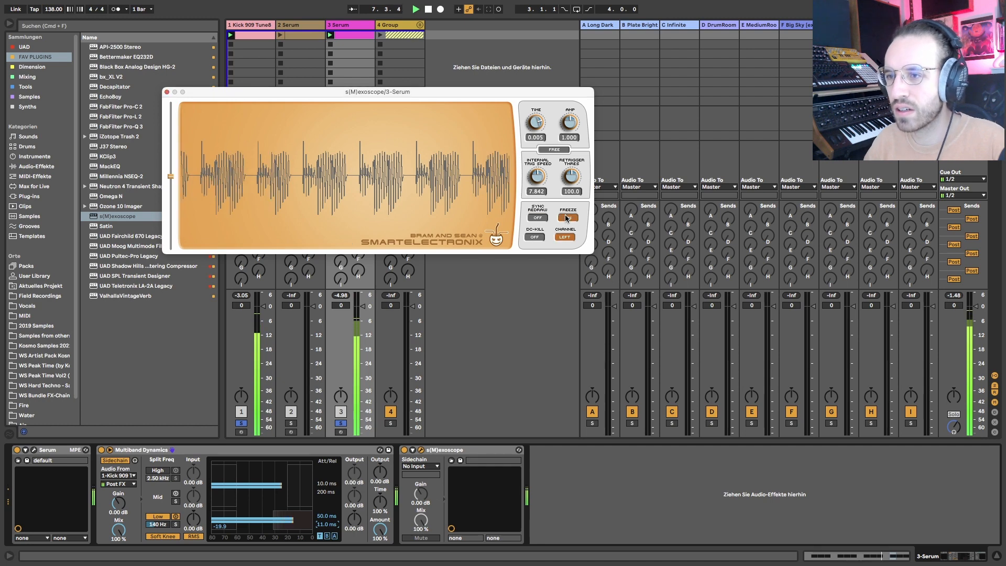
pyautogui.press('space')
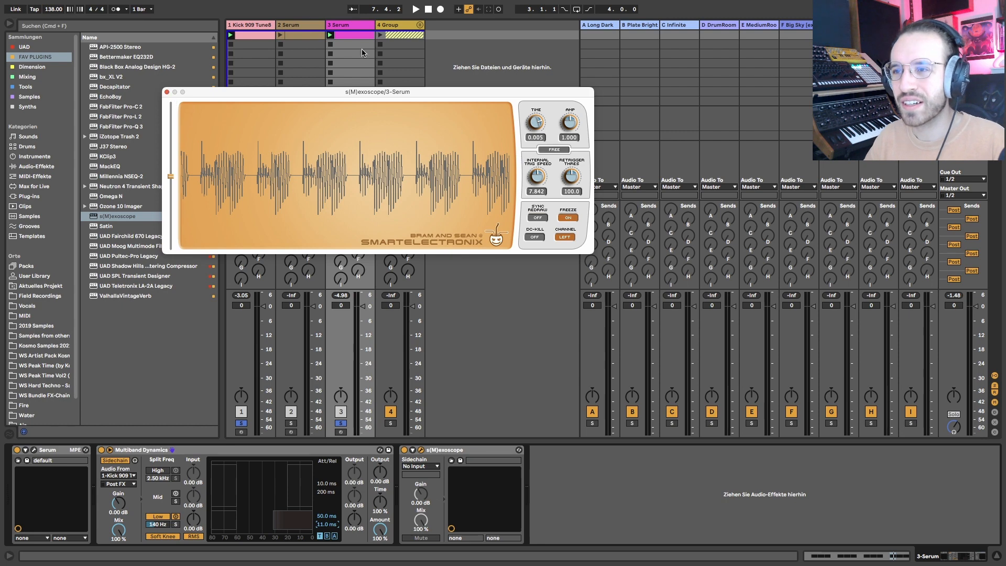
# - Examine the kick clip's notes on track 1, marking the sixteenth-note spans under and between the first two kicks
pyautogui.doubleClick(257, 38)
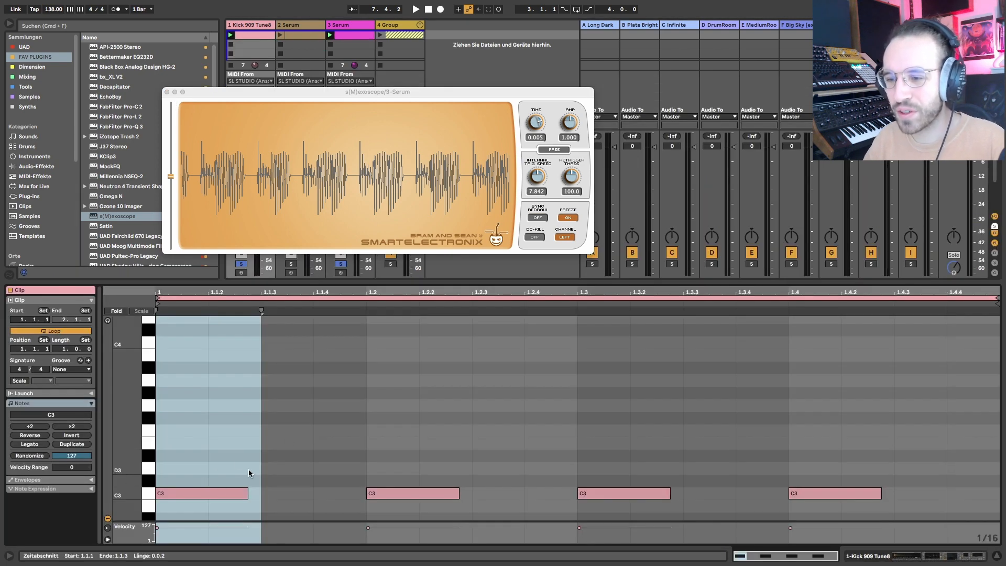
pyautogui.click(221, 455)
pyautogui.moveTo(221, 455); pyautogui.dragTo(258, 472)
pyautogui.click(209, 404)
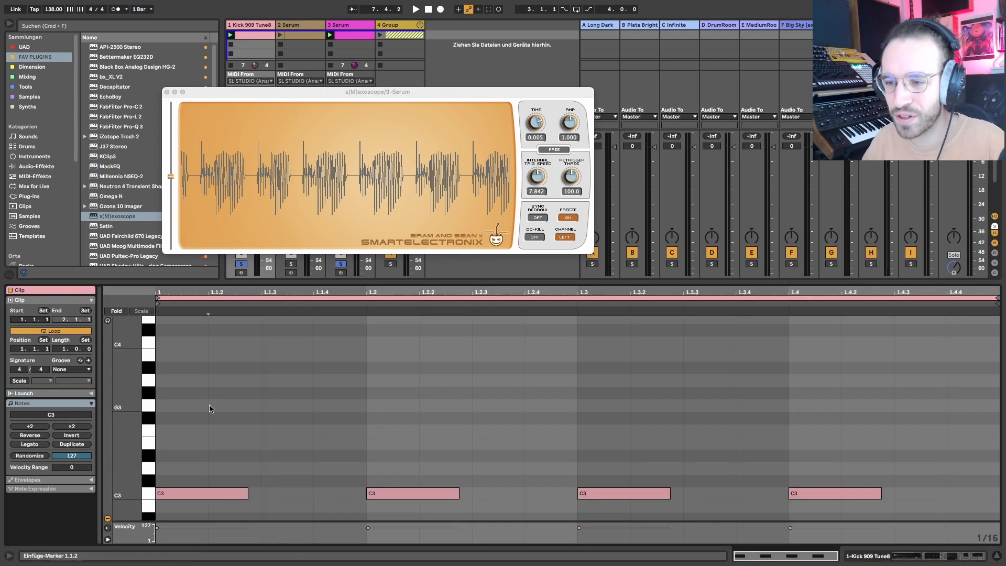
pyautogui.moveTo(208, 404); pyautogui.dragTo(288, 426)
pyautogui.moveTo(336, 371); pyautogui.dragTo(355, 447)
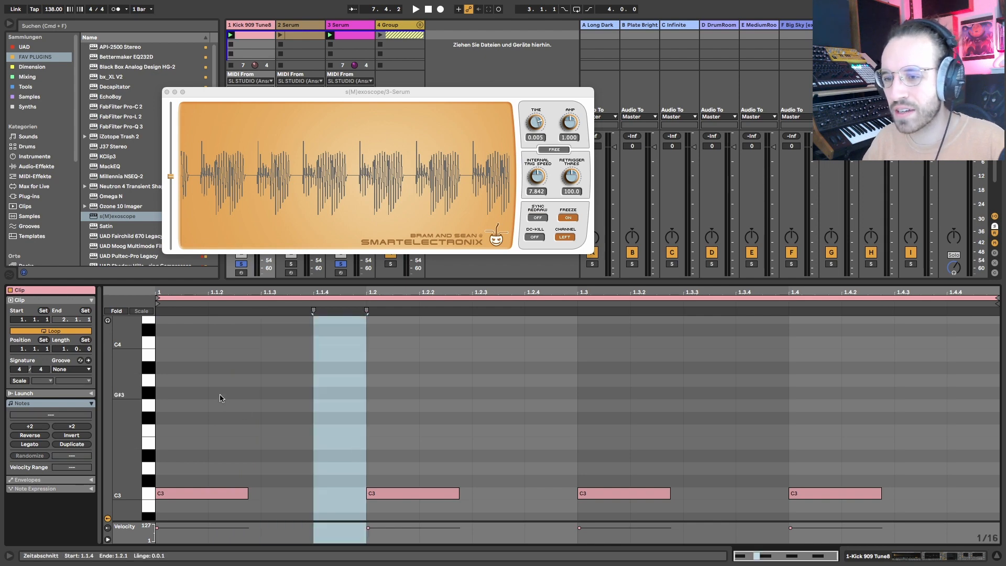
pyautogui.moveTo(221, 398); pyautogui.dragTo(187, 513)
pyautogui.moveTo(247, 458); pyautogui.dragTo(304, 507)
pyautogui.click(336, 474)
pyautogui.moveTo(264, 468); pyautogui.dragTo(308, 518)
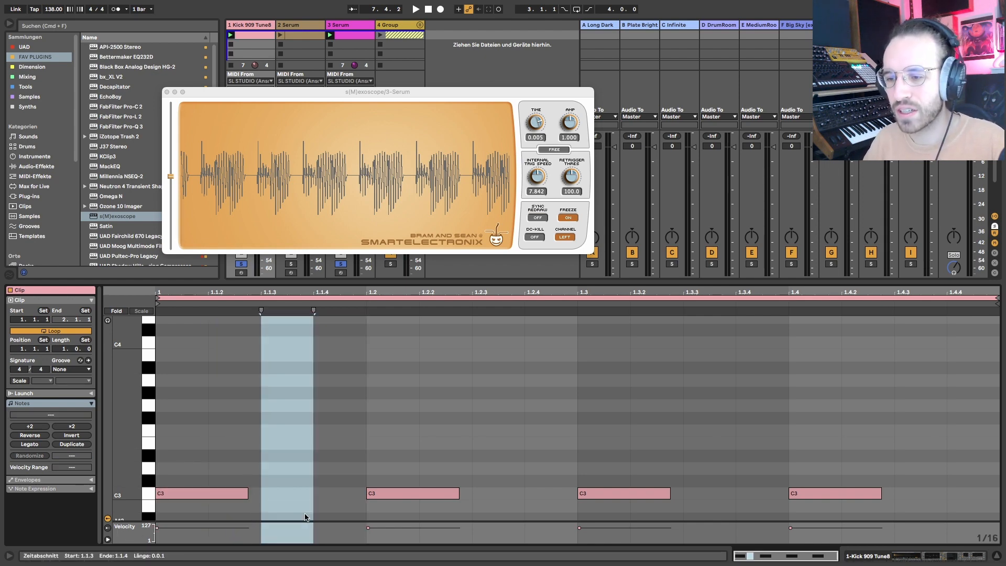
# - Return to the devices of track 3 during playback and delete s(M)exoscope from its chain
pyautogui.hotkey('shift', 'Tab')
pyautogui.click(167, 92)
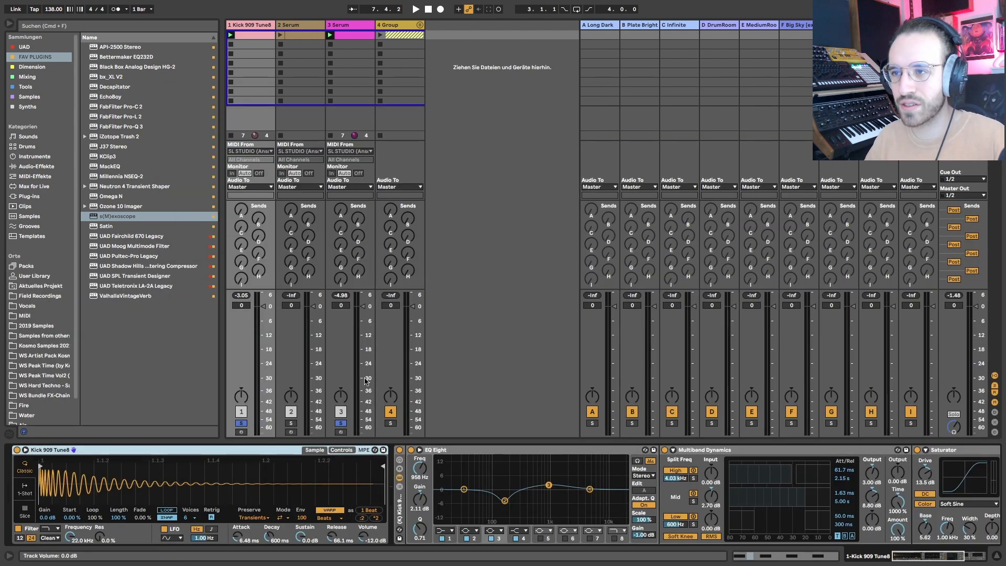
pyautogui.press('space')
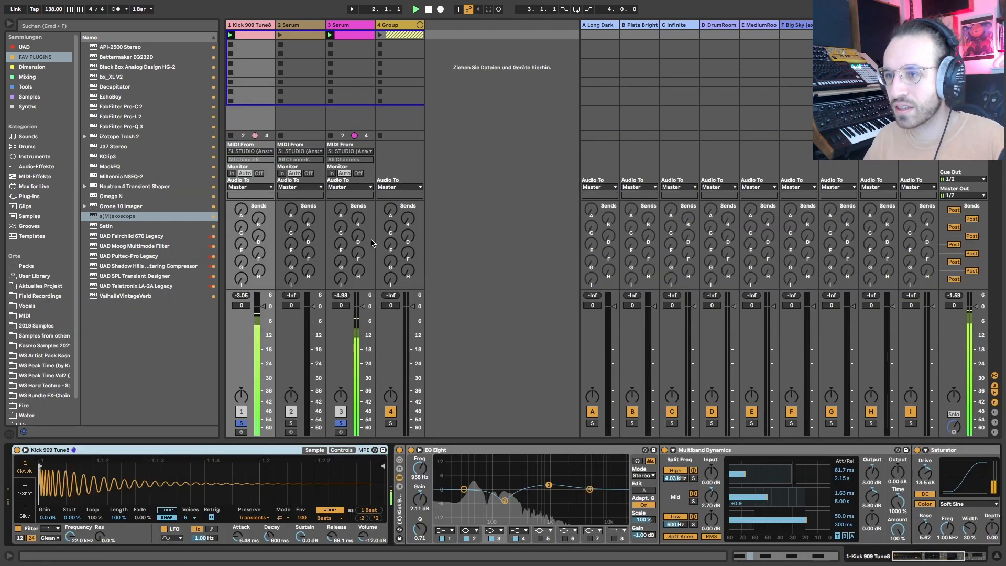
pyautogui.click(358, 30)
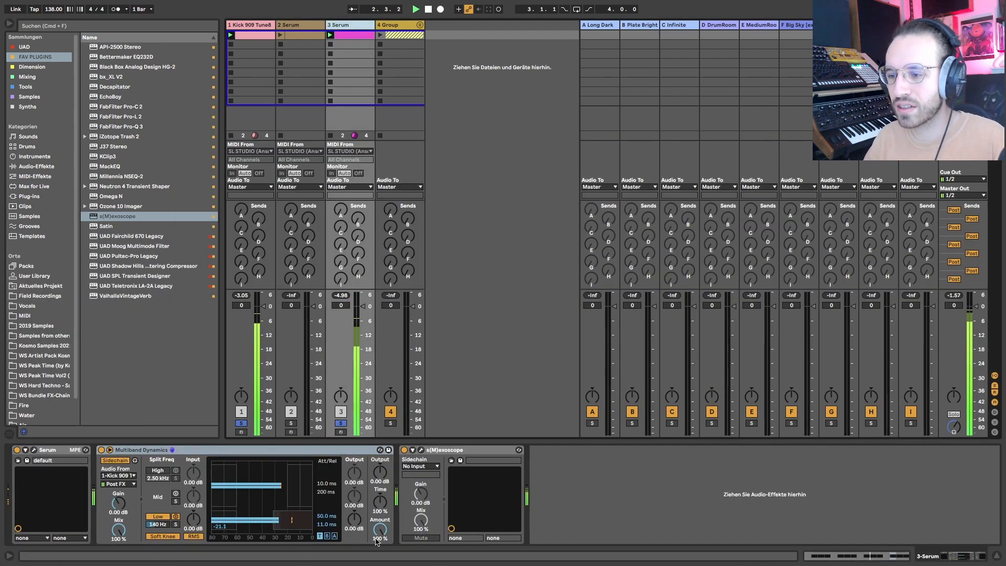
pyautogui.click(449, 450)
pyautogui.press('Delete')
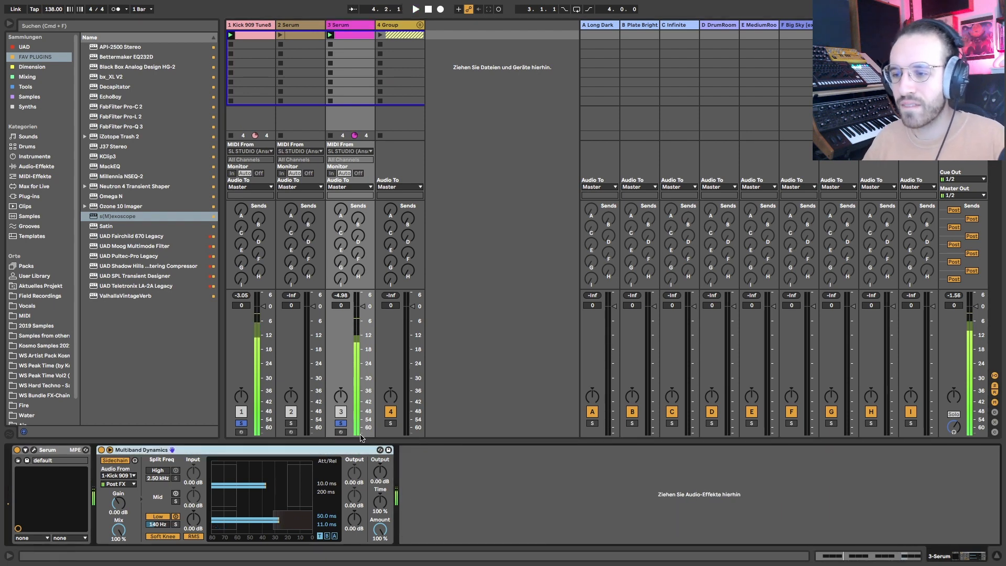
# - Turn off the kick and bass solos and alternate the bass clips of tracks 2 and 3 over the kick to compare them
pyautogui.click(338, 424)
pyautogui.click(381, 35)
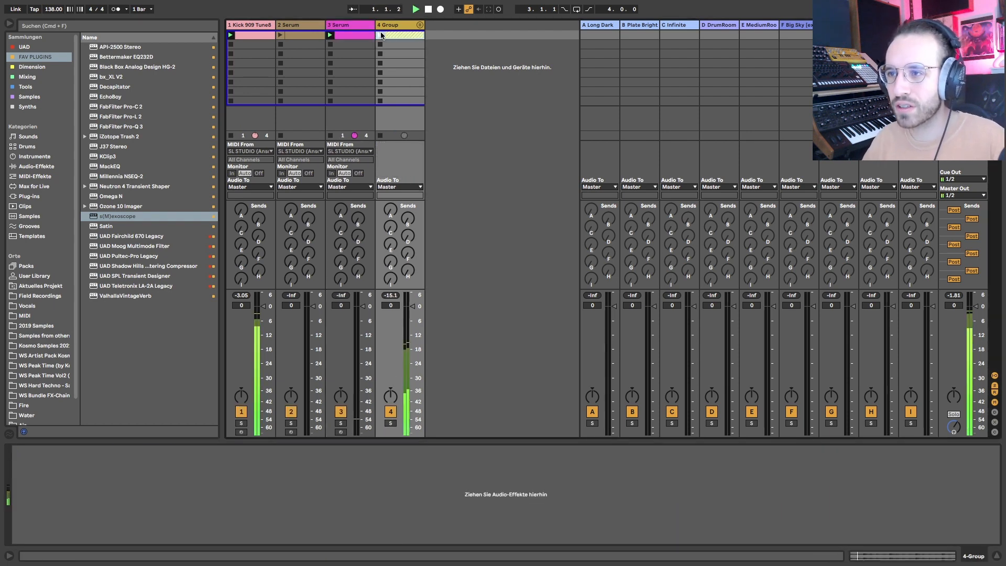
pyautogui.click(332, 46)
pyautogui.click(281, 35)
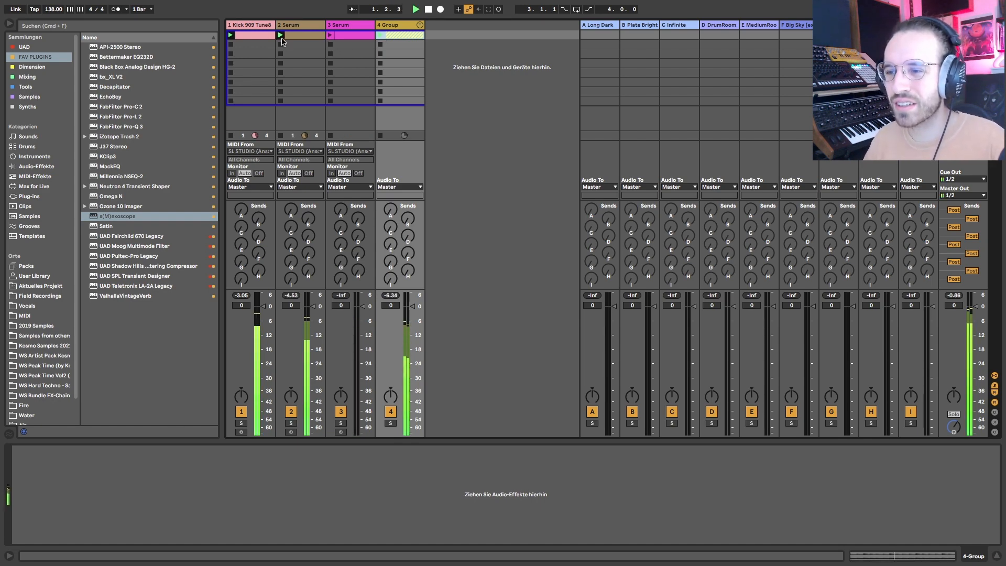
pyautogui.click(332, 34)
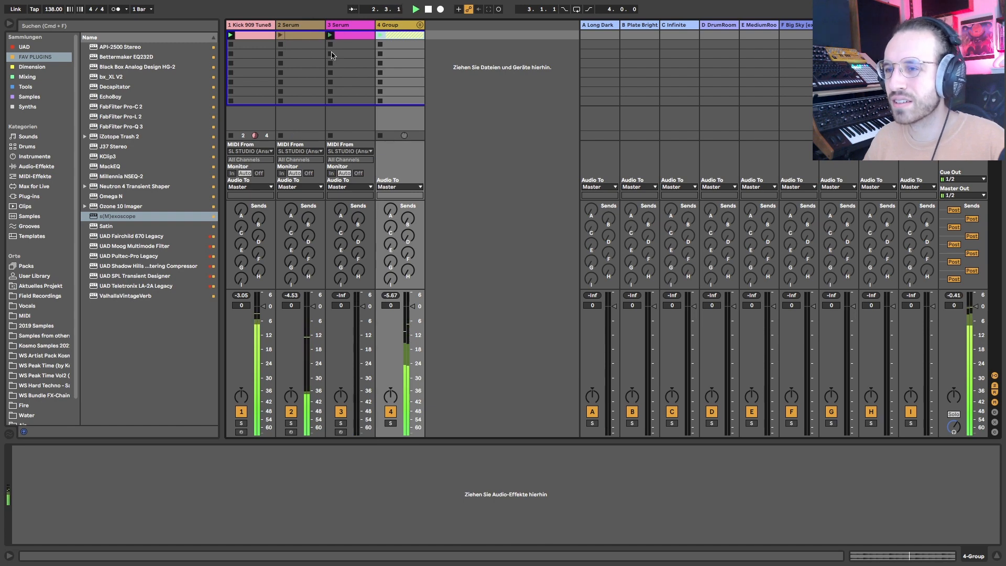
pyautogui.click(280, 35)
pyautogui.click(280, 44)
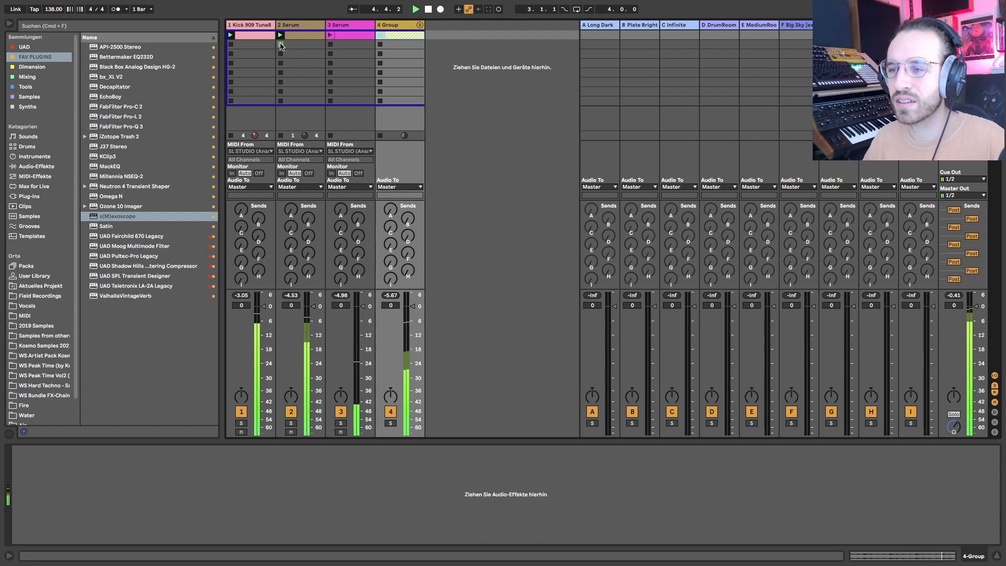
pyautogui.press('space')
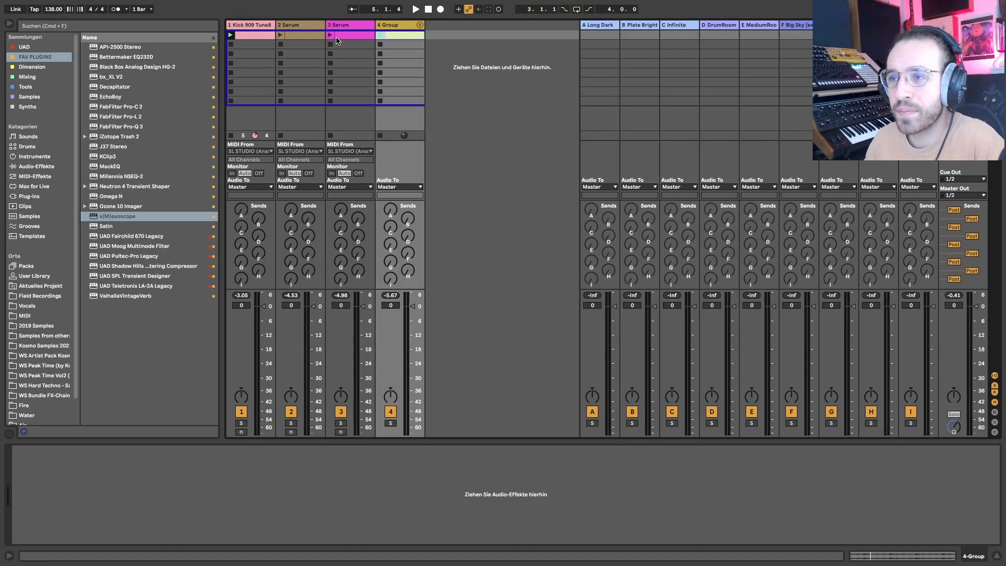
# - Add a Saturator after Multiband Dynamics on the track 3 bass
pyautogui.click(334, 26)
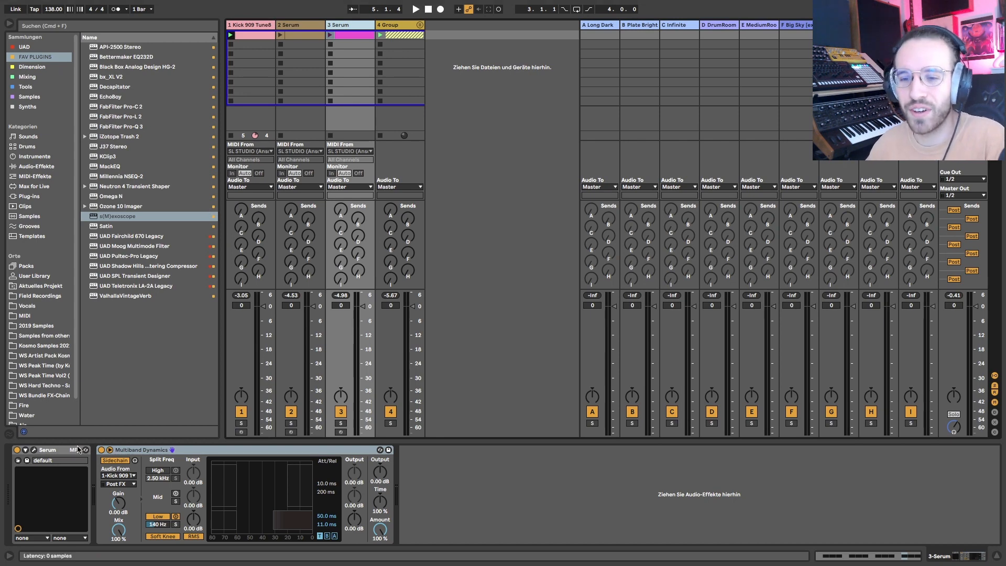
pyautogui.click(37, 166)
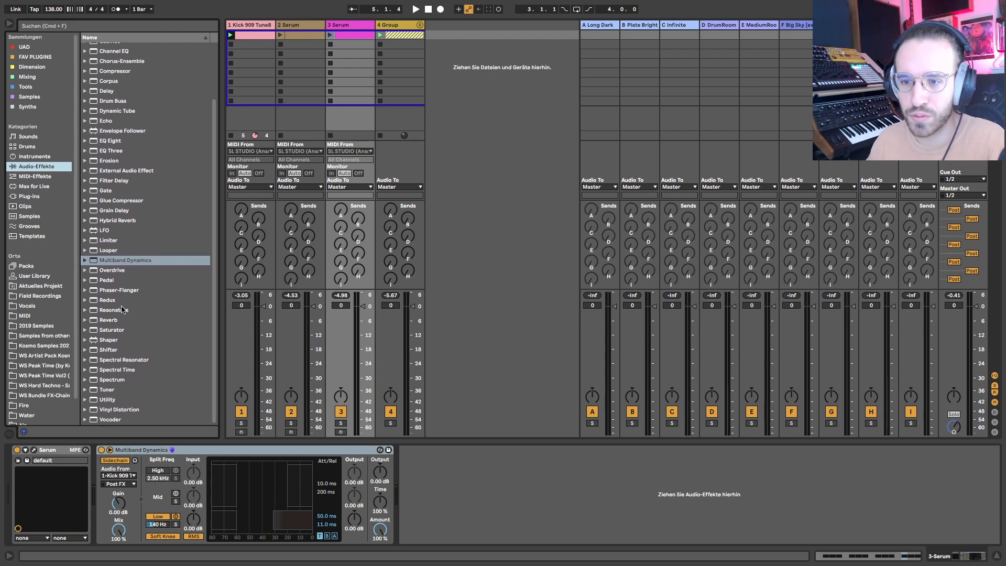
pyautogui.doubleClick(112, 329)
# - Set the Saturator to Medium Curve with 3 dB drive and -3 dB output
pyautogui.click(414, 464)
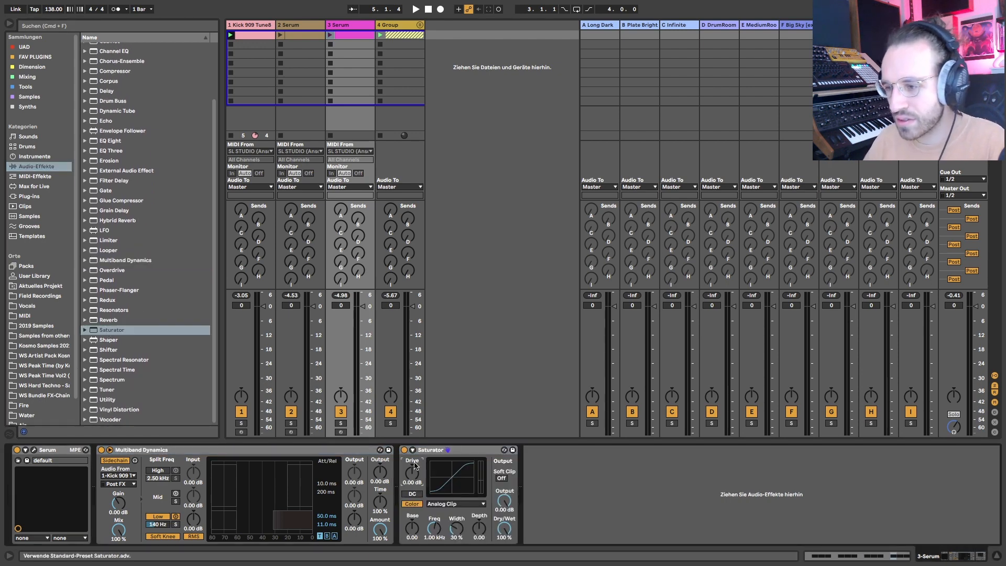
pyautogui.click(440, 503)
pyautogui.click(443, 527)
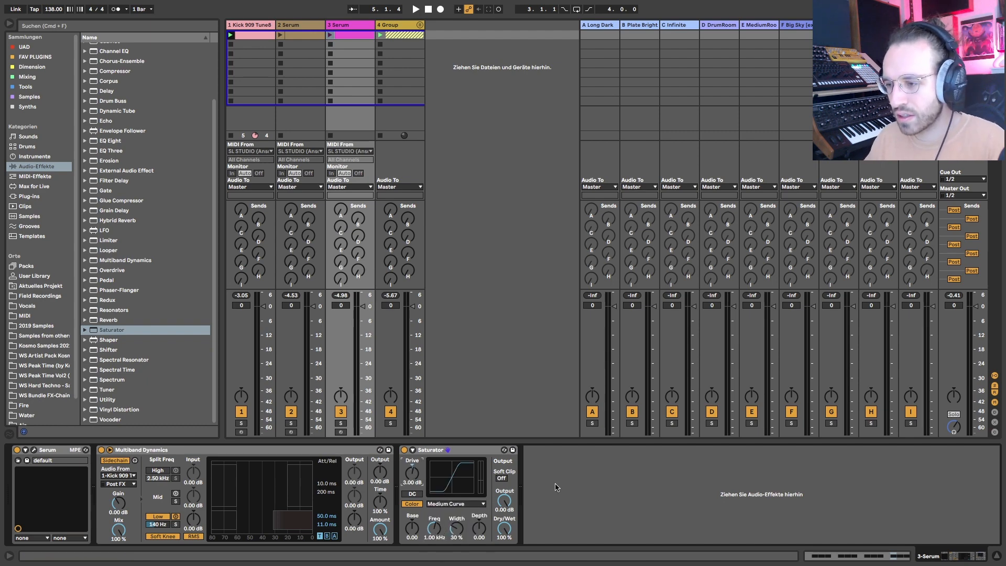
pyautogui.click(507, 493)
pyautogui.write('-3')
pyautogui.press('Return')
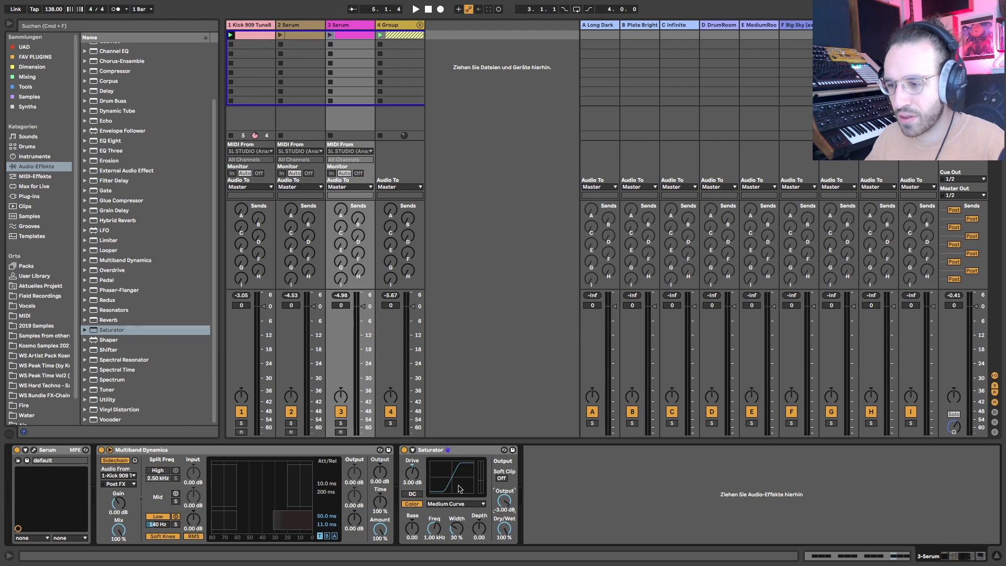
# - Launch and solo the track 3 bass, and raise the Saturator's drive to 6 dB
pyautogui.press('space')
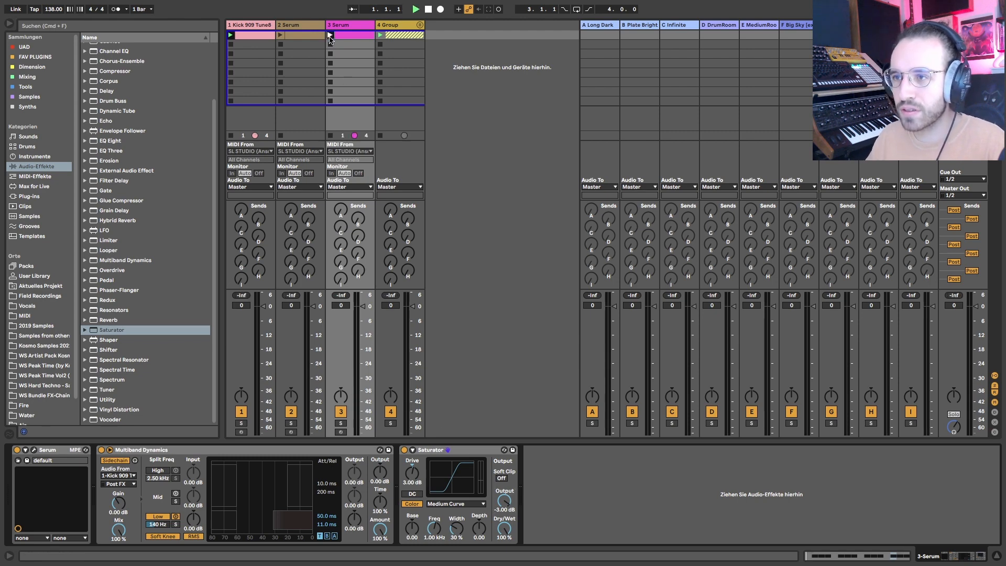
pyautogui.click(340, 423)
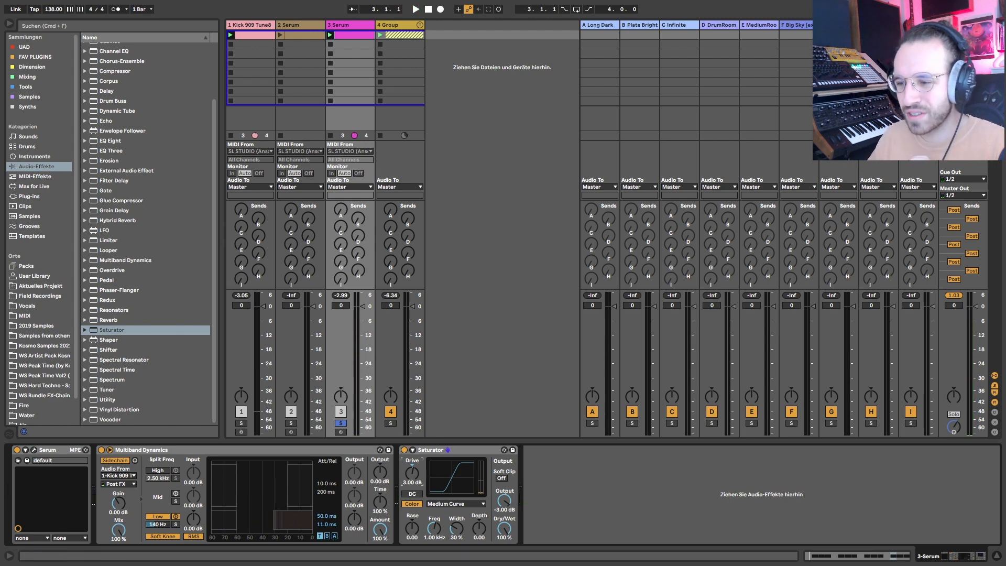
pyautogui.moveTo(410, 473); pyautogui.dragTo(410, 471)
pyautogui.press('space')
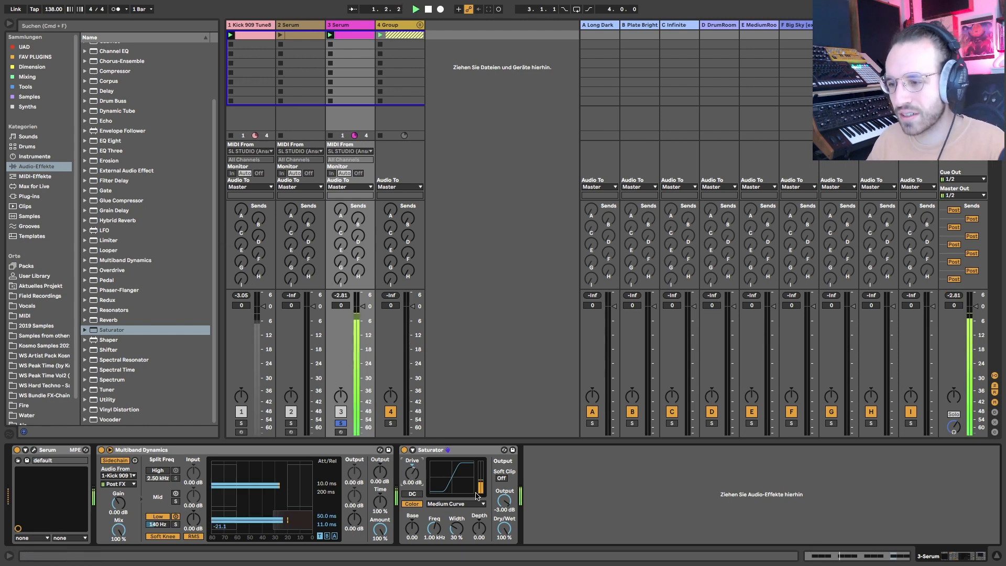
# - Lower the Saturator's output to -6 dB and compare the bass with the Saturator bypassed and active
pyautogui.click(506, 501)
pyautogui.moveTo(507, 501); pyautogui.dragTo(506, 504)
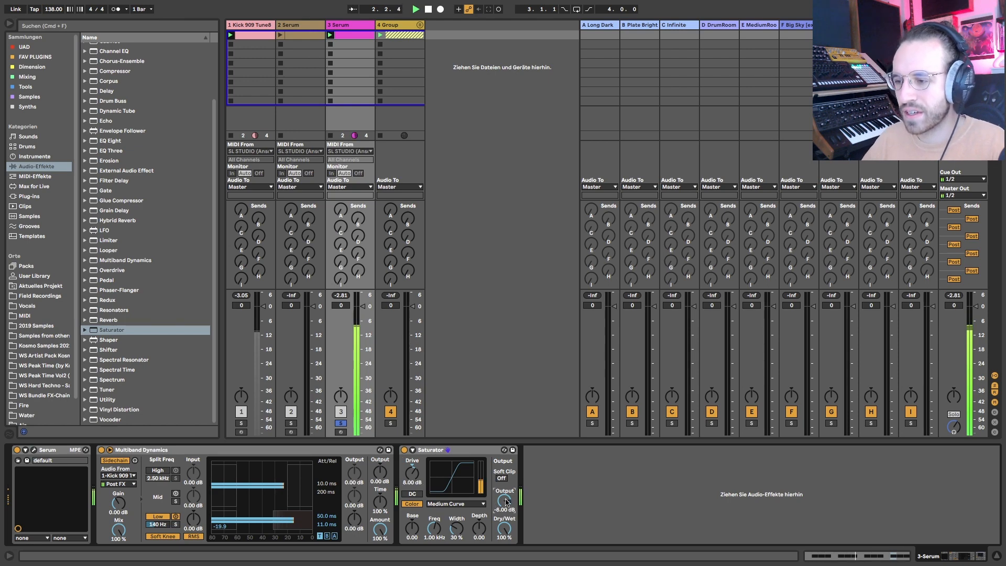
pyautogui.click(404, 449)
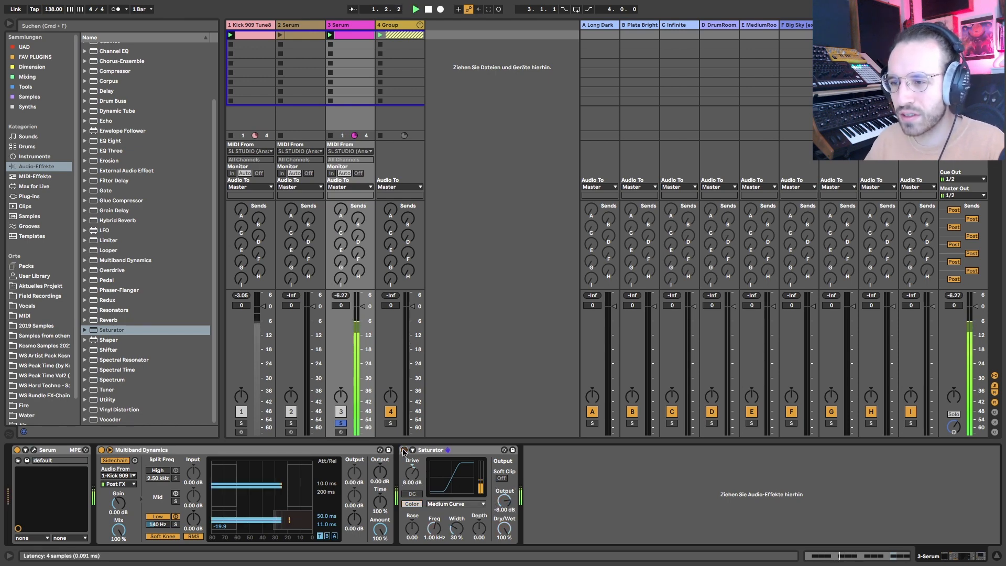
pyautogui.click(404, 449)
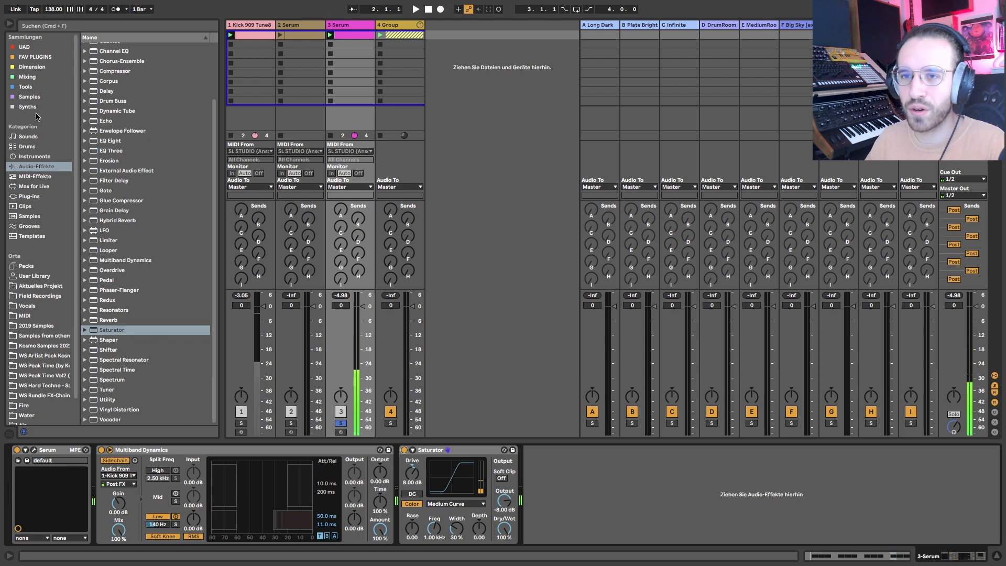
# - Add s(M)exoscope after the Saturator on track 3 and compare the bass waveform with the Saturator bypassed and active
pyautogui.click(41, 58)
pyautogui.doubleClick(158, 216)
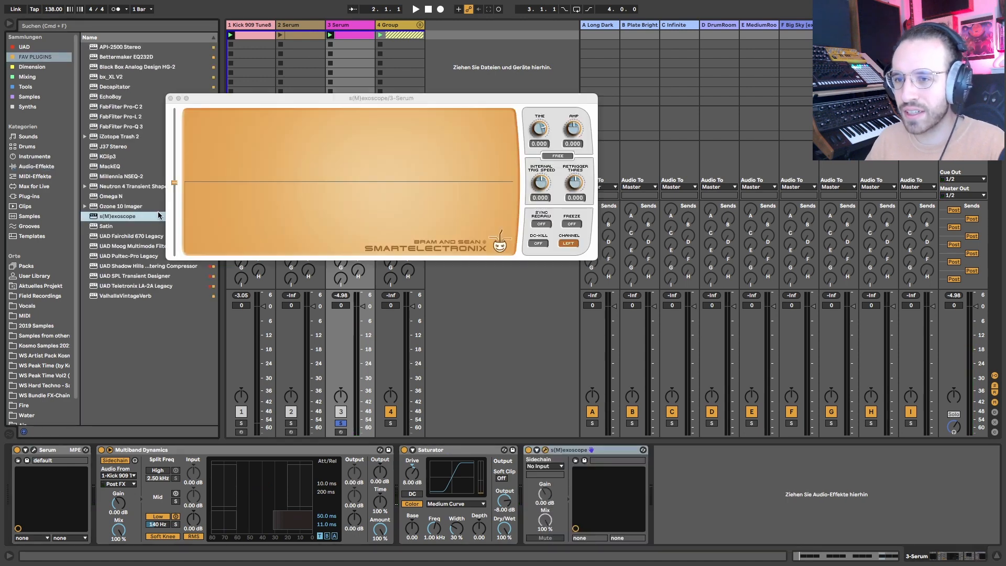
pyautogui.press('space')
pyautogui.click(404, 449)
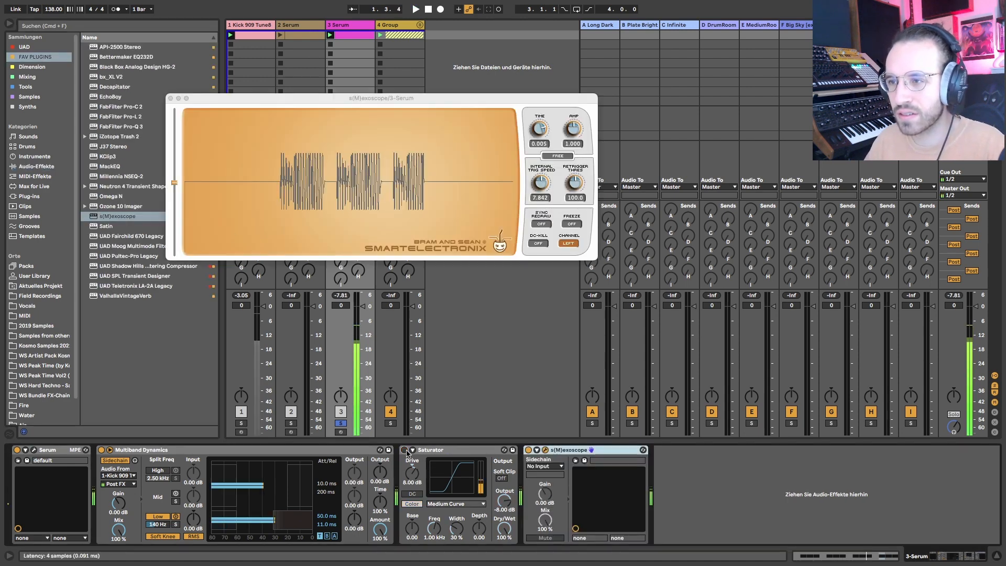
pyautogui.click(405, 450)
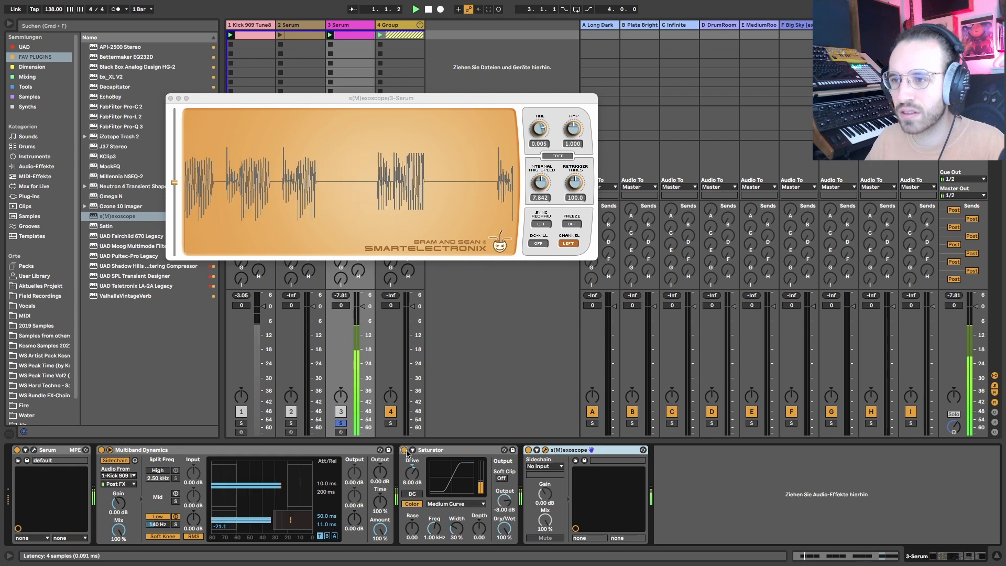
pyautogui.press('space')
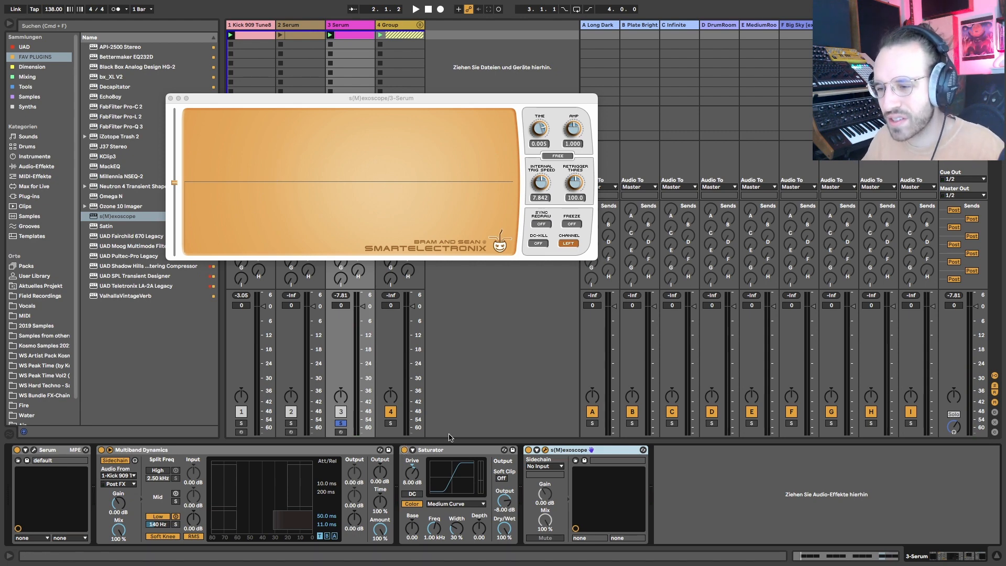
# - Solo the kick together with the bass and compare the pair with the Saturator bypassed and active
pyautogui.press('space')
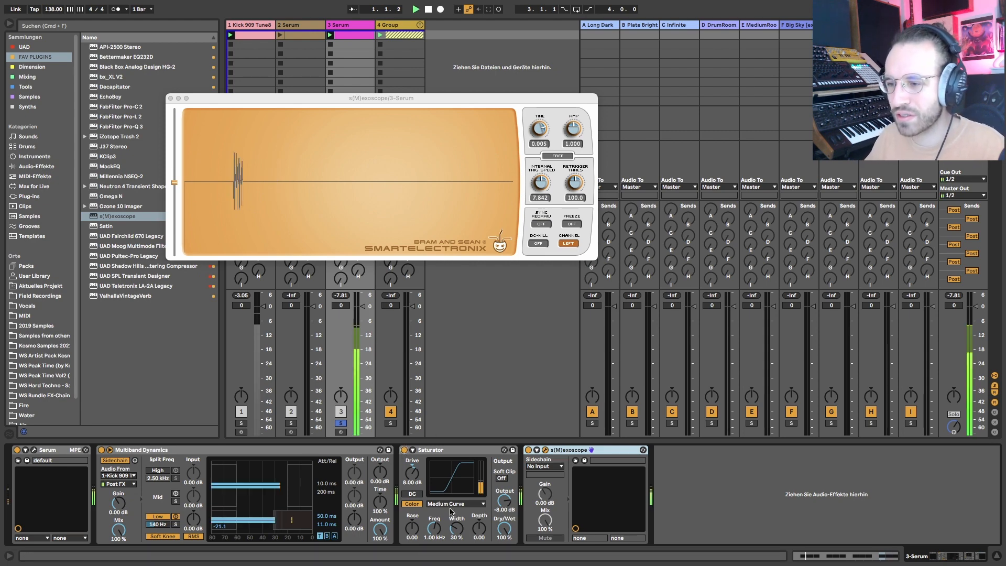
pyautogui.click(241, 423)
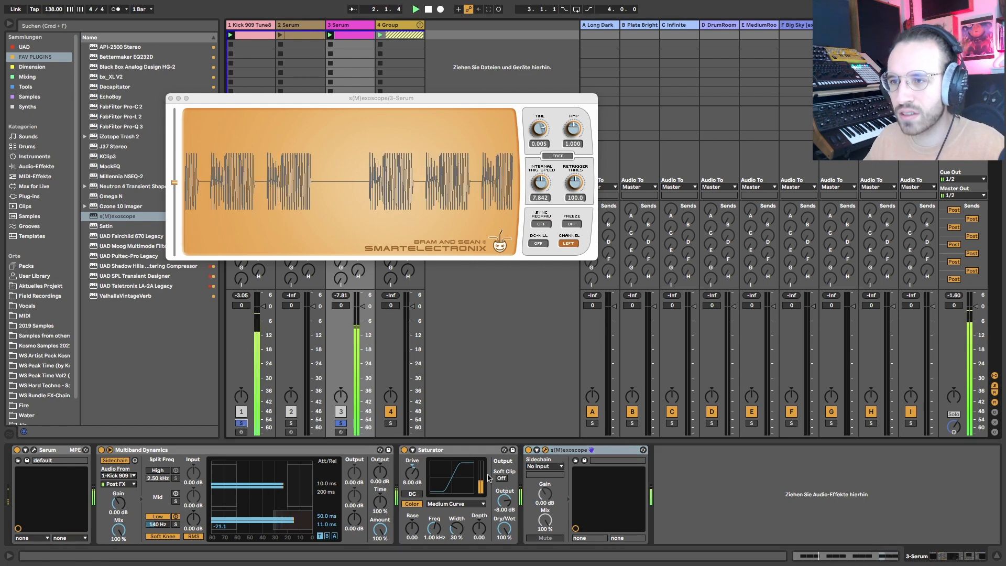
pyautogui.press('space')
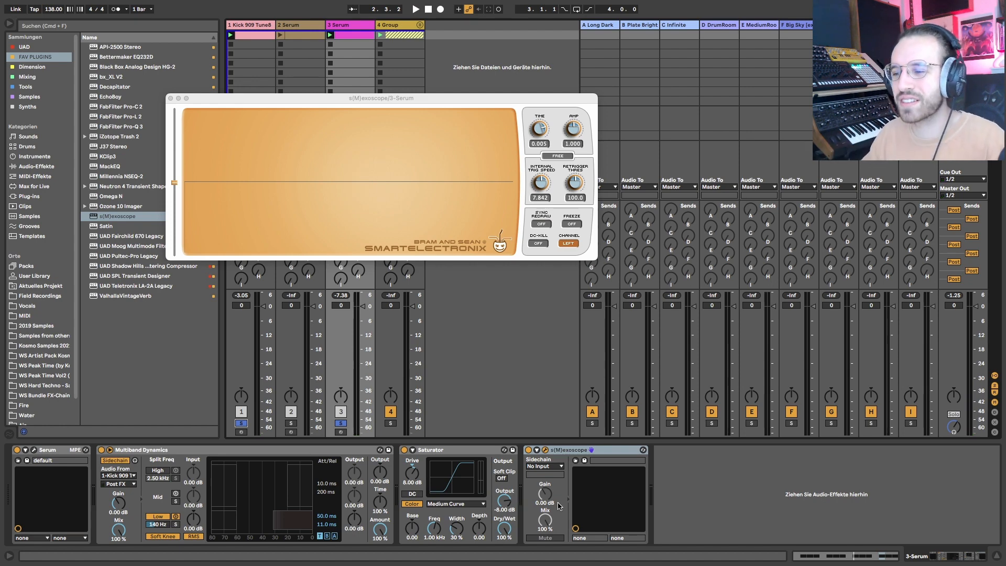
pyautogui.moveTo(502, 531)
pyautogui.mouseDown()
pyautogui.moveTo(502, 556)
pyautogui.moveTo(504, 522)
pyautogui.moveTo(504, 535)
pyautogui.mouseUp()
pyautogui.press('space')
pyautogui.click(402, 450)
pyautogui.click(403, 450)
pyautogui.press('space')
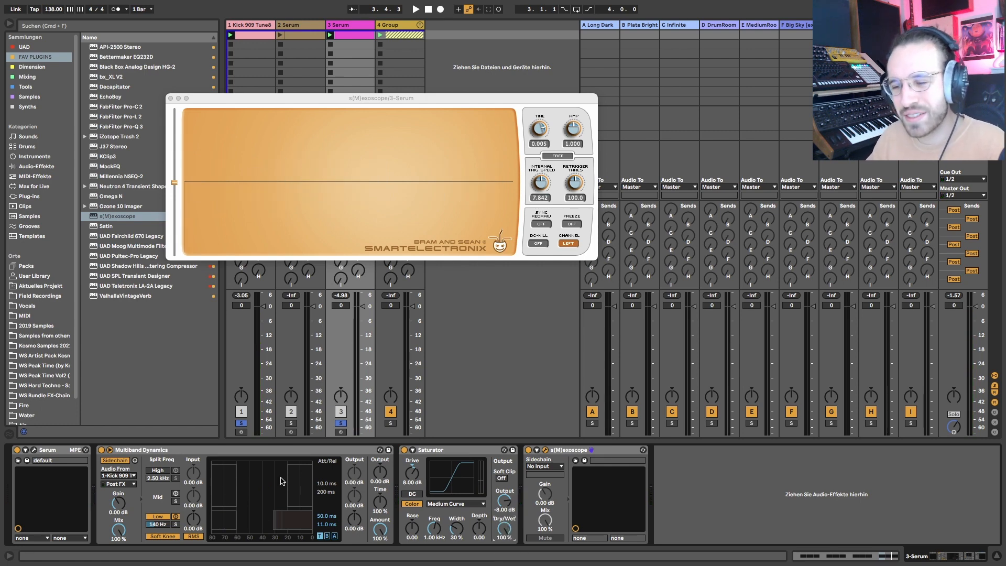
# - Set the Saturator's color Base to -10.3 and Depth to -10.7 while the kick and bass play
pyautogui.press('space')
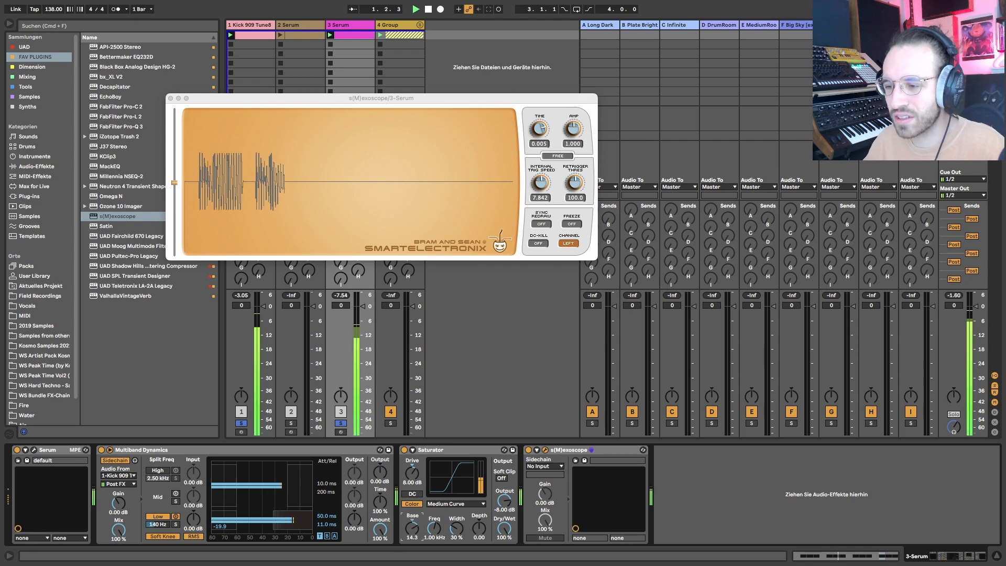
pyautogui.moveTo(413, 527); pyautogui.dragTo(412, 539)
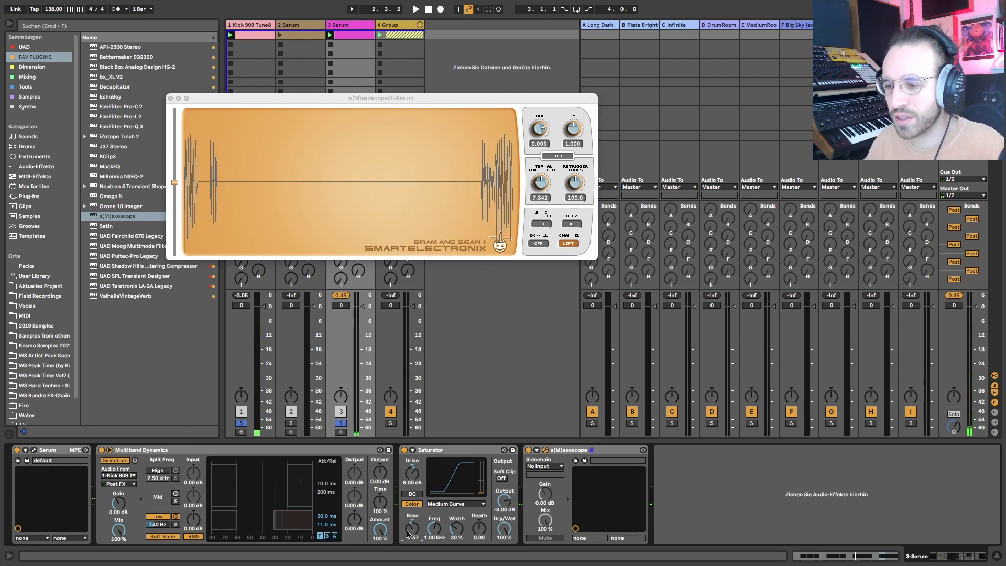
pyautogui.press('space')
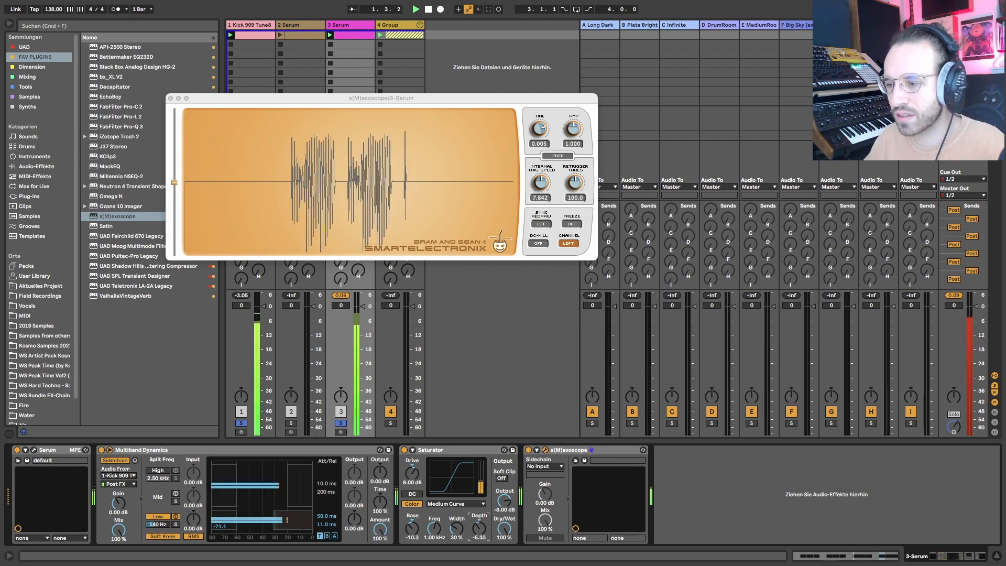
pyautogui.moveTo(486, 530); pyautogui.dragTo(485, 539)
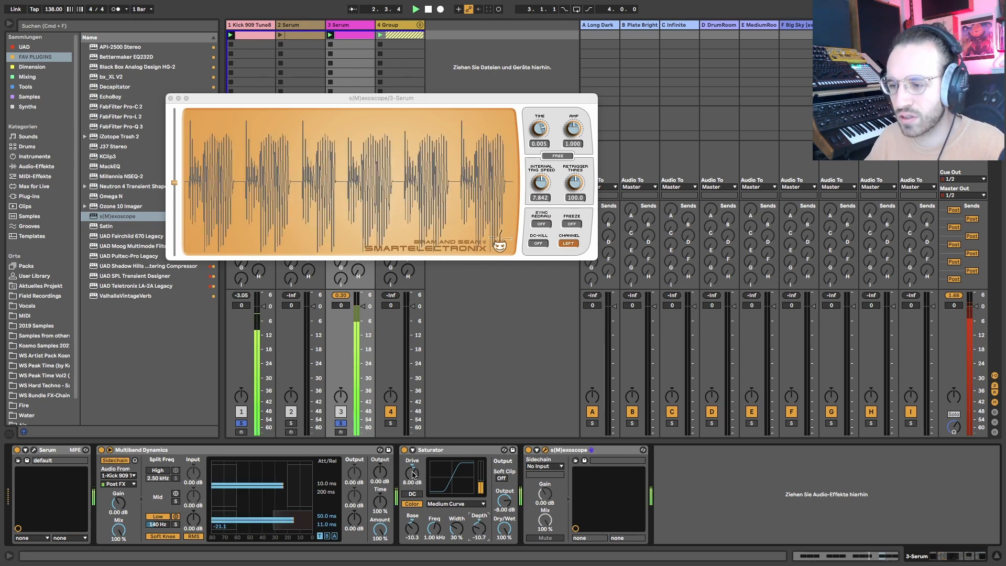
# - Try the Saturator's Hard Curve on the playing bass, and switch back to Medium Curve
pyautogui.click(453, 503)
pyautogui.click(441, 536)
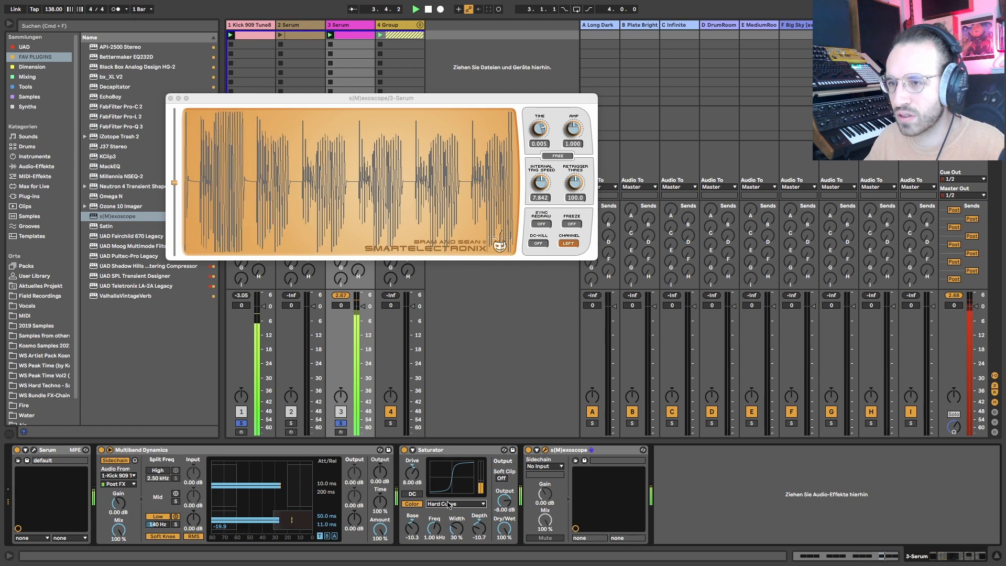
pyautogui.click(449, 503)
pyautogui.click(445, 528)
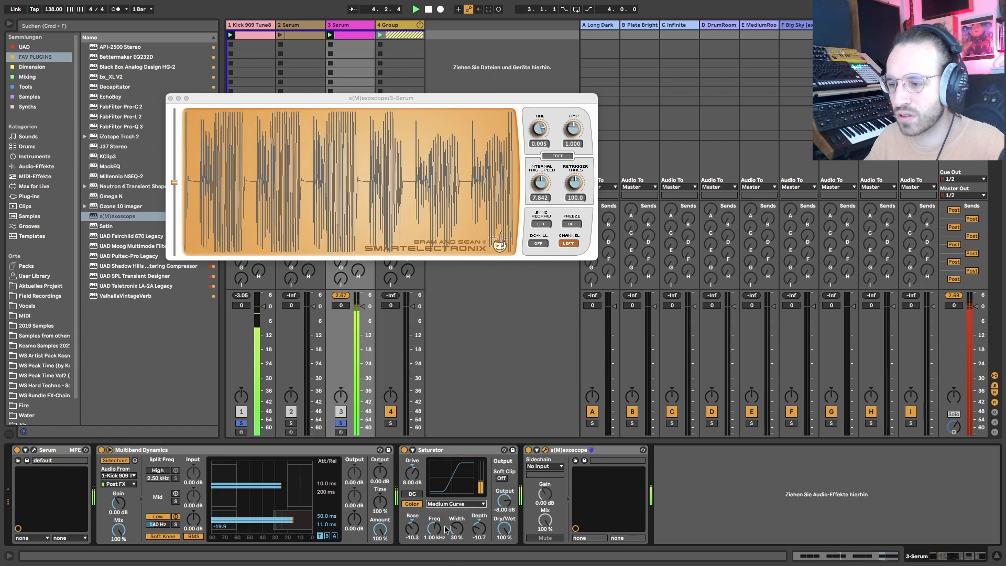
# - Turn on the Saturator's Soft Clip, with its output at -1 dB and its dry/wet at 27.8%
pyautogui.click(501, 478)
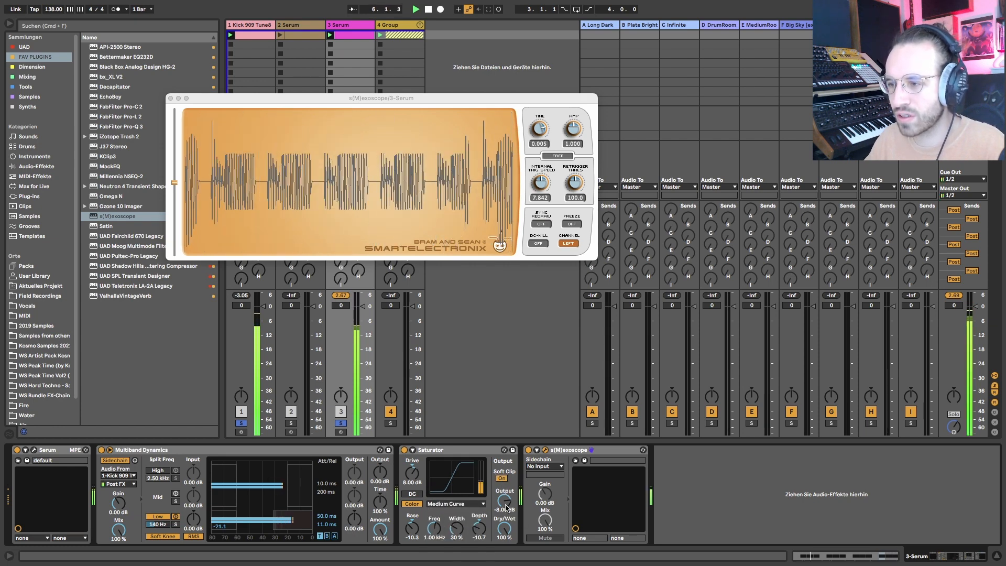
pyautogui.doubleClick(504, 502)
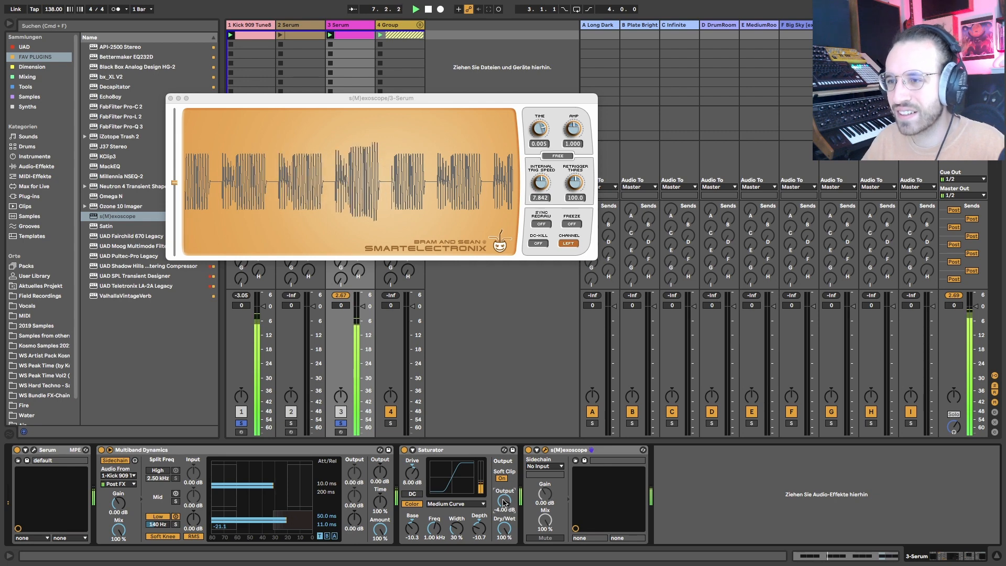
pyautogui.moveTo(504, 501); pyautogui.dragTo(504, 550)
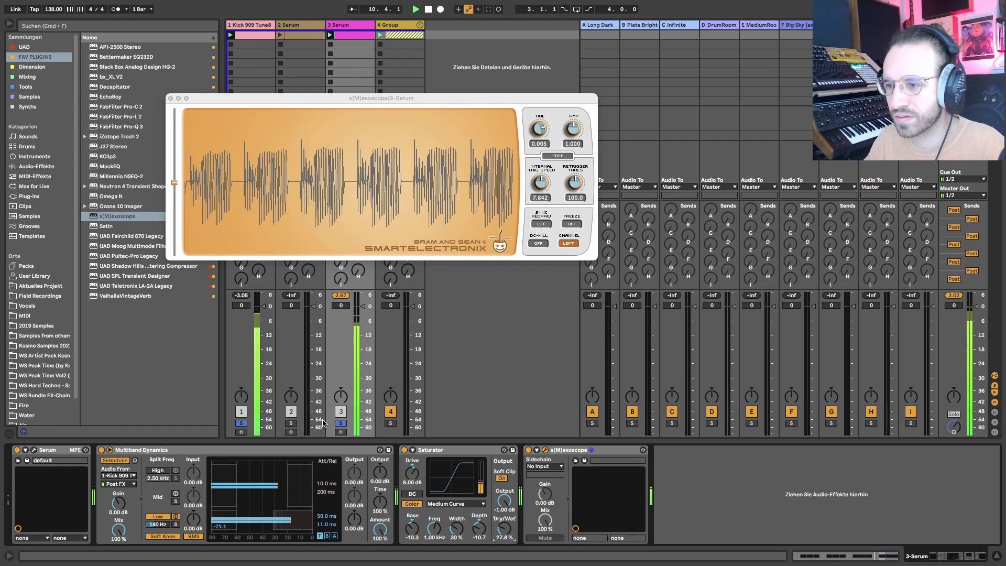
# - Clear the kick and bass solos and compare the full mix with the Saturator bypassed and active
pyautogui.click(340, 422)
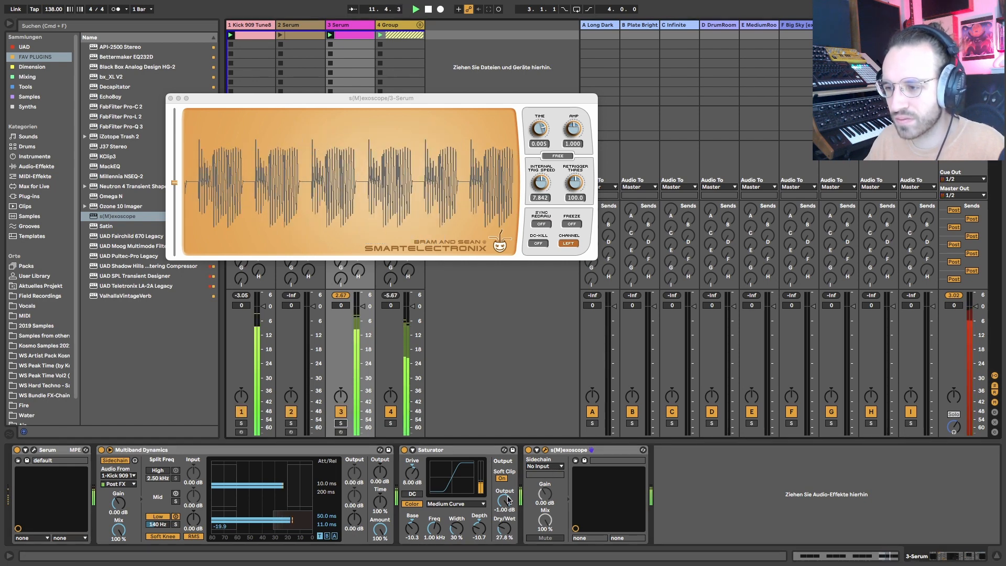
pyautogui.click(405, 450)
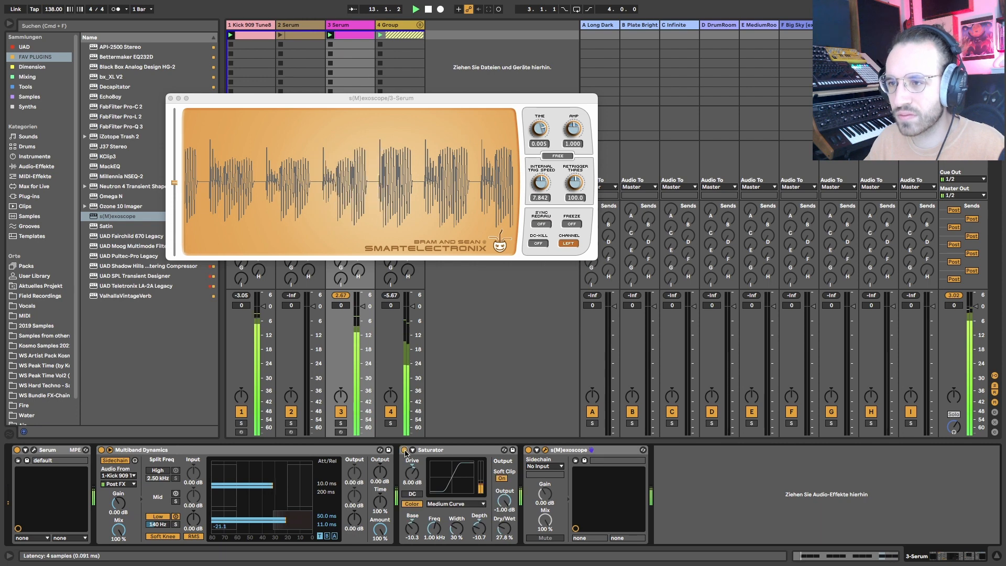
pyautogui.press('space')
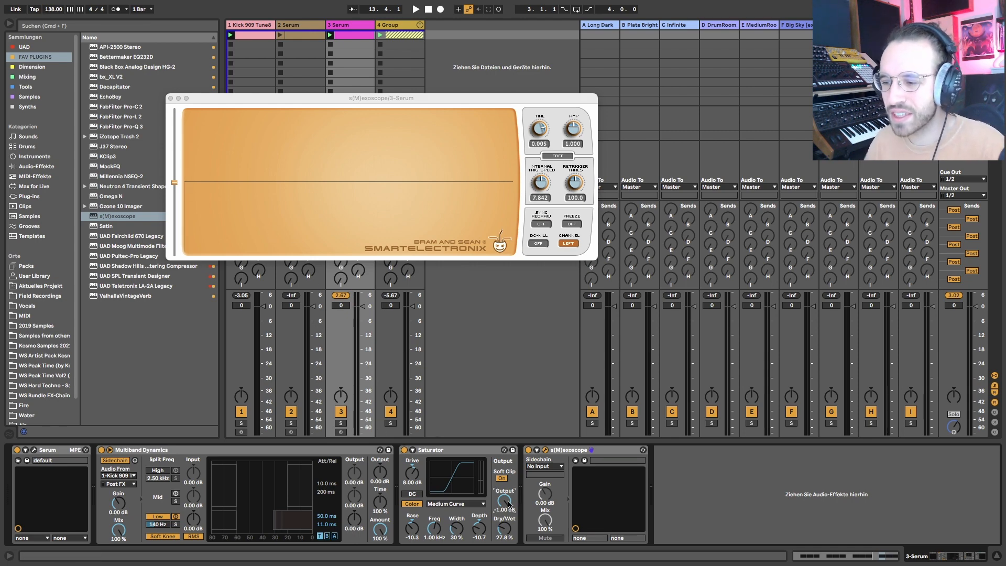
# - Lower the Saturator's output to -4 dB during playback and compare the mix with it bypassed and active
pyautogui.press('space')
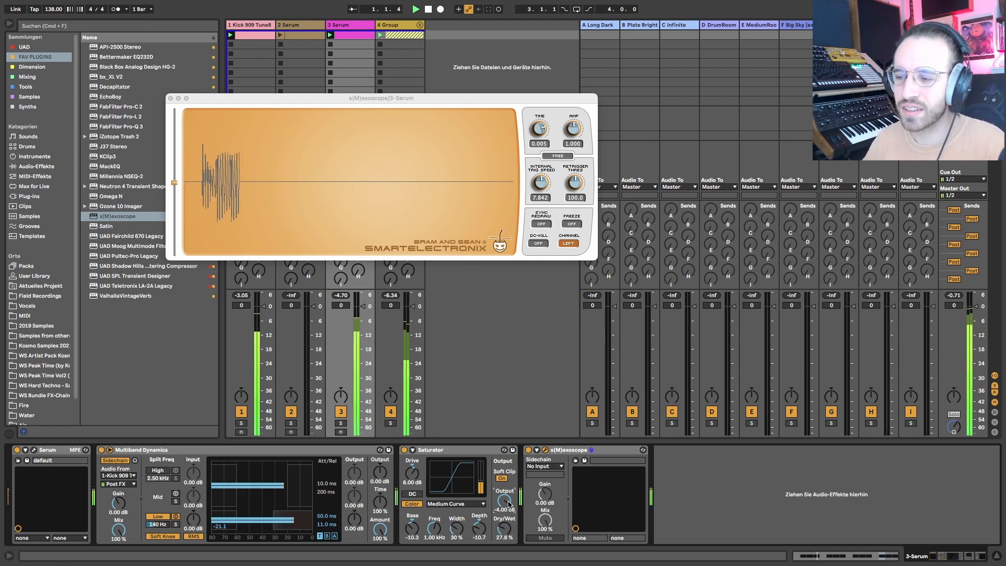
pyautogui.click(404, 449)
pyautogui.click(403, 450)
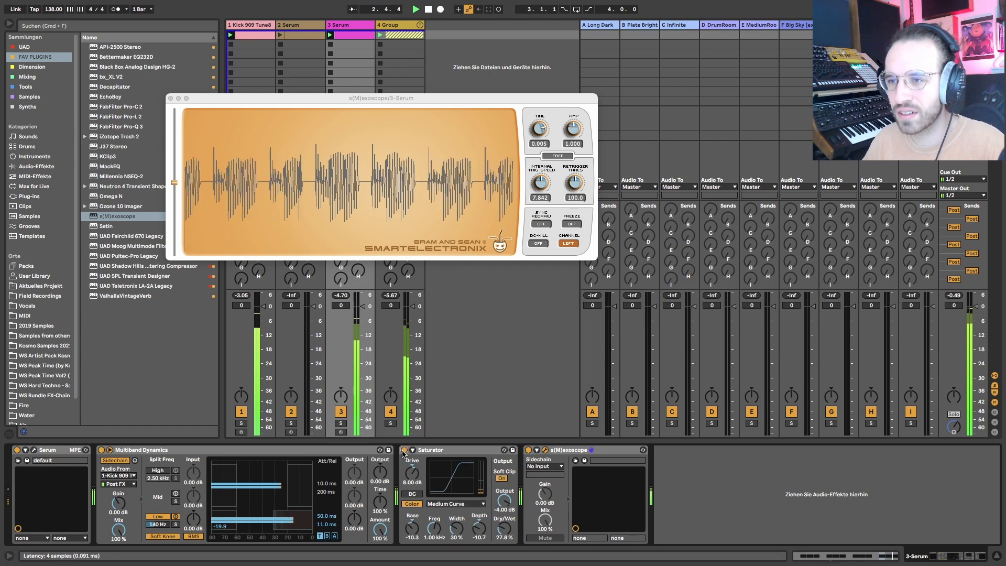
# - Reduce the Saturator's dry/wet to 13.3% and check the mix with the device off and on
pyautogui.moveTo(504, 529); pyautogui.dragTo(504, 545)
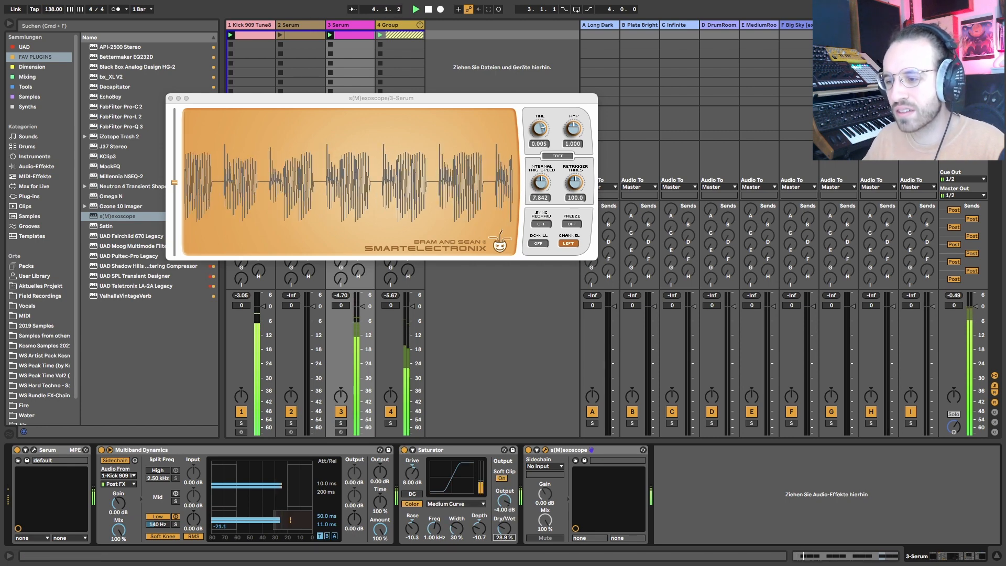
pyautogui.click(404, 449)
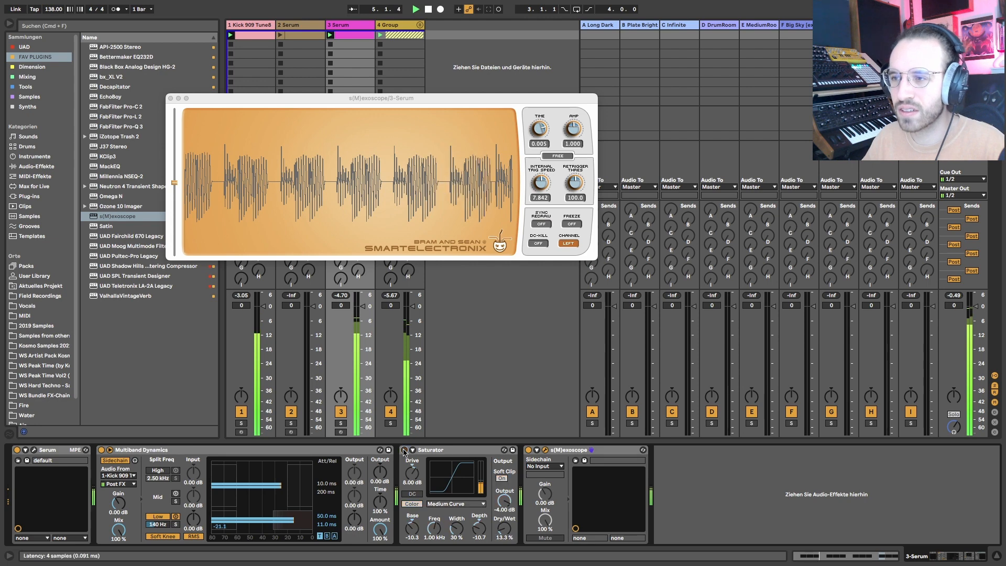
pyautogui.click(404, 450)
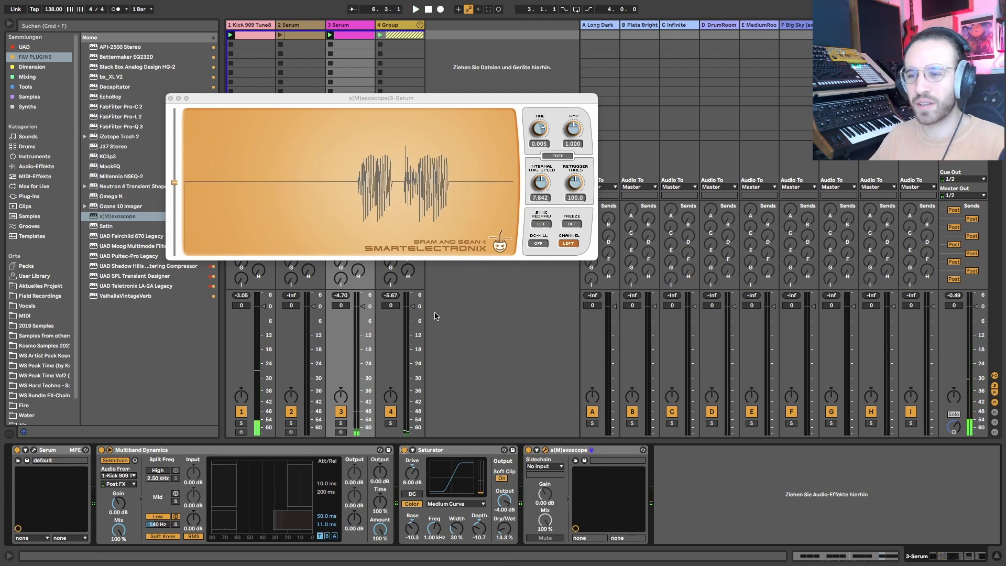
# - Close the s(M)exoscope window and remove the plug-in from track 3
pyautogui.click(171, 99)
pyautogui.click(570, 451)
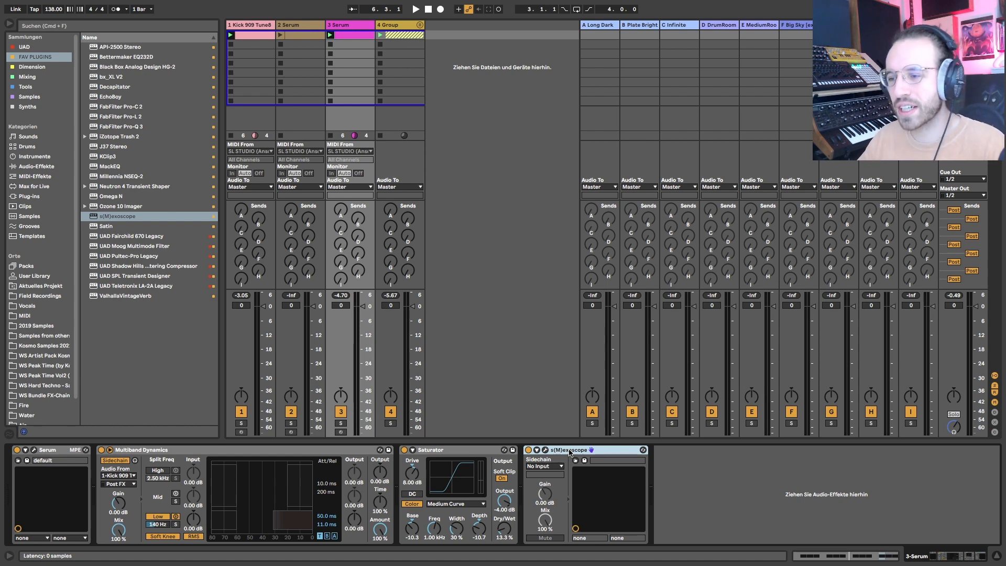
pyautogui.press('Delete')
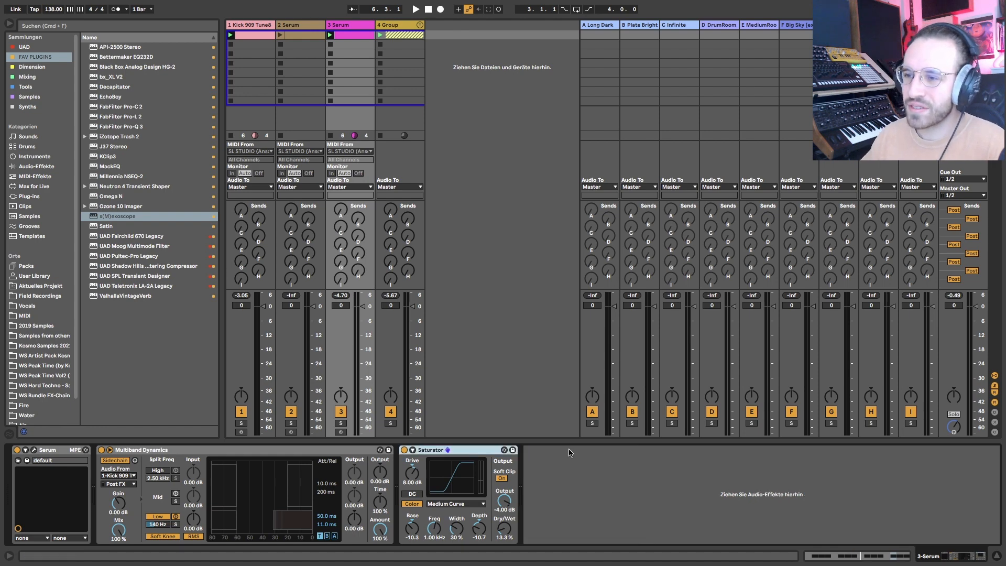
# - Add an Echo after the Saturator on track 3 and group it into an Audio Effect Rack
pyautogui.click(37, 166)
pyautogui.doubleClick(106, 121)
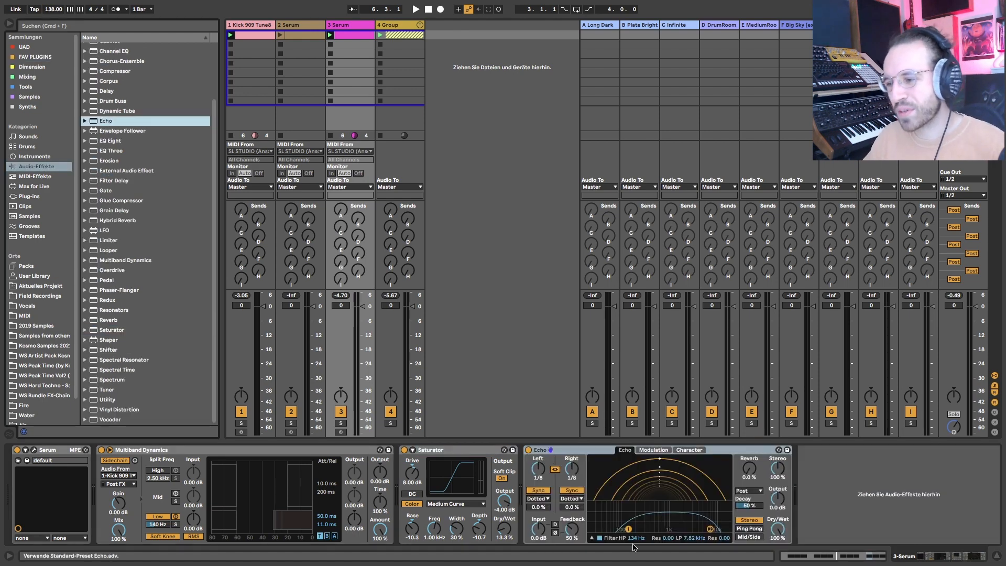
pyautogui.click(557, 451)
pyautogui.press('super+g')
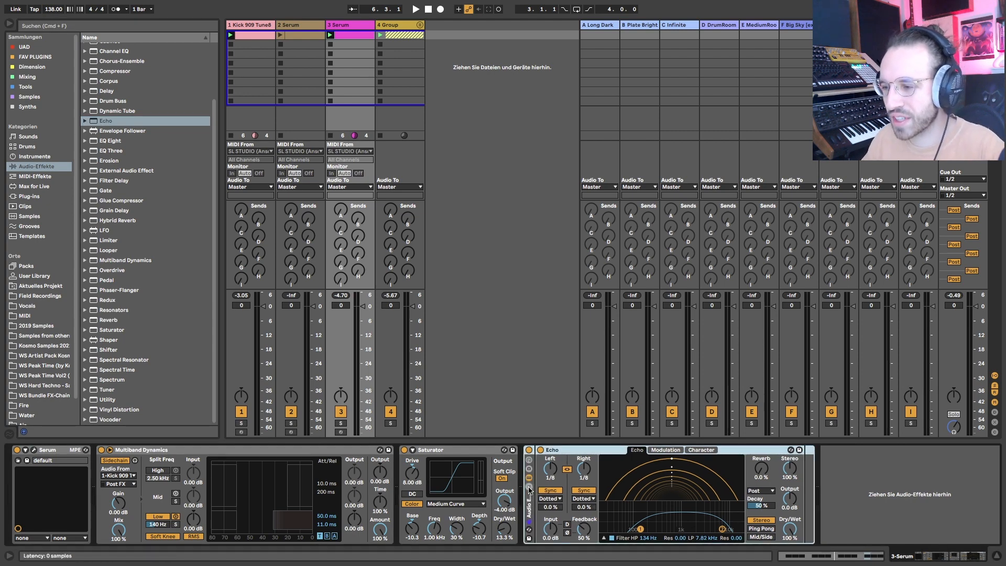
# - Show the rack's chain list and create a second, empty chain below the Echo chain
pyautogui.click(529, 486)
pyautogui.rightClick(552, 499)
pyautogui.click(563, 503)
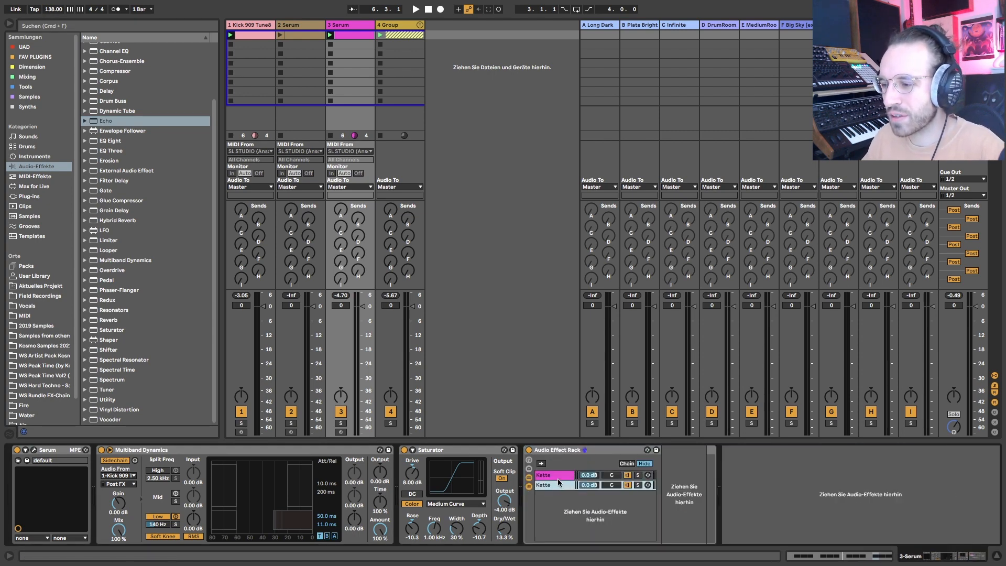
# - In the Echo chain, set Echo's high-pass filter to 445 Hz, low-pass to 13.5 kHz and feedback to 11%
pyautogui.click(558, 482)
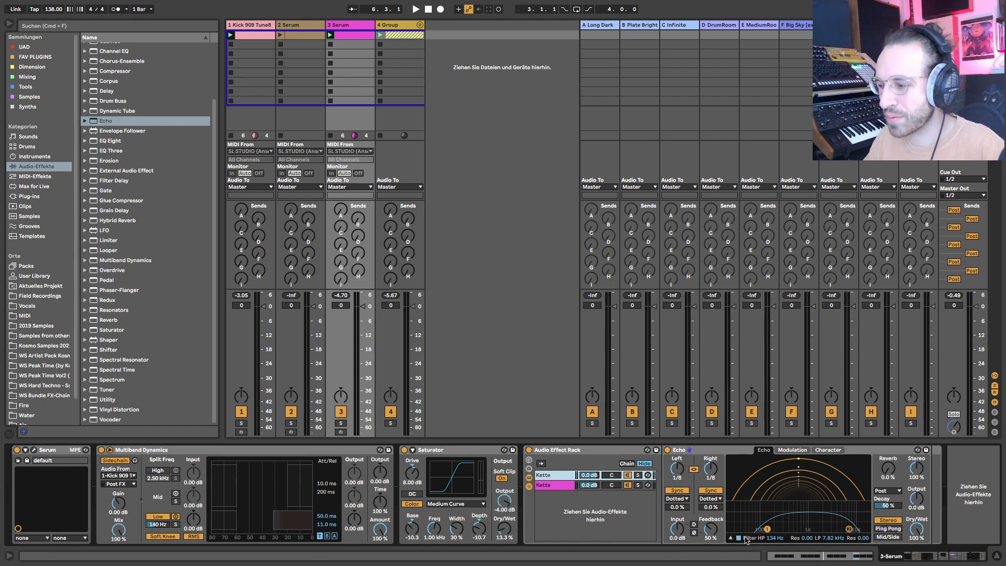
pyautogui.moveTo(767, 530); pyautogui.dragTo(860, 531)
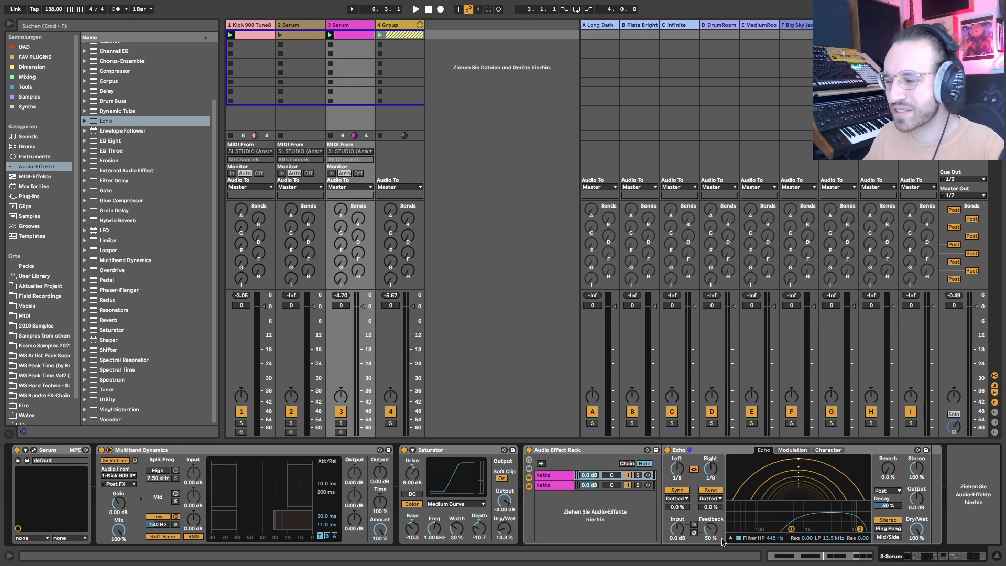
pyautogui.moveTo(705, 523); pyautogui.dragTo(704, 555)
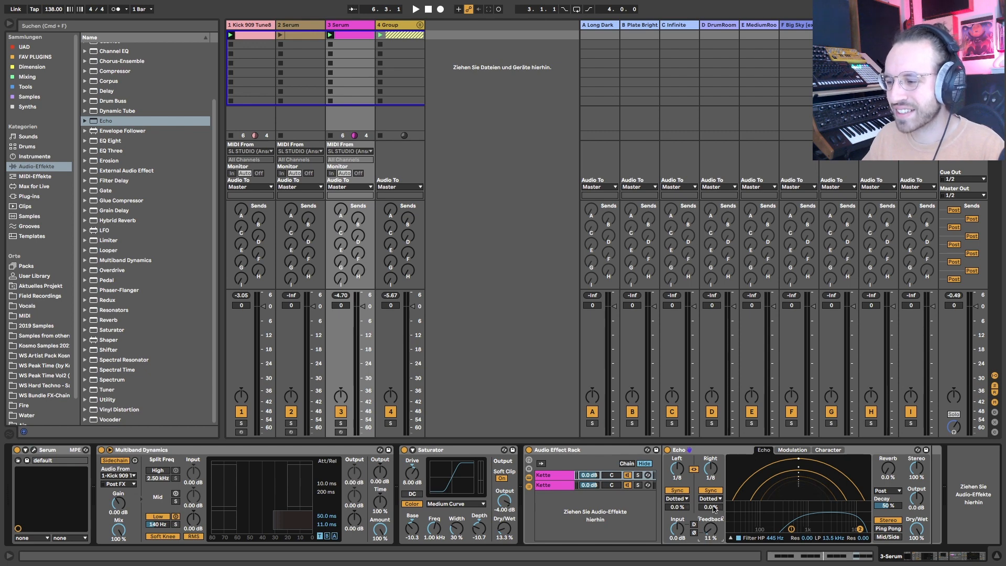
# - Offset Echo's left time by 0.7% and right time by 1.3%, and lower the Echo chain's volume to -15 dB
pyautogui.click(677, 507)
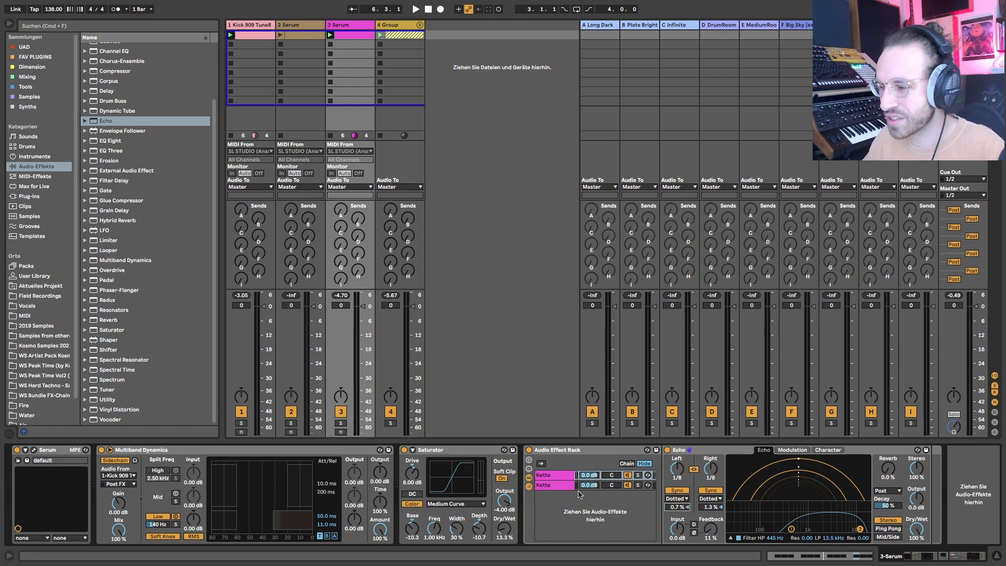
pyautogui.moveTo(588, 475); pyautogui.dragTo(588, 498)
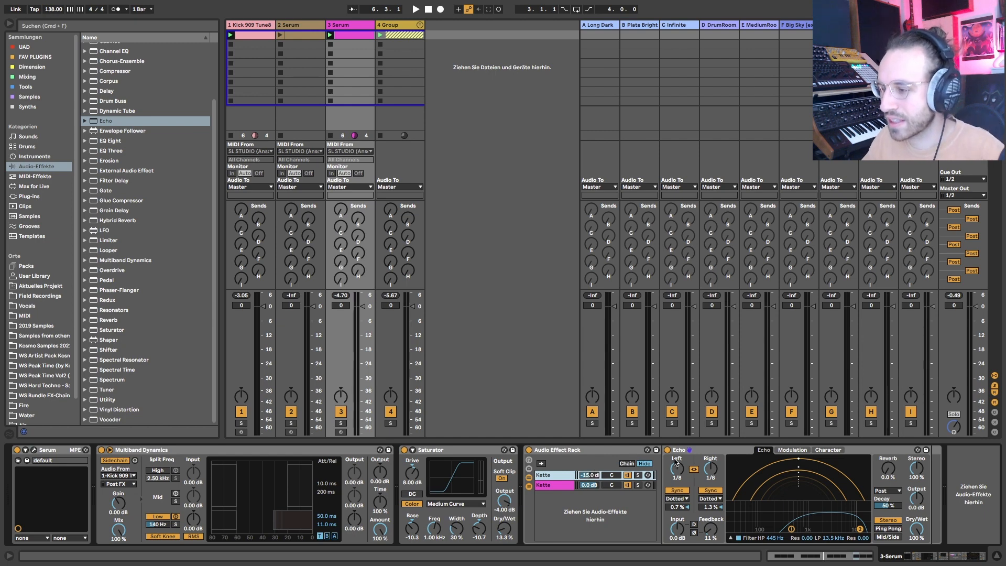
# - Solo track 3 and play it to audition the bass with the parallel Echo
pyautogui.click(678, 500)
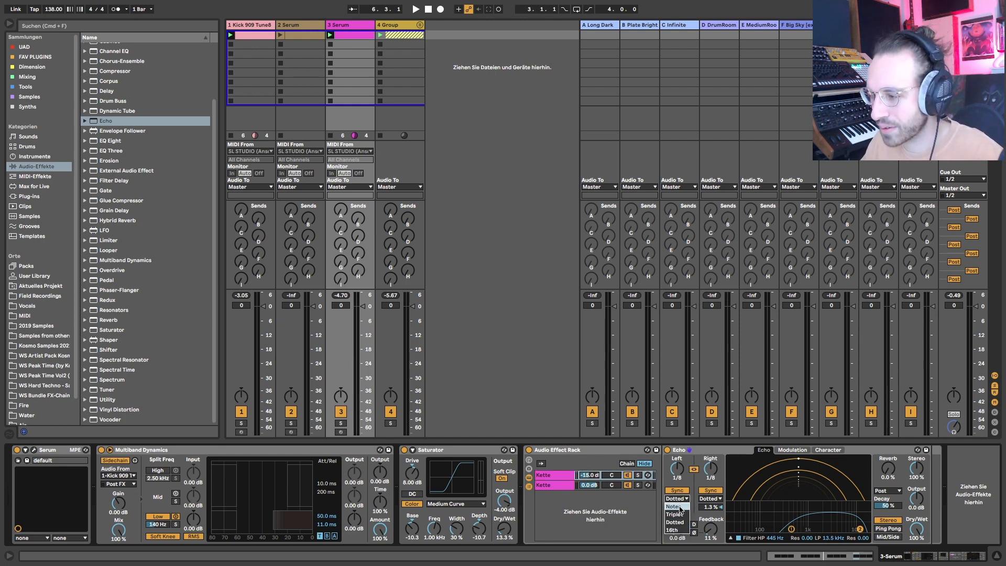
pyautogui.click(646, 509)
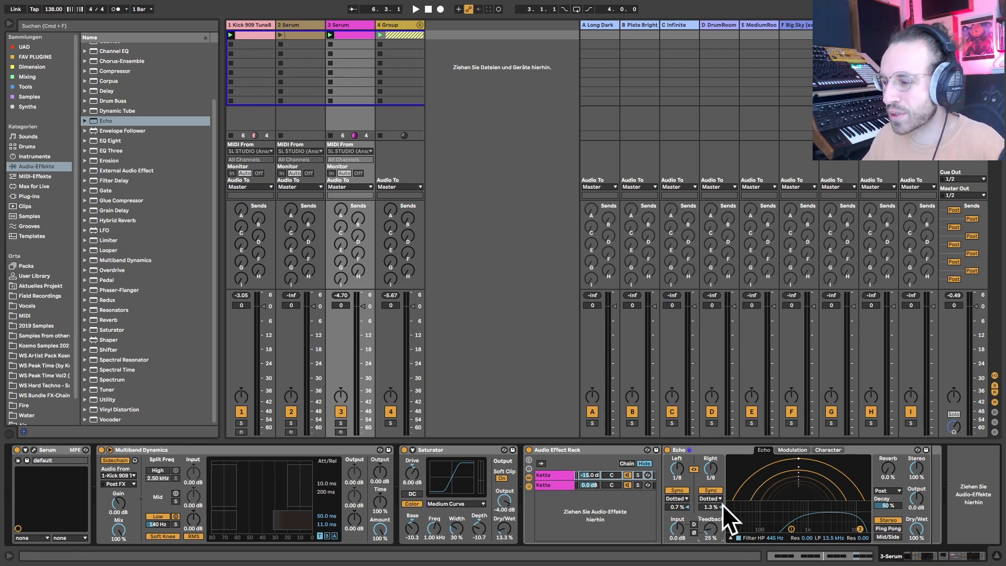
pyautogui.click(341, 423)
pyautogui.press('space')
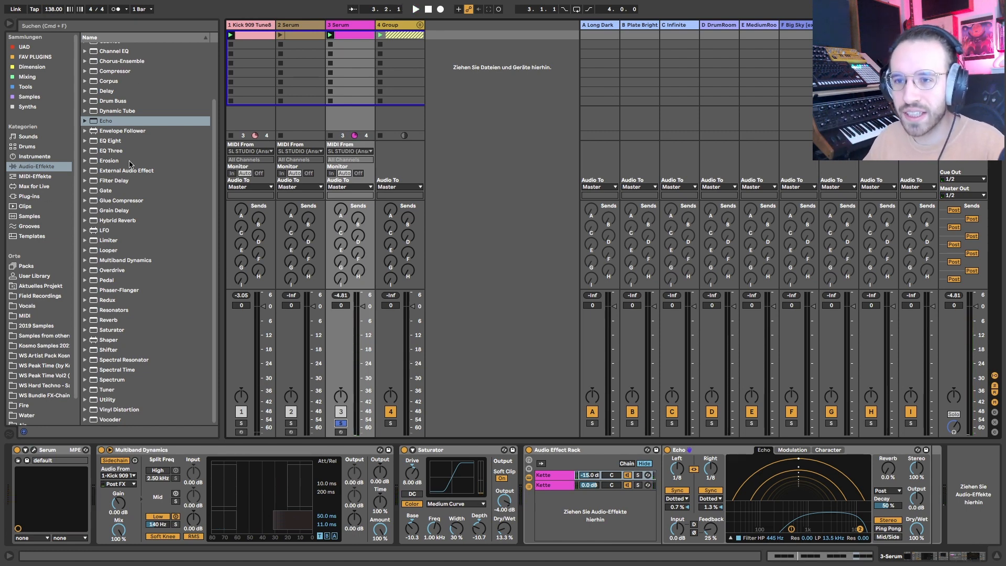
# - Add the Sidechain Compressor preset after the Echo rack on track 3 and set its sidechain source to 1-Kick 909 Tune8
pyautogui.click(85, 71)
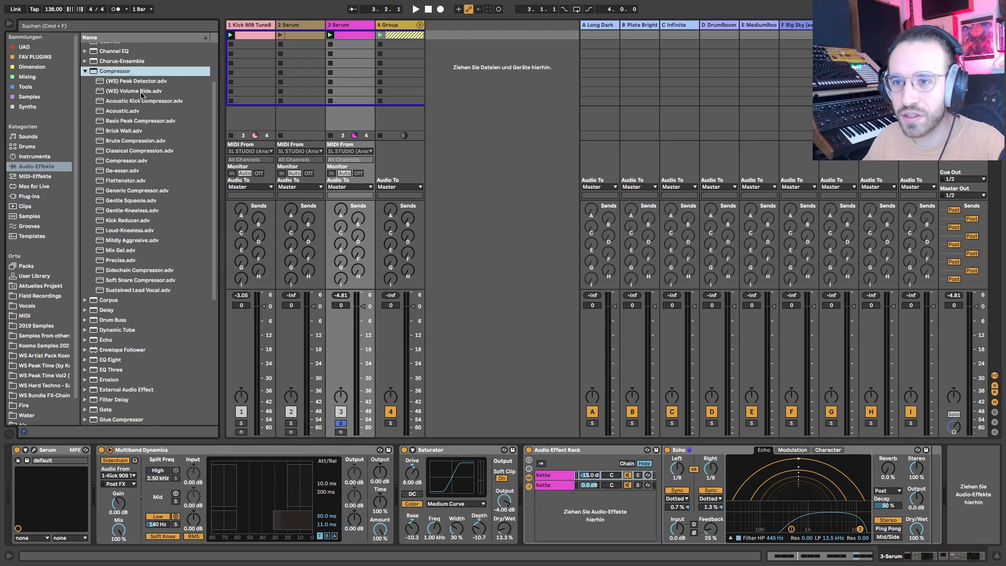
pyautogui.click(131, 271)
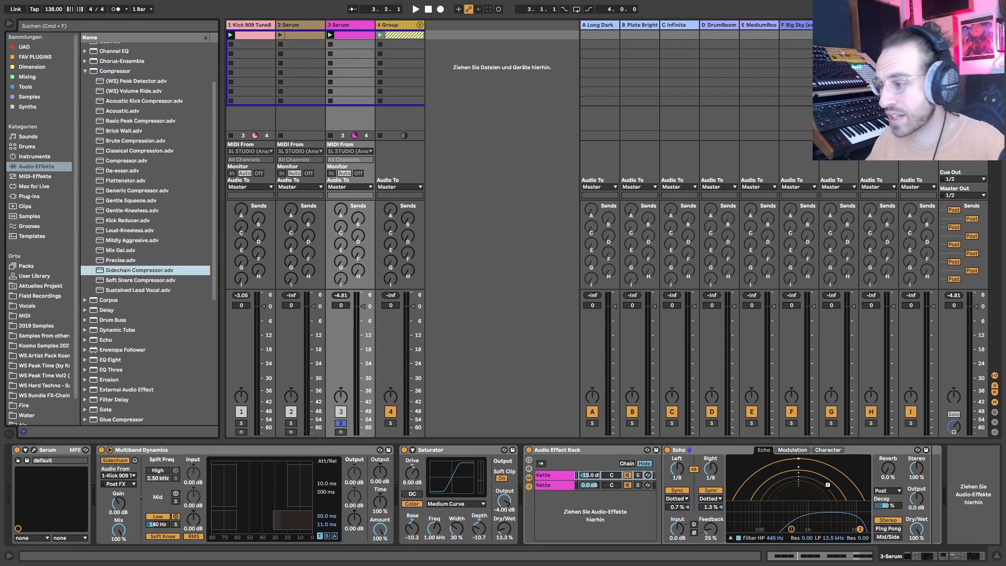
pyautogui.press('Return')
pyautogui.click(742, 479)
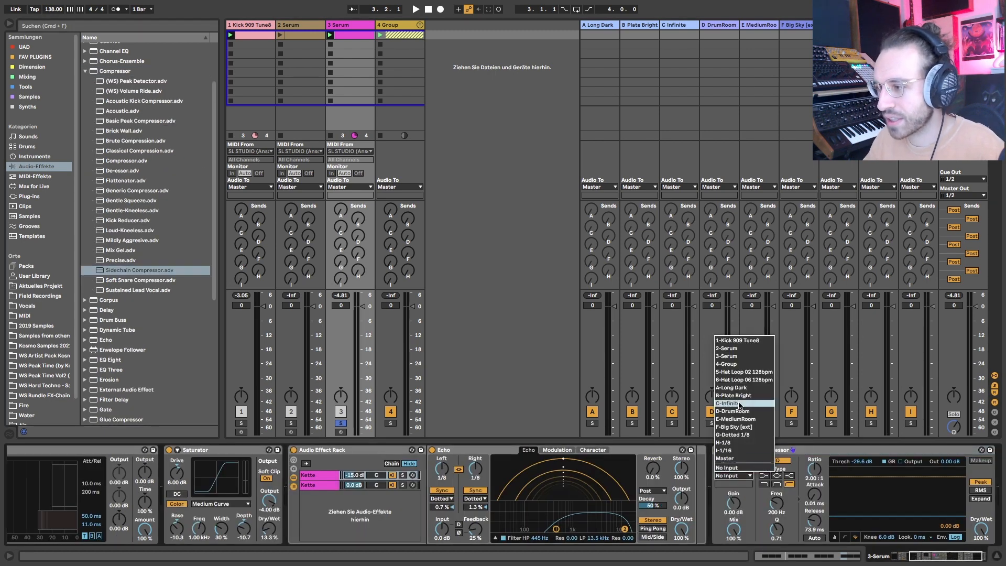
pyautogui.click(732, 347)
pyautogui.click(732, 476)
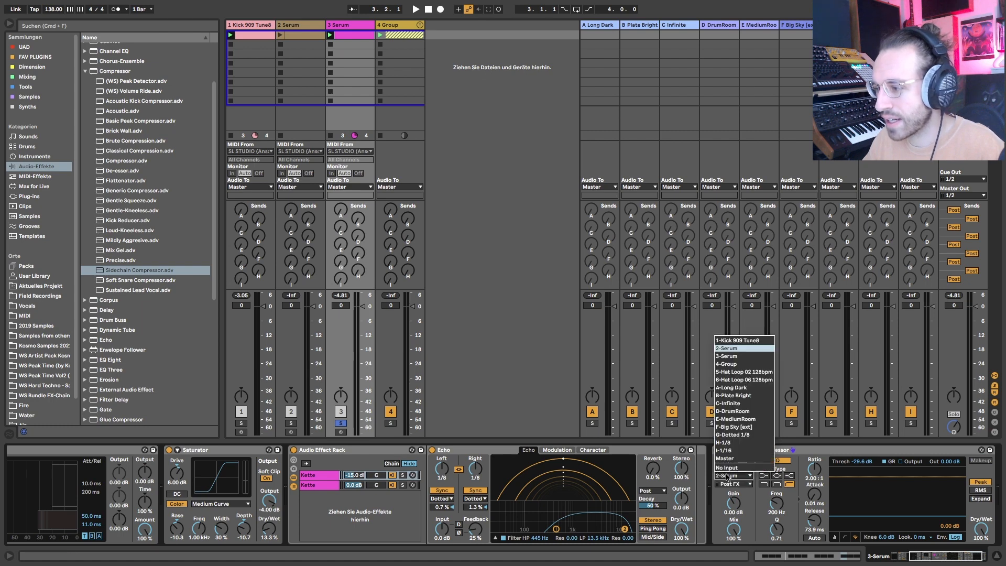
pyautogui.click(738, 341)
# - Play the bass, set the compressor's threshold to -16.2 dB and lower the Echo's low-pass filter to 11.9 kHz
pyautogui.press('space')
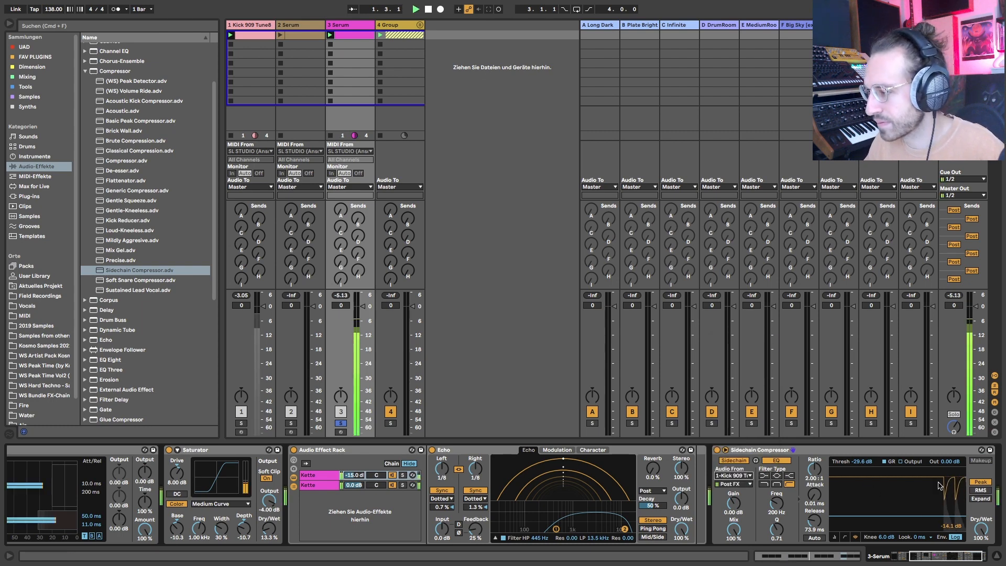
pyautogui.moveTo(861, 462); pyautogui.dragTo(862, 448)
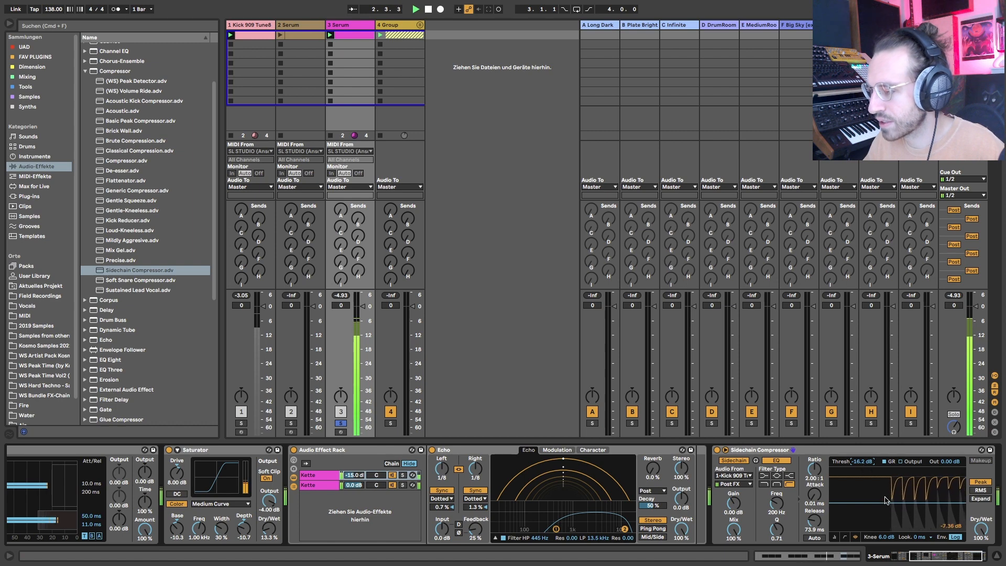
pyautogui.click(765, 449)
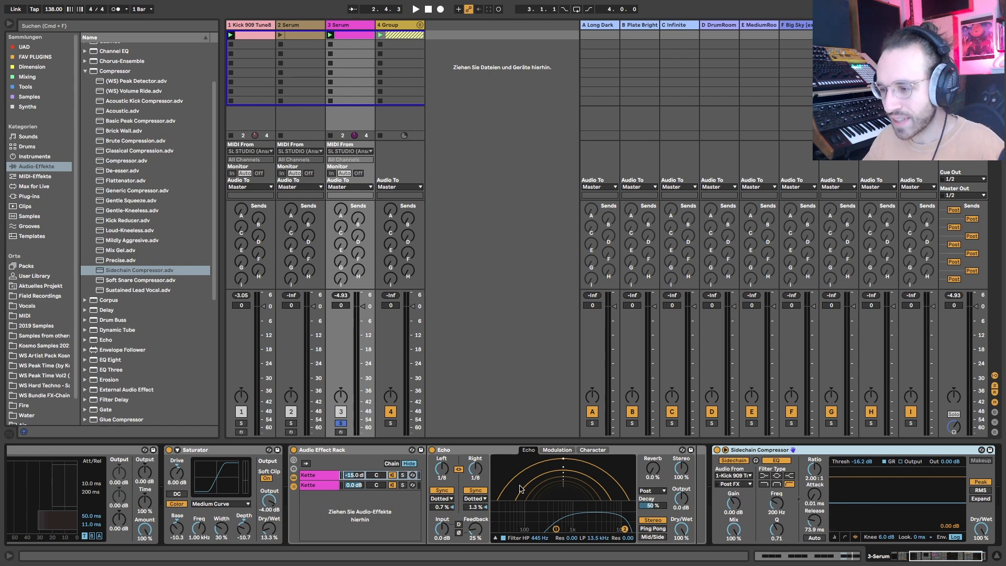
pyautogui.moveTo(626, 532); pyautogui.dragTo(622, 531)
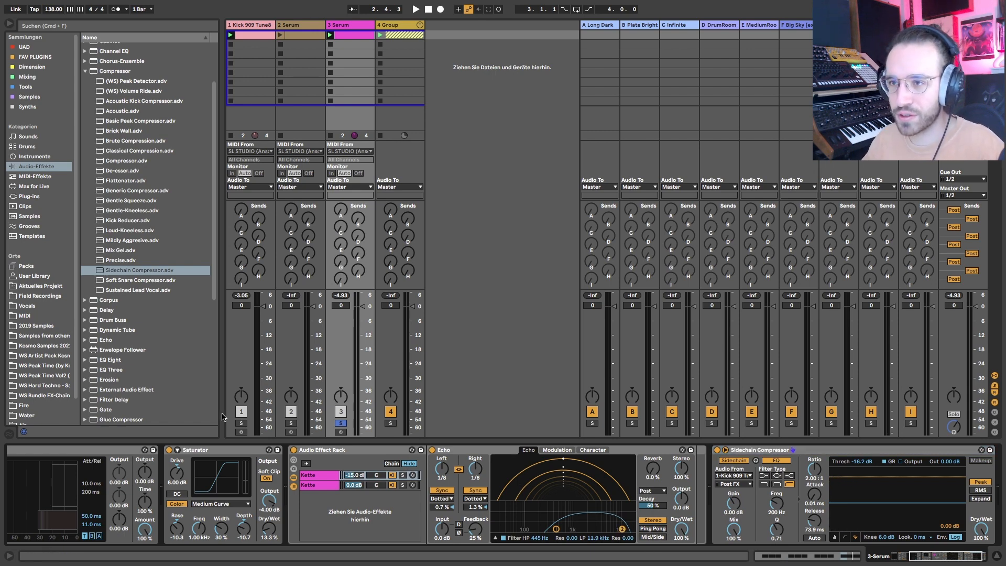
# - Solo the kick along with the bass, play both and briefly bypass the Audio Effect Rack to compare
pyautogui.click(241, 423)
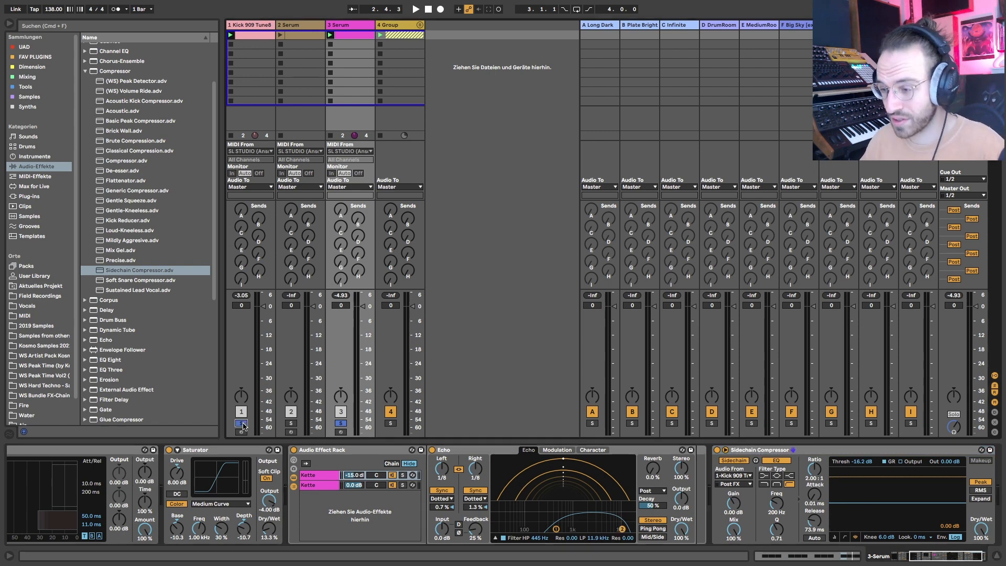
pyautogui.press('space')
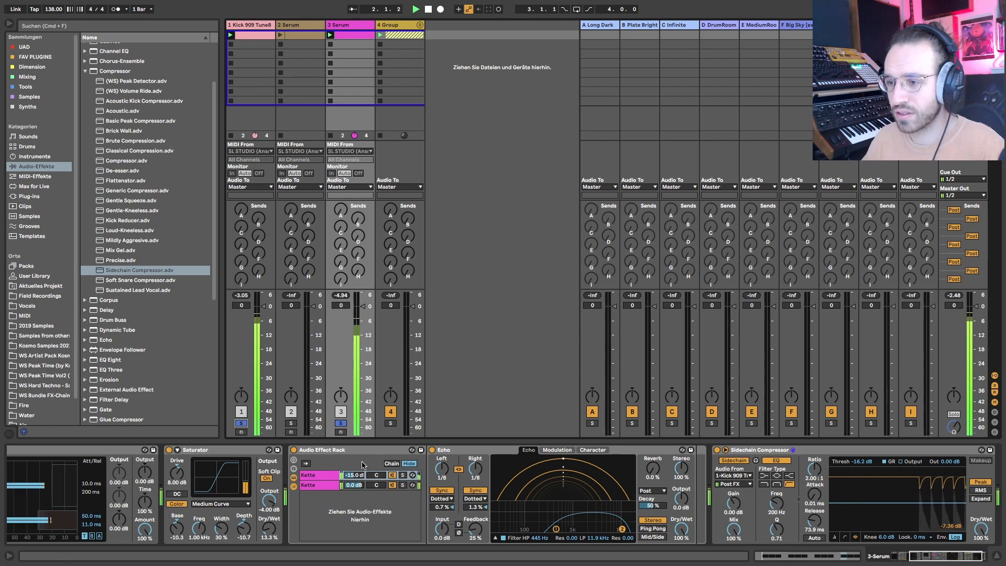
pyautogui.click(293, 450)
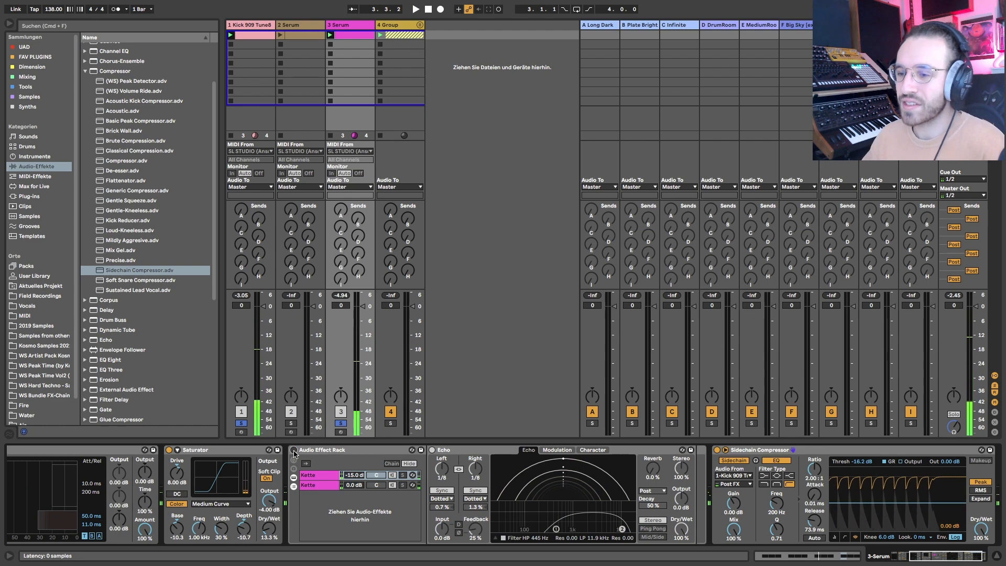
pyautogui.click(293, 450)
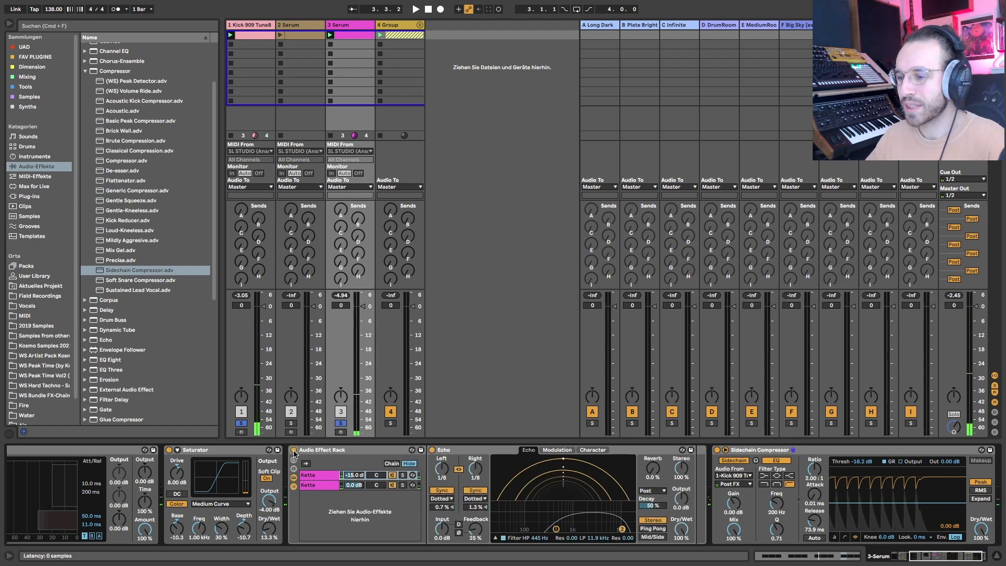
# - Delete the Audio Effect Rack with the Echo and the Sidechain Compressor from track 3
pyautogui.click(336, 453)
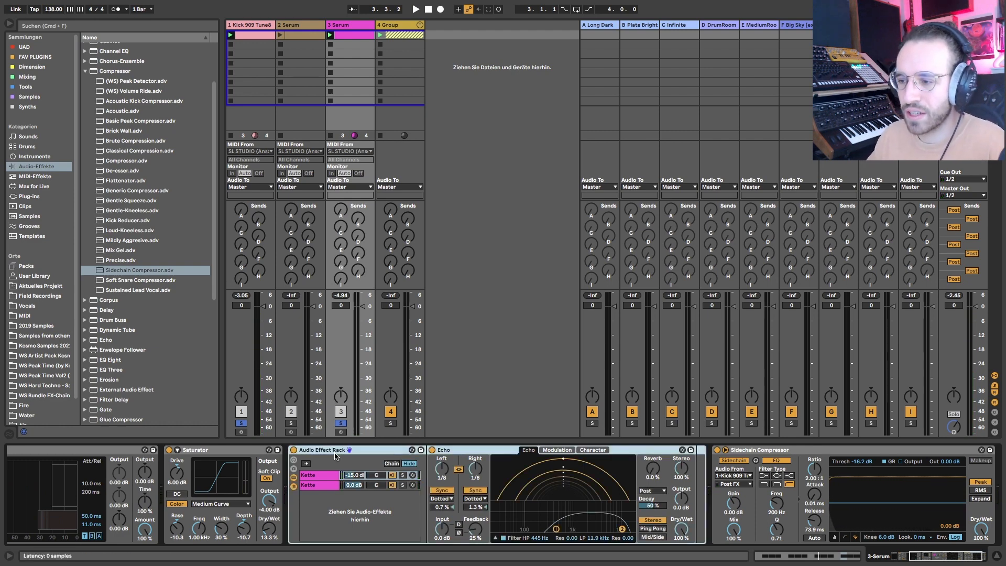
pyautogui.press('Delete')
pyautogui.press('Delete')
pyautogui.press('Delete')
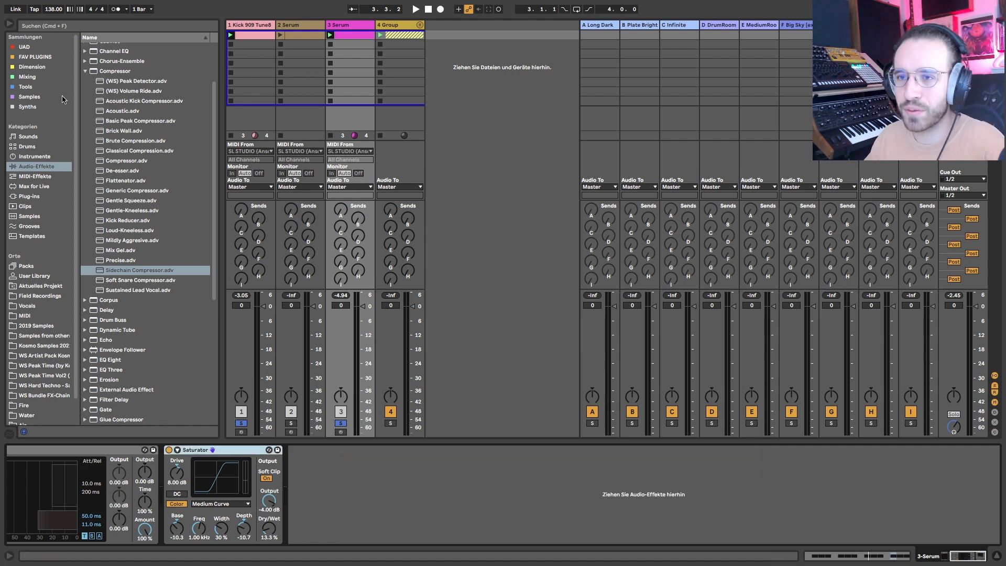
# - Add a default Echo directly after the Saturator on track 3
pyautogui.click(85, 71)
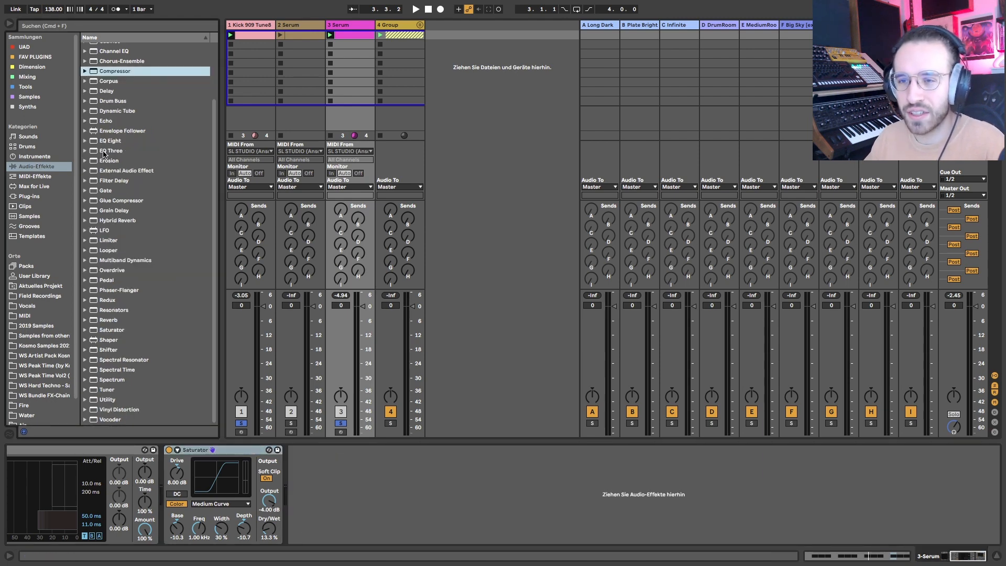
pyautogui.scroll(3, 104, 153)
pyautogui.click(85, 187)
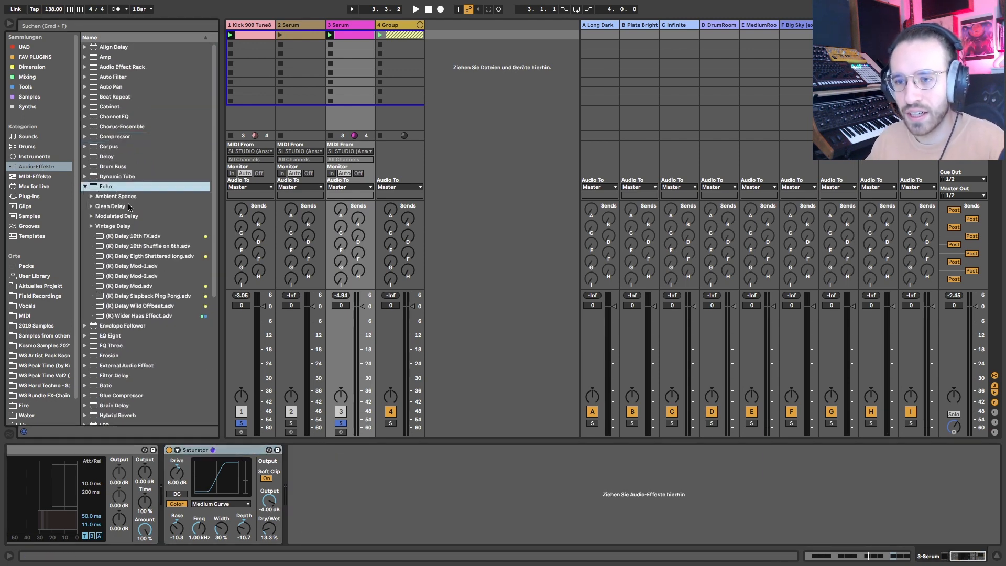
pyautogui.moveTo(110, 190); pyautogui.dragTo(398, 487)
# - Unlink Echo's left and right channels and switch both delays from tempo sync to milliseconds
pyautogui.click(319, 470)
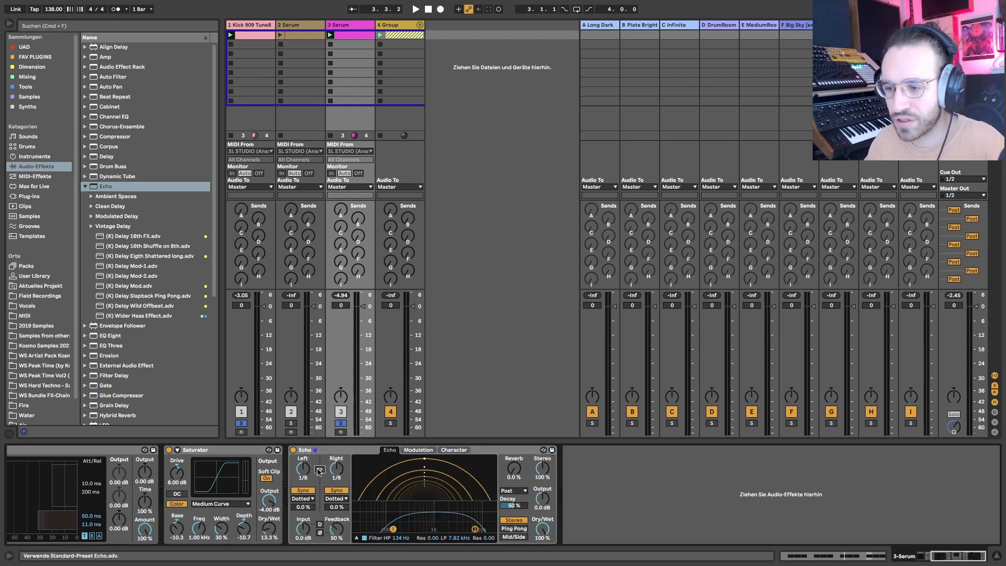
pyautogui.click(307, 491)
pyautogui.click(341, 489)
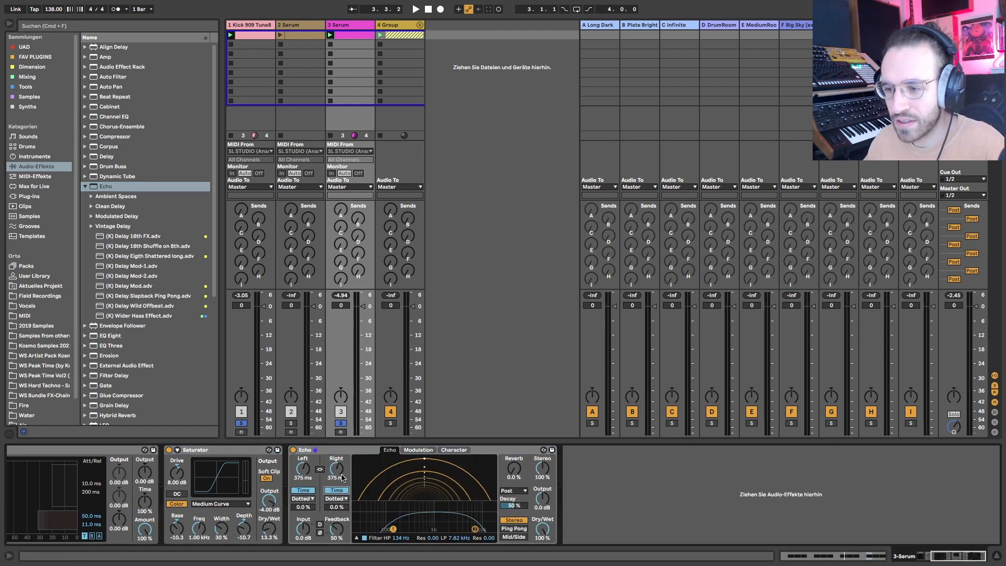
# - Set both Echo delay times to 1 ms, the feedback to 0% and the high-pass filter to 20 Hz
pyautogui.moveTo(336, 468); pyautogui.dragTo(336, 519)
pyautogui.moveTo(303, 469); pyautogui.dragTo(302, 514)
pyautogui.moveTo(336, 535); pyautogui.dragTo(336, 563)
pyautogui.moveTo(394, 528); pyautogui.dragTo(354, 529)
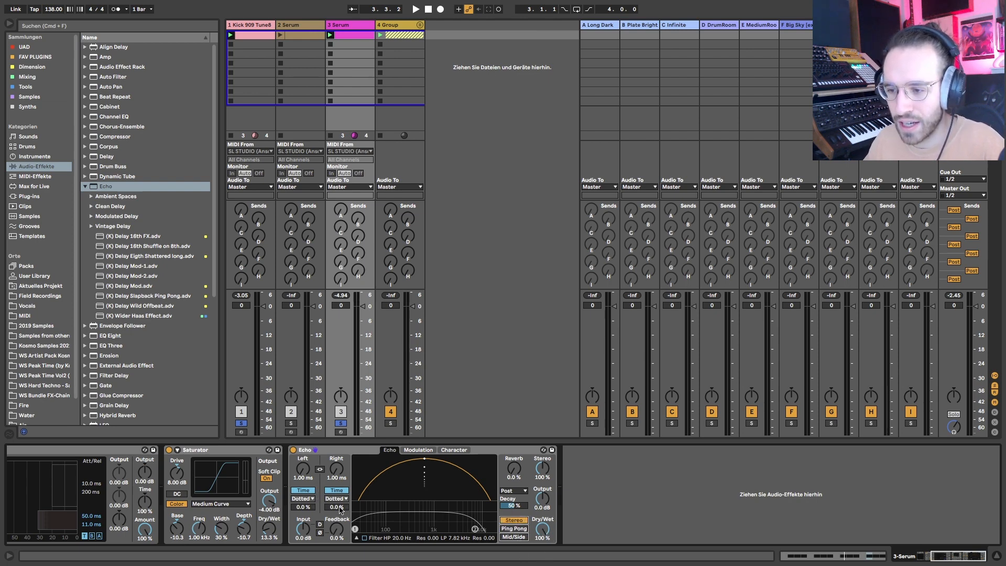
# - Set Echo's right delay to 12.8 ms and compare the playback with Echo off and on
pyautogui.moveTo(336, 469); pyautogui.dragTo(336, 459)
pyautogui.scroll(2, 340, 471)
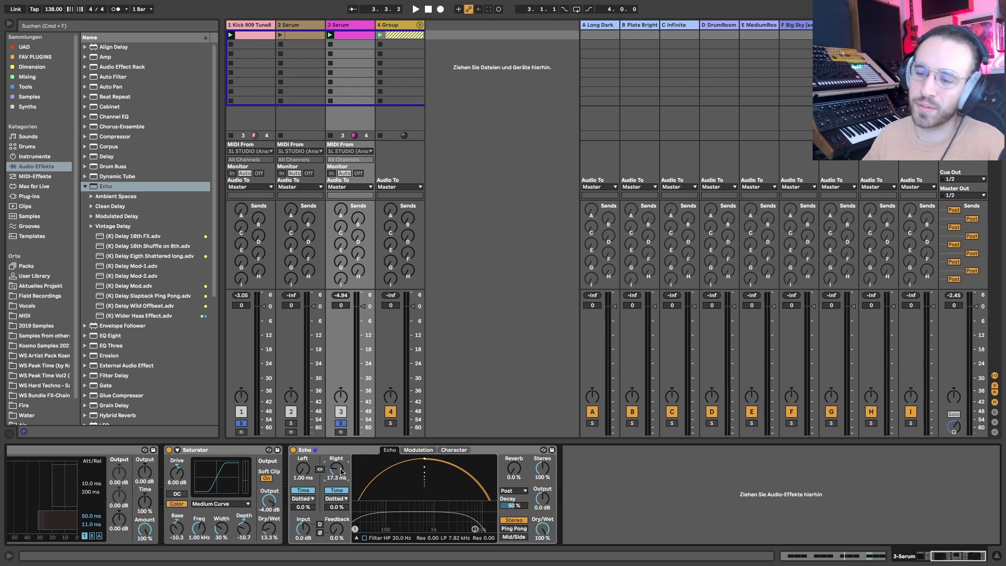
pyautogui.press('space')
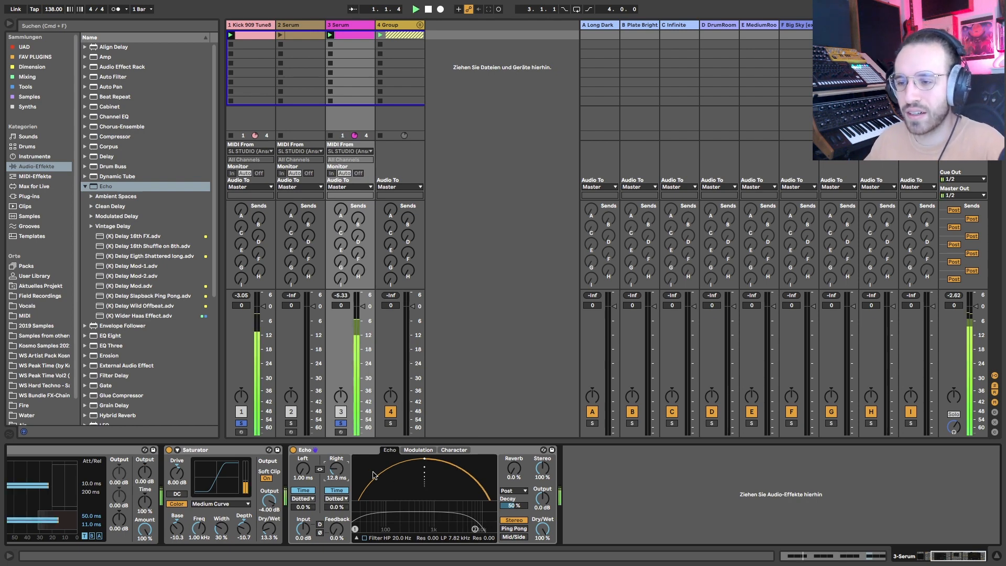
pyautogui.click(293, 450)
pyautogui.click(293, 450)
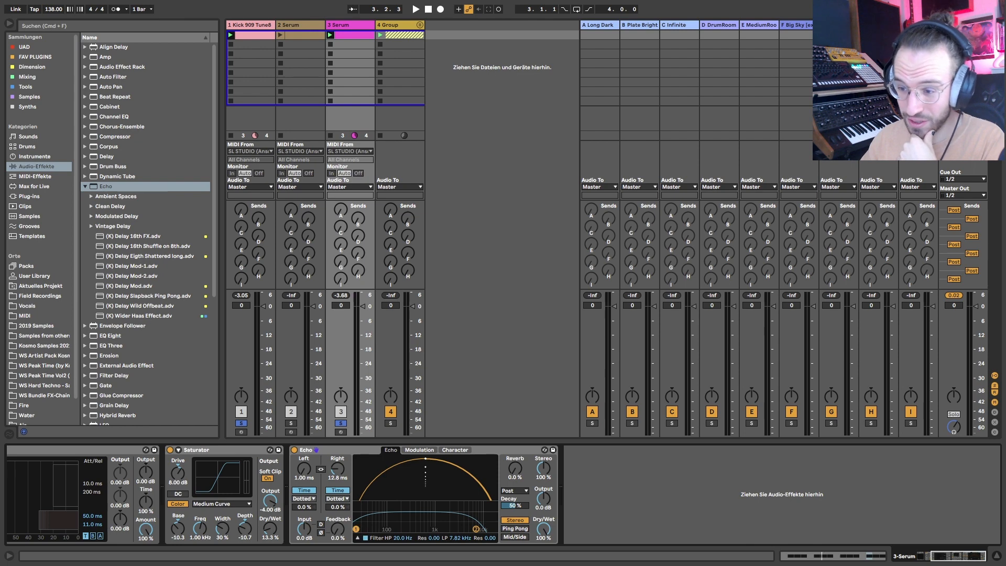
# - Raise Echo's high-pass filter to 170 Hz and remove the Echo from track 3
pyautogui.moveTo(355, 529); pyautogui.dragTo(400, 527)
pyautogui.click(330, 449)
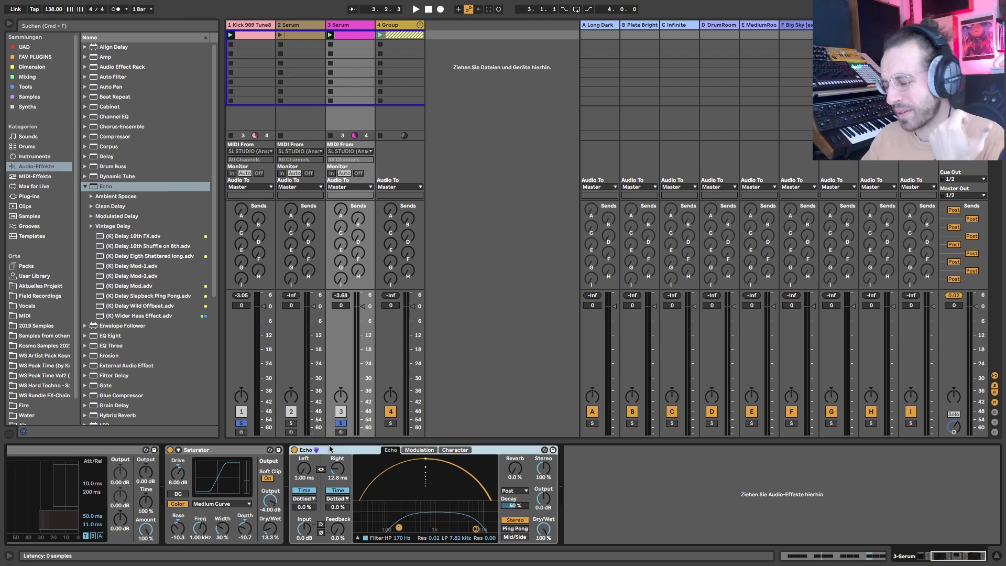
pyautogui.press('Delete')
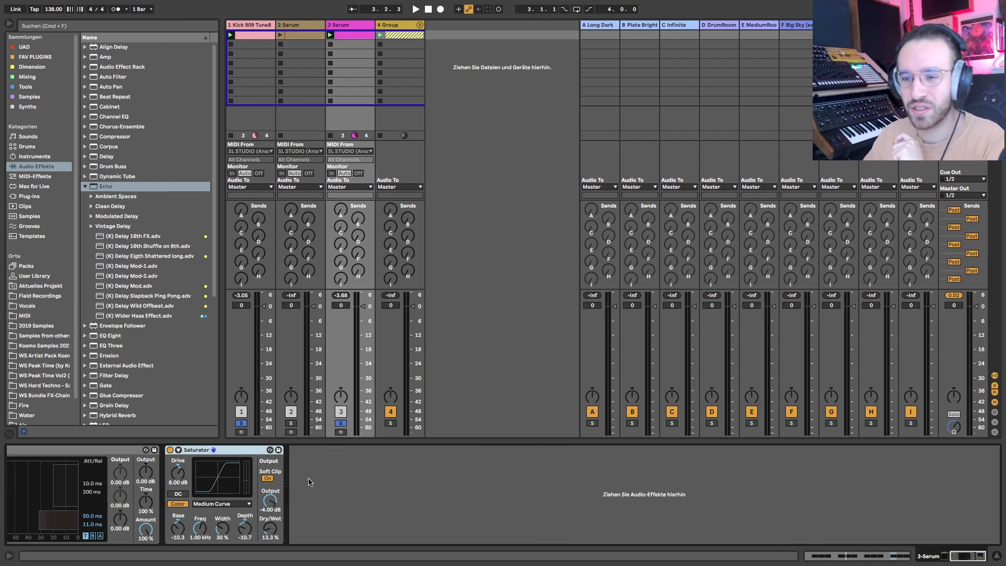
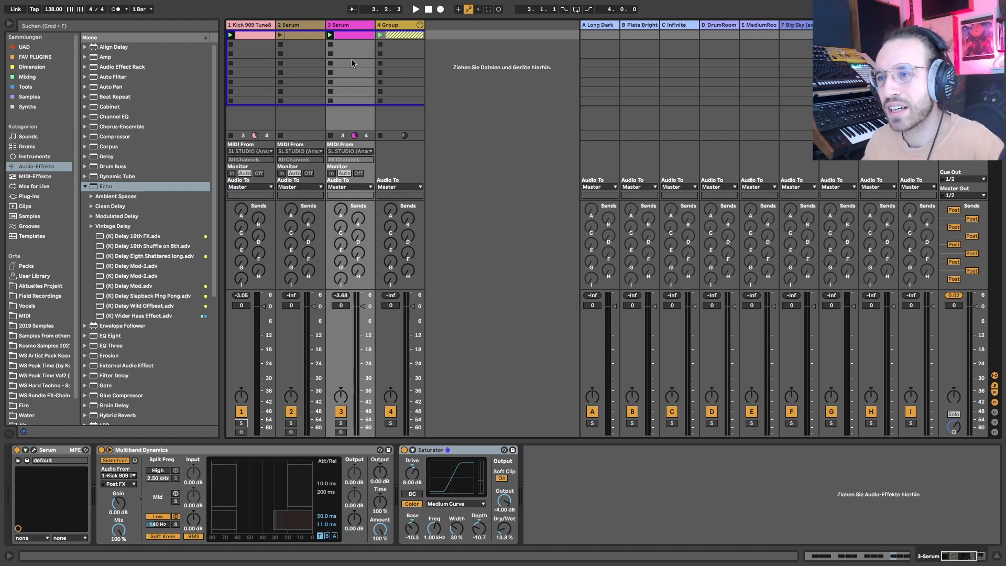
# - Examine the note pattern in track 3's bass clip and return to the device view
pyautogui.doubleClick(352, 36)
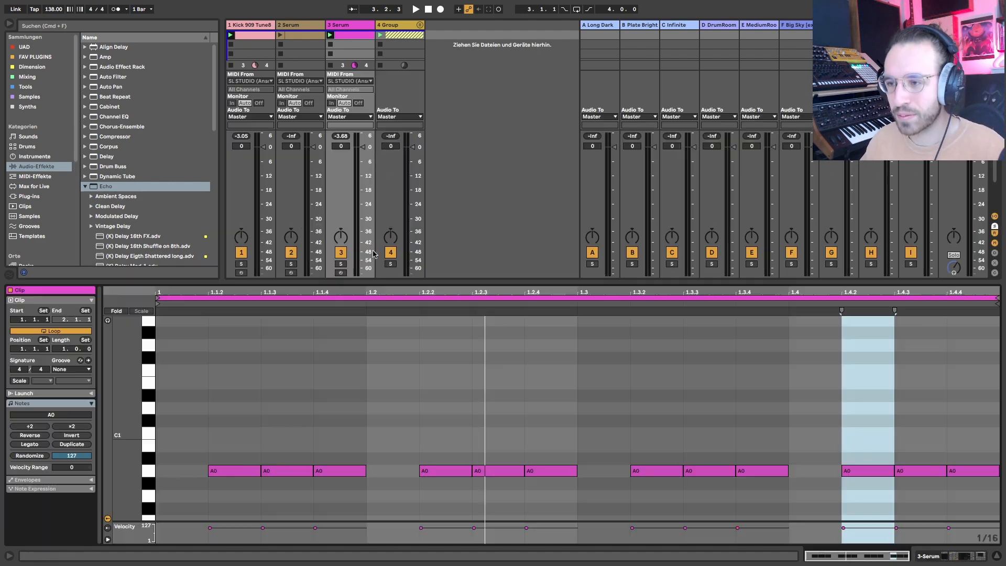
pyautogui.moveTo(180, 455); pyautogui.dragTo(206, 467)
pyautogui.moveTo(404, 448); pyautogui.dragTo(564, 504)
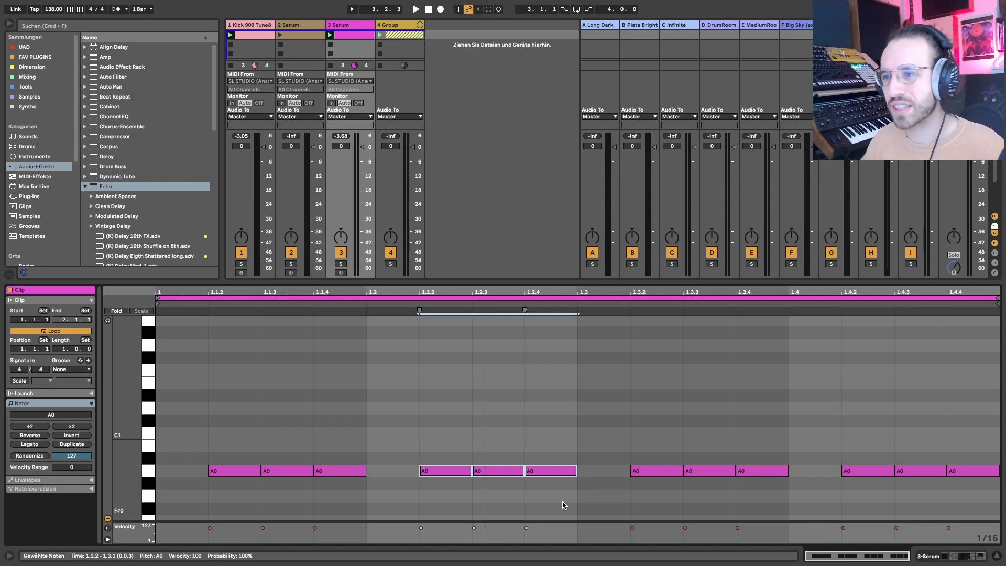
pyautogui.hotkey('shift', 'Tab')
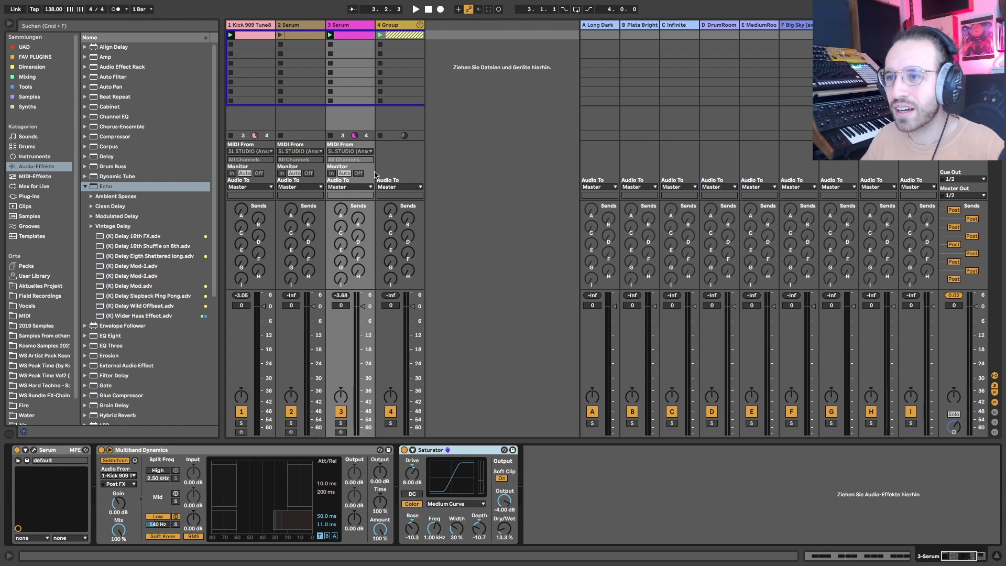
# - In track 3's bass clip, transpose the notes at 1.1.3 and 1.2.2 up an octave to A1
pyautogui.doubleClick(351, 33)
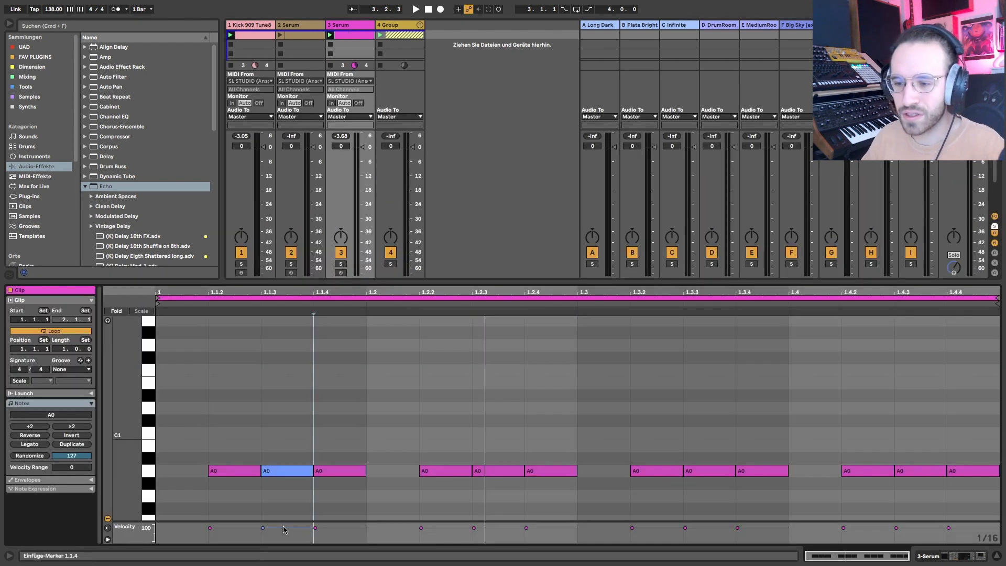
pyautogui.click(283, 470)
pyautogui.hotkey('shift', 'Up')
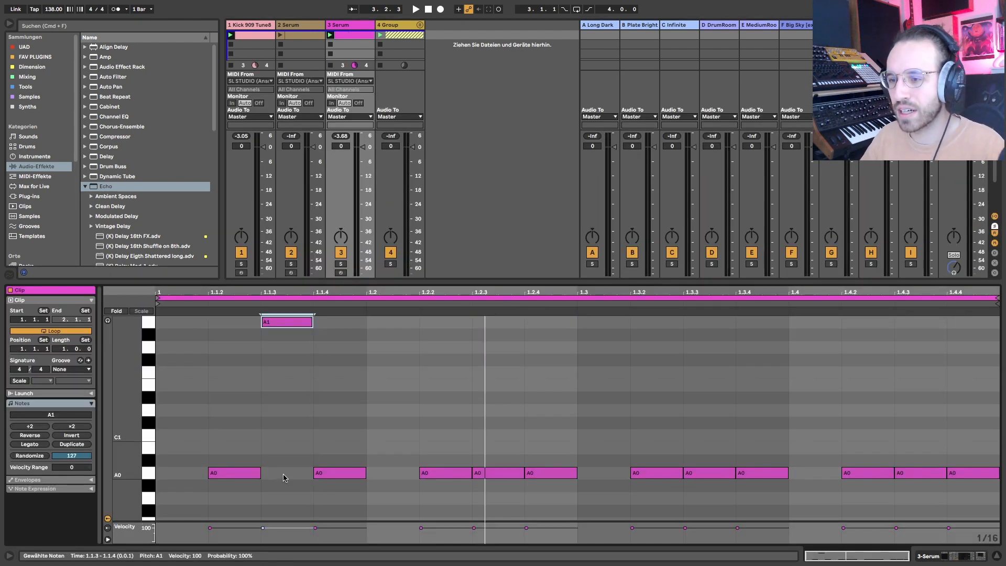
pyautogui.click(447, 466)
pyautogui.hotkey('shift', 'Up')
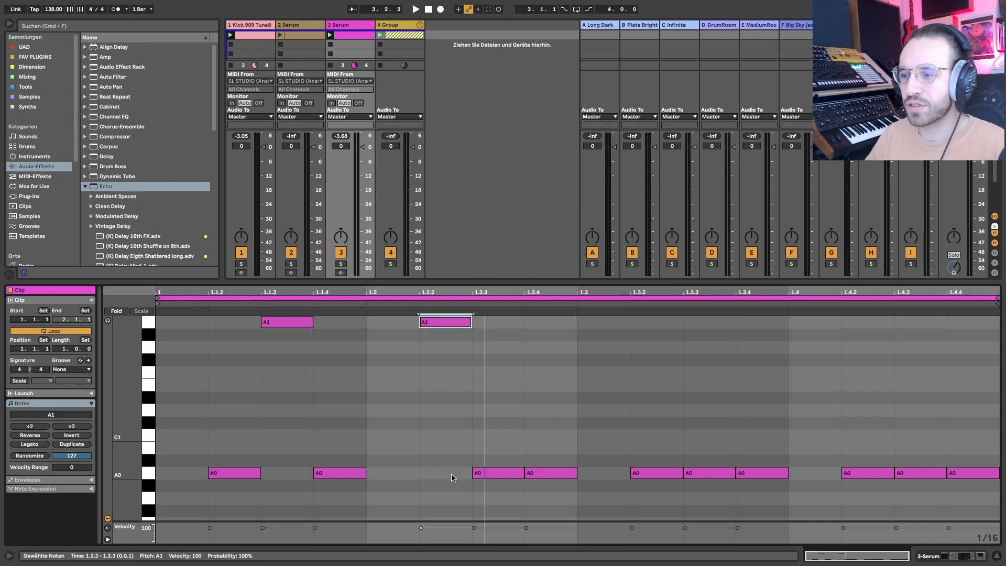
# - Select the notes in the clip's first two beats and loop only that section, from 1.1.1 to 1.3
pyautogui.click(559, 327)
pyautogui.moveTo(558, 326); pyautogui.dragTo(157, 506)
pyautogui.press('super+l')
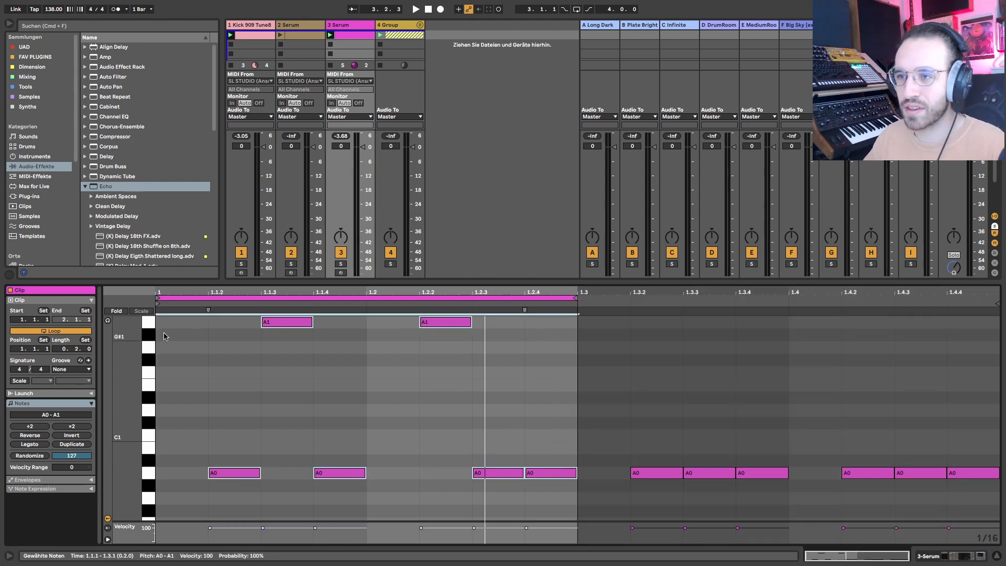
# - Transpose the clip's two A1 notes down an octave to A0 and lower the velocity of the 1.1.2 note to 1
pyautogui.press('space')
pyautogui.click(537, 450)
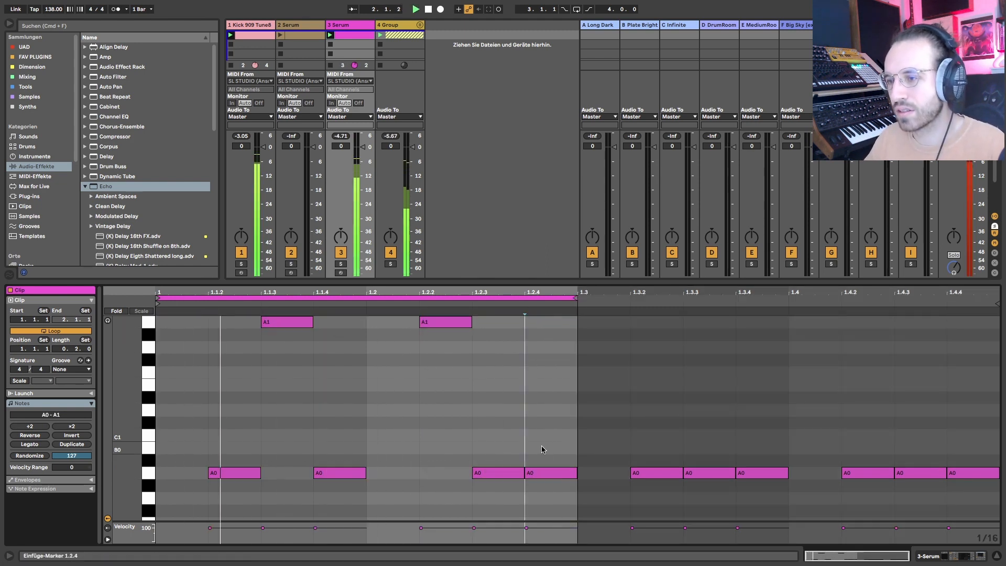
pyautogui.moveTo(224, 325); pyautogui.dragTo(692, 301)
pyautogui.hotkey('shift', 'Down')
pyautogui.click(261, 434)
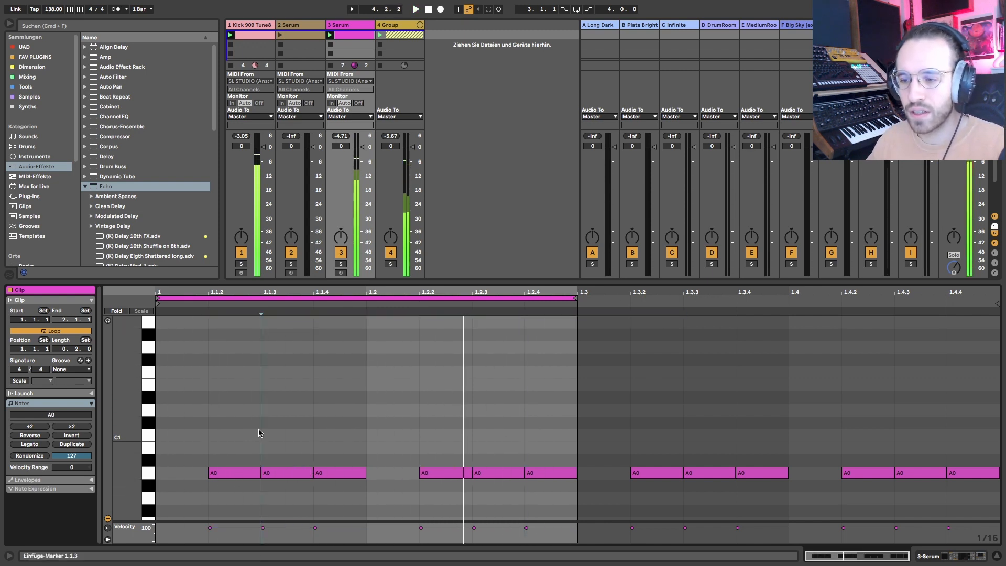
pyautogui.moveTo(243, 528); pyautogui.dragTo(240, 545)
pyautogui.moveTo(331, 426); pyautogui.dragTo(184, 563)
pyautogui.press('super+d')
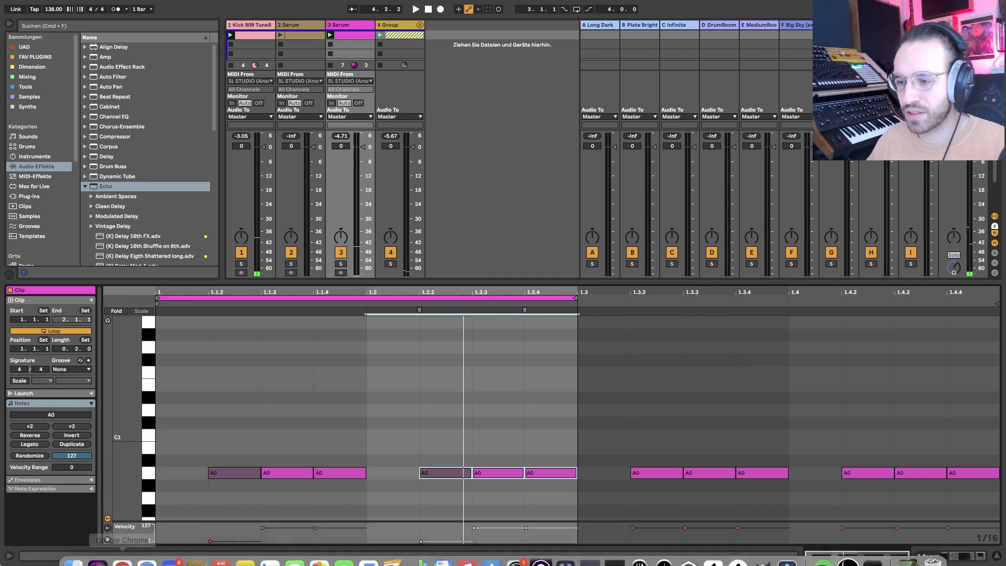
pyautogui.press('super+z')
# - Lower the velocity of the note at 1.2.3 to 1 and play the loop
pyautogui.click(485, 429)
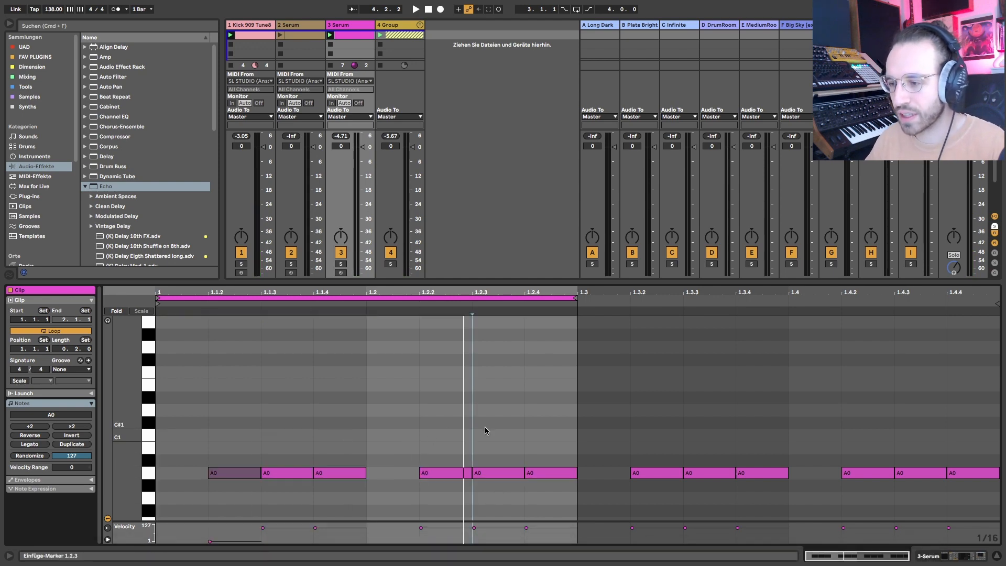
pyautogui.click(251, 472)
pyautogui.moveTo(496, 470); pyautogui.dragTo(497, 473)
pyautogui.press('space')
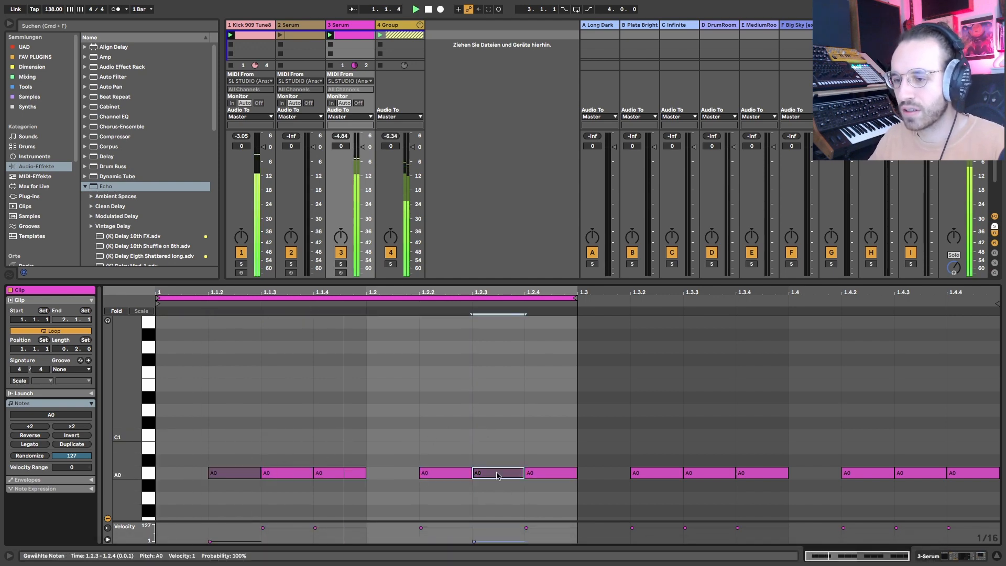
# - Solo track 3, adjust the VEL > AMP macro in its Serum during playback, and add the kick track to the solo
pyautogui.hotkey('shift', 'Tab')
pyautogui.click(340, 423)
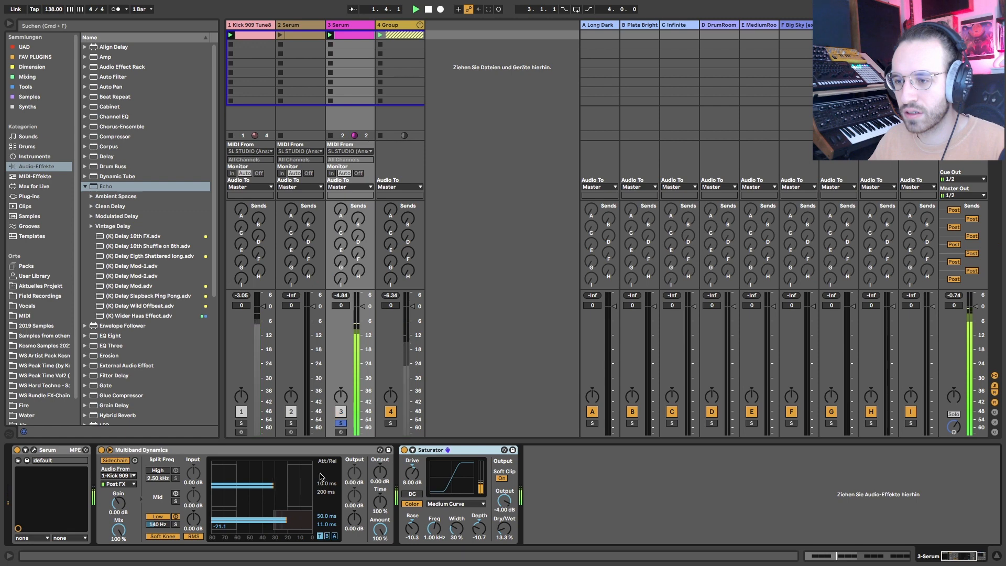
pyautogui.click(33, 449)
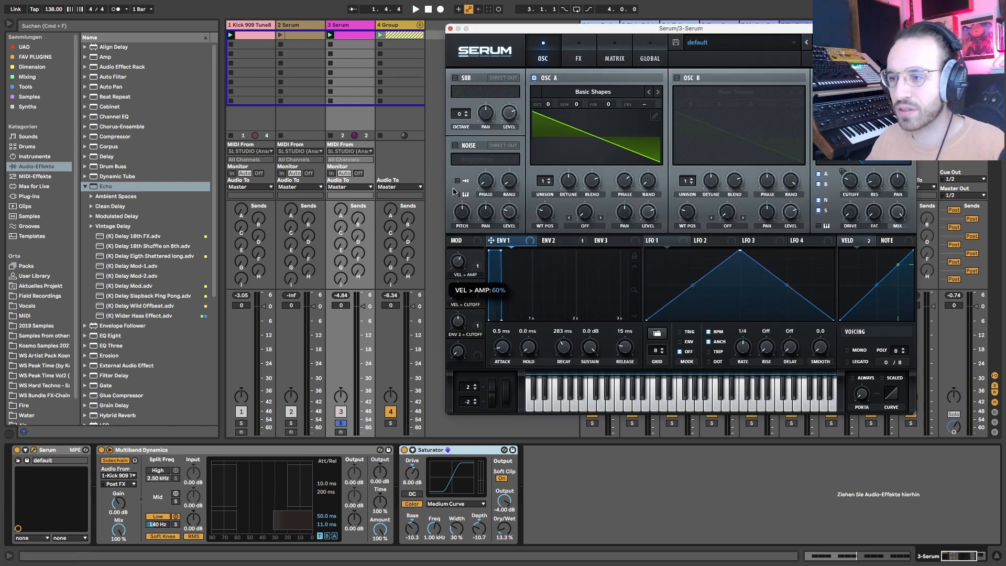
pyautogui.press('space')
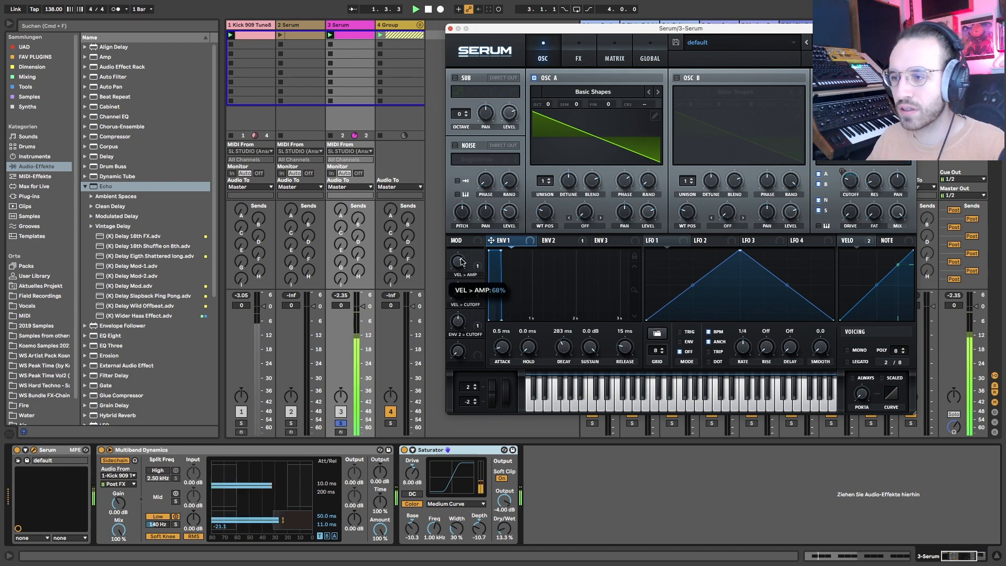
pyautogui.click(240, 423)
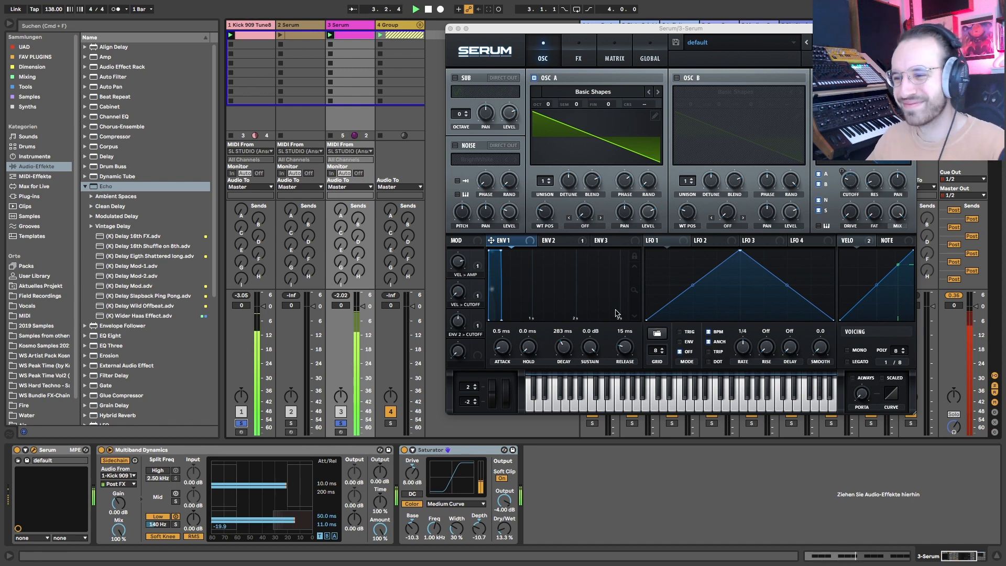
pyautogui.press('space')
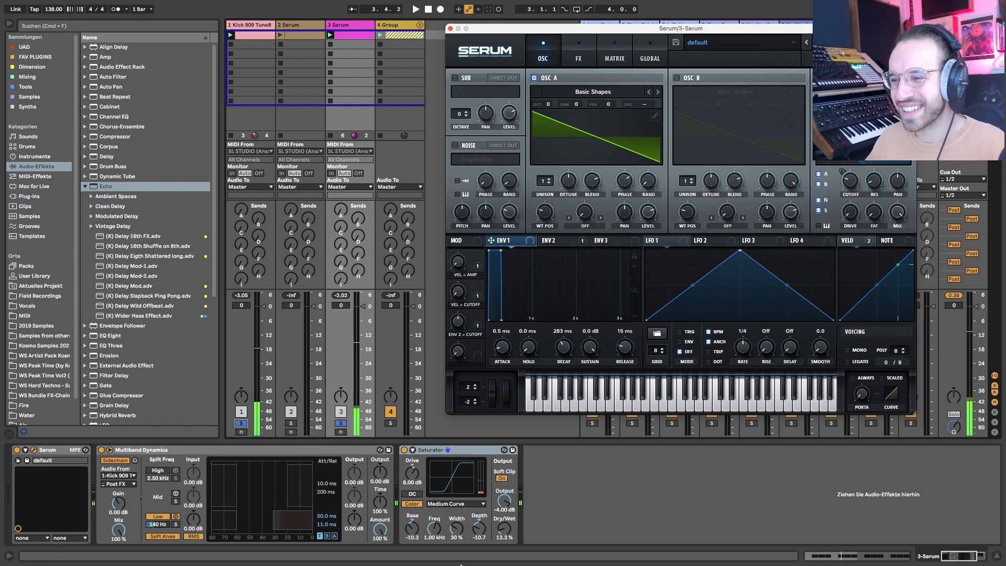
# - Unsolo the kick and bass tracks and return to track 3's bass clip with the Serum window closed
pyautogui.click(340, 423)
pyautogui.doubleClick(351, 35)
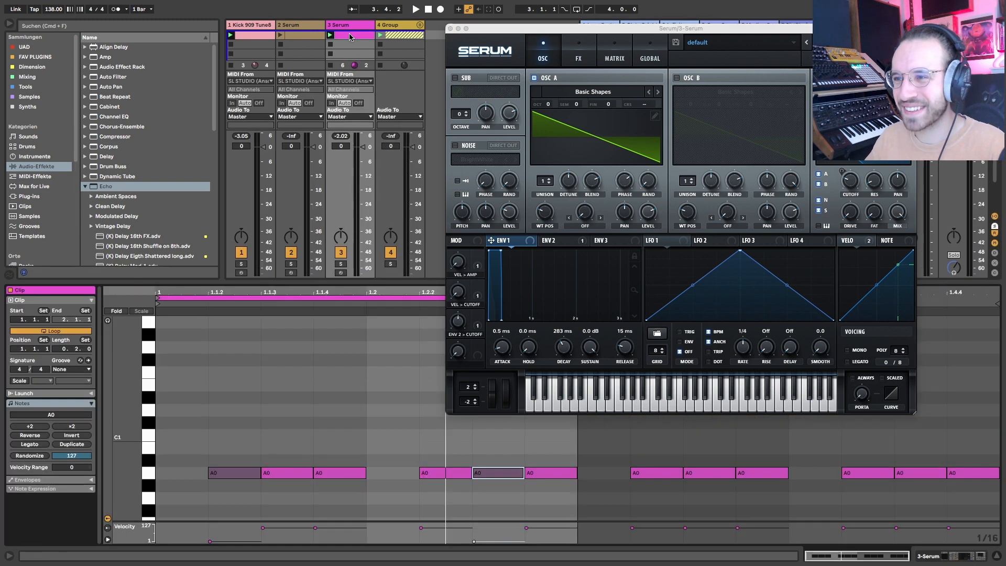
pyautogui.click(449, 28)
# - Move the low-velocity note to 1.2.2 and the following note to 1.2.3, extend it to 1.3, and play
pyautogui.moveTo(496, 472); pyautogui.dragTo(438, 472)
pyautogui.moveTo(559, 473); pyautogui.dragTo(507, 474)
pyautogui.hotkey('shift', 'Right')
pyautogui.press('space')
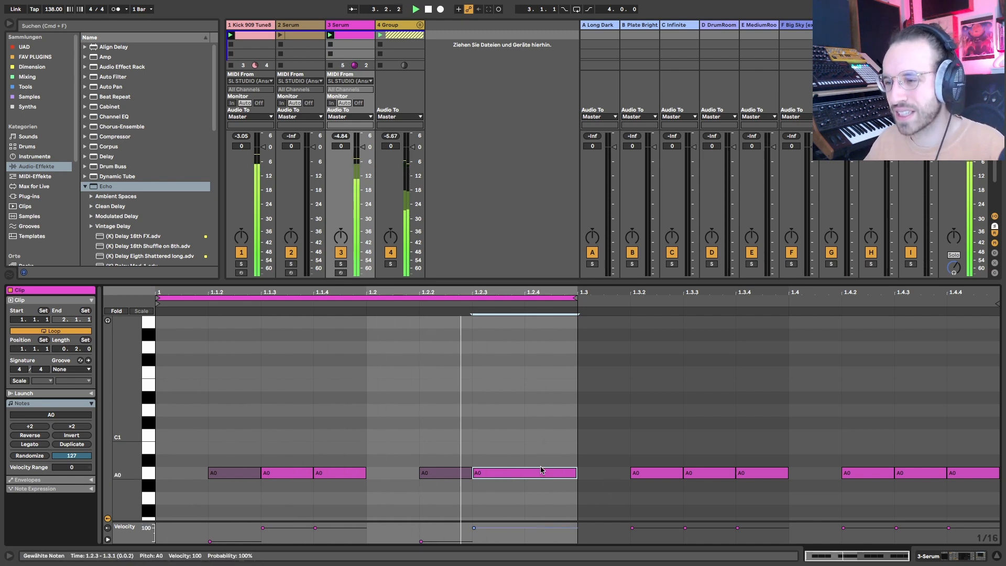
# - Extend the clip's loop to one full bar and lengthen the notes at 1.3.3 and 1.4.2 by a sixteenth each
pyautogui.moveTo(576, 298); pyautogui.dragTo(998, 301)
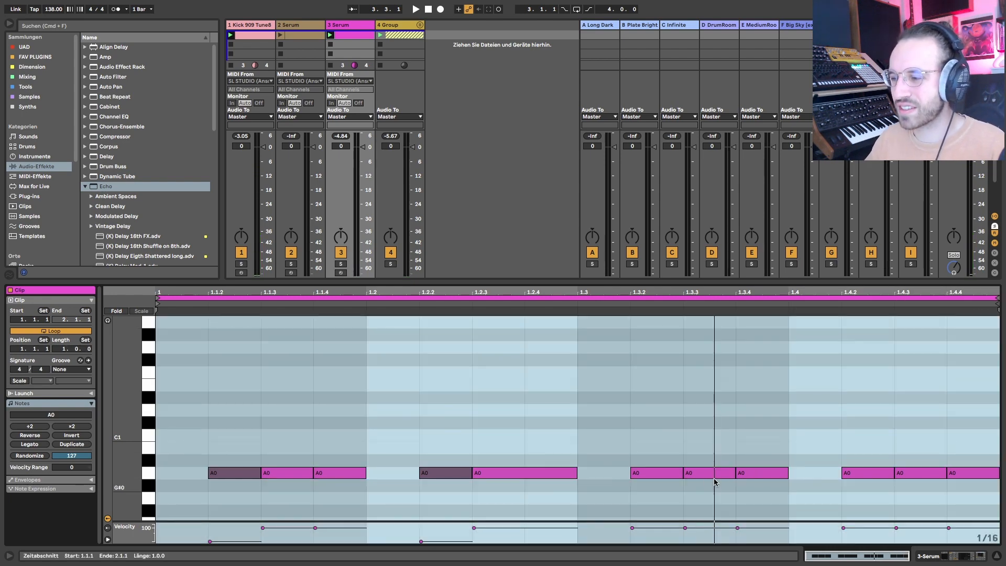
pyautogui.click(716, 473)
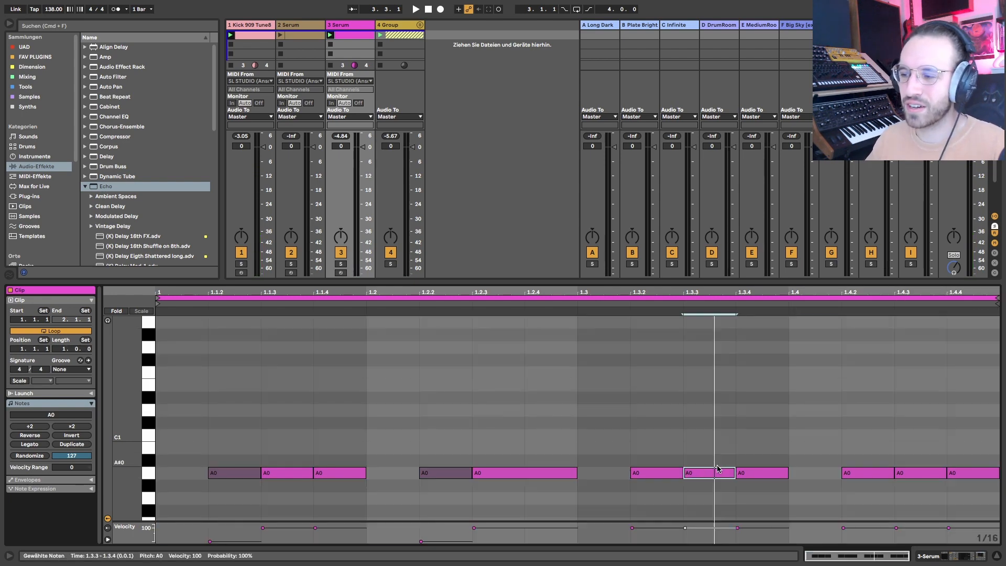
pyautogui.hotkey('shift', 'Right')
pyautogui.click(656, 473)
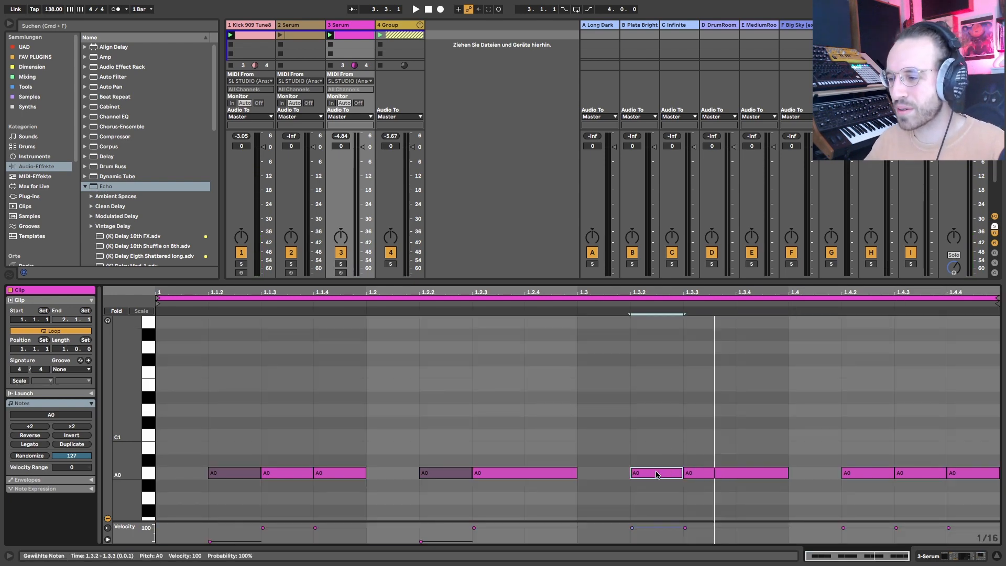
pyautogui.click(867, 473)
pyautogui.hotkey('shift', 'Right')
pyautogui.press('space')
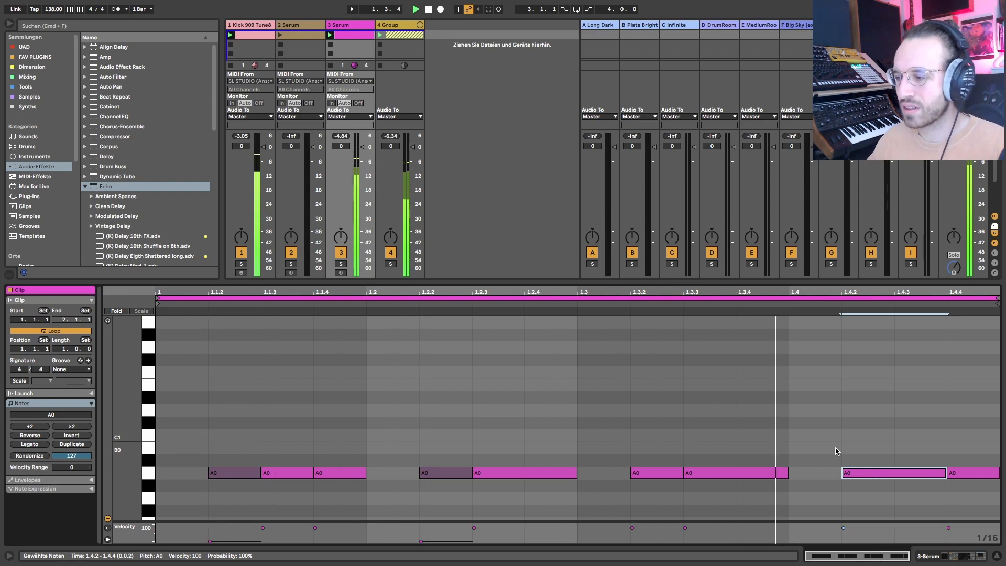
# - Show track 3's devices, check the Psy-infused Basslines outline on the Notion desktop, and return to Live
pyautogui.hotkey('shift', 'Tab')
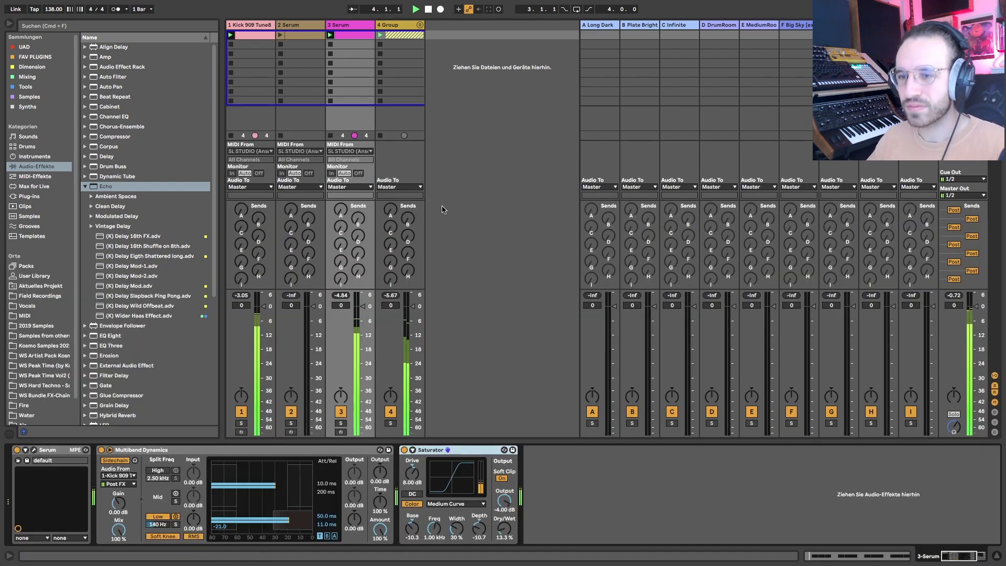
pyautogui.hotkey('ctrl', 'Up')
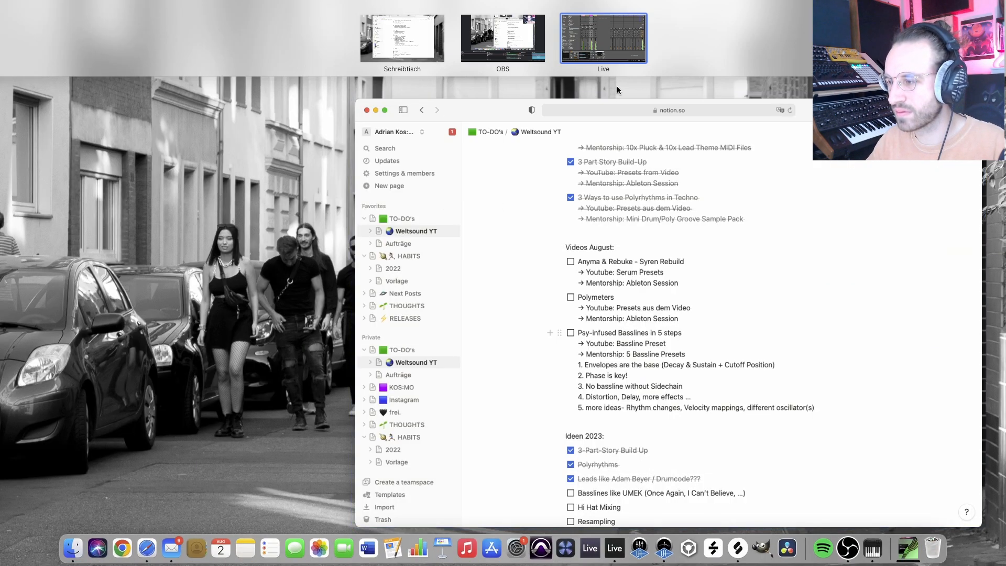
pyautogui.click(604, 42)
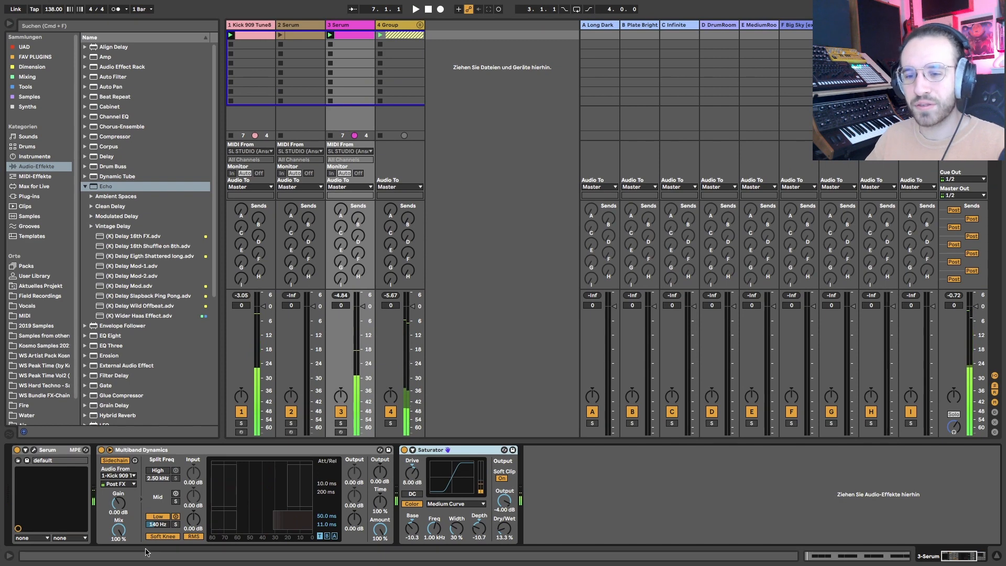
# - Replace track 3's bass clip with a copy of track 2's clip and give it track 3's magenta colour
pyautogui.press('Left')
pyautogui.click(351, 32)
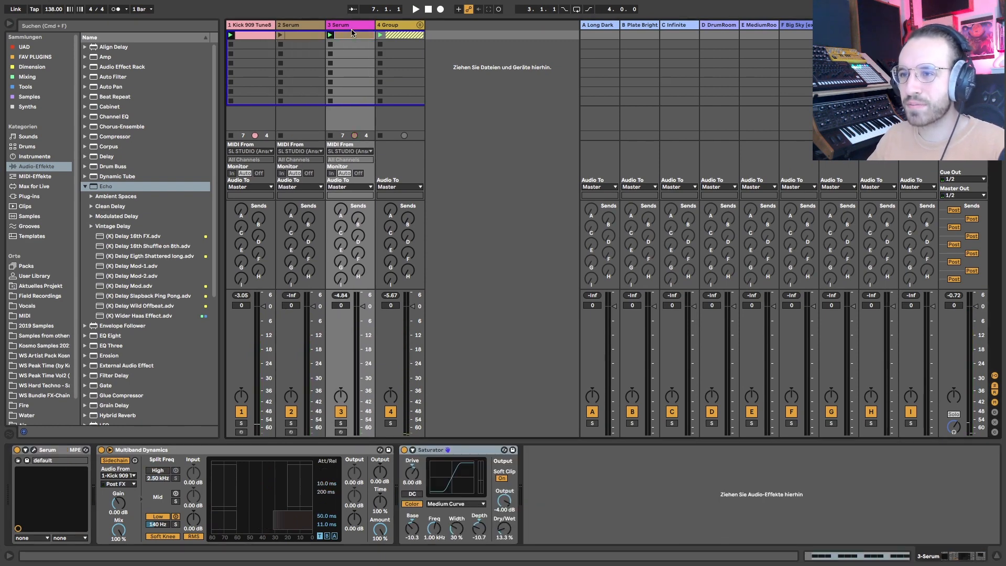
pyautogui.rightClick(351, 29)
pyautogui.click(383, 202)
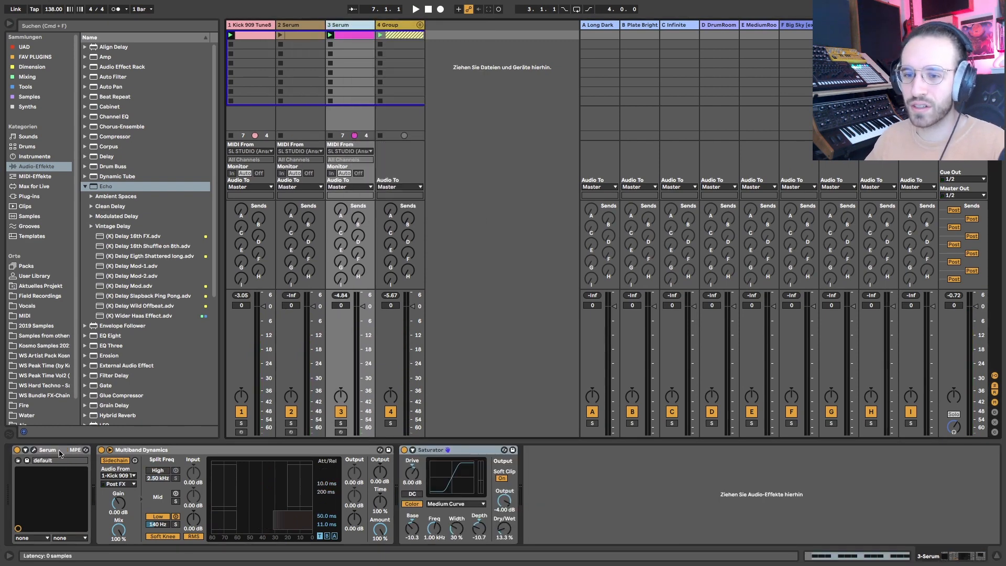
# - Open track 3's Serum and load the preset WS_Bass_Psy01 from the user folder Weltsound > VIDEOS > PSY Basslines
pyautogui.click(35, 450)
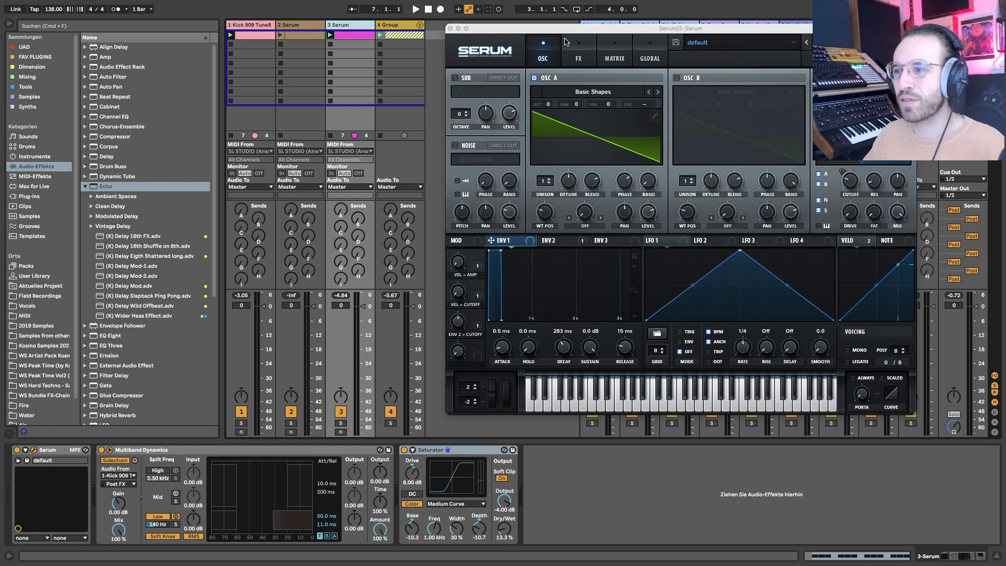
pyautogui.moveTo(565, 29); pyautogui.dragTo(243, 119)
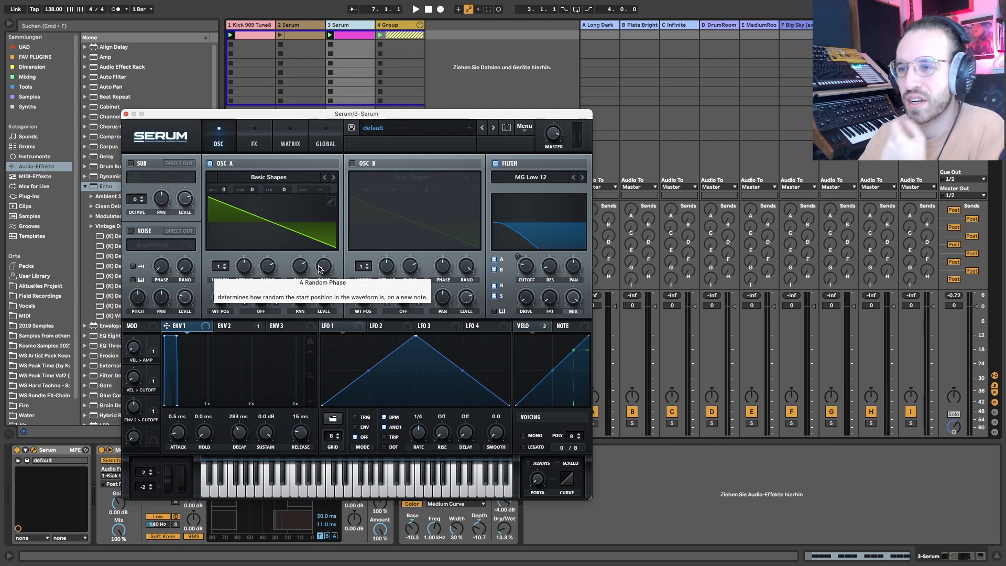
pyautogui.click(411, 142)
pyautogui.moveTo(419, 256)
pyautogui.moveTo(532, 35)
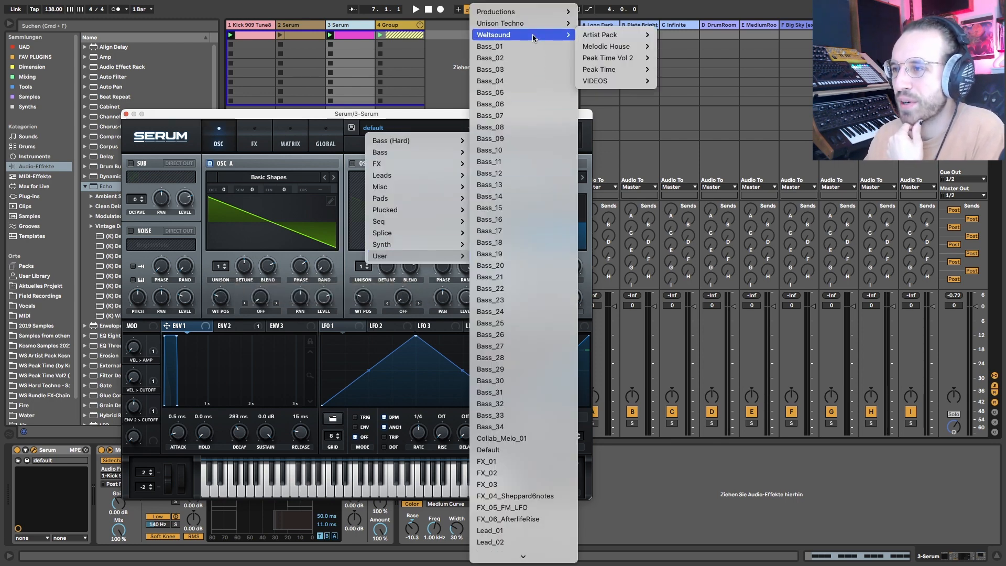
pyautogui.moveTo(597, 82)
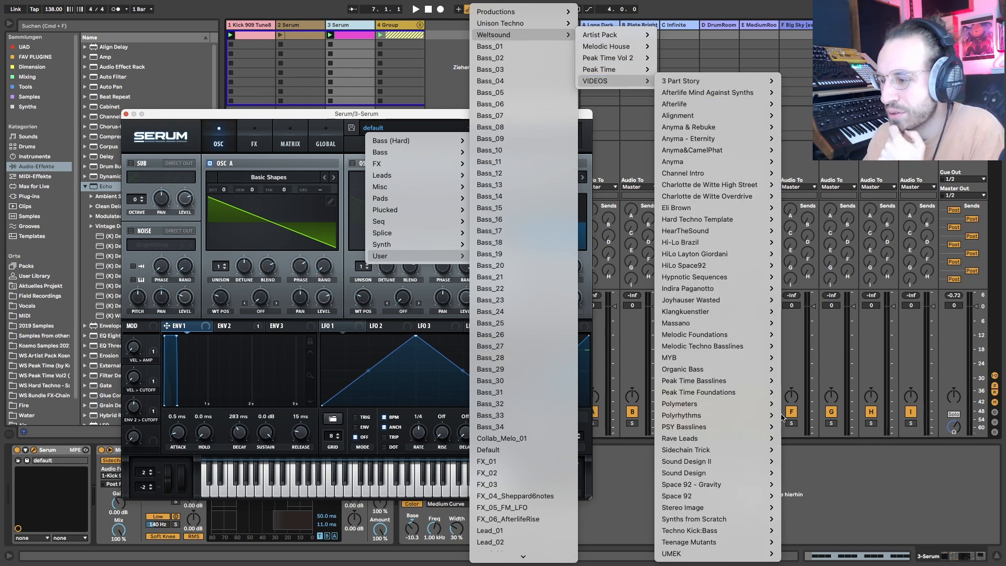
pyautogui.moveTo(731, 427)
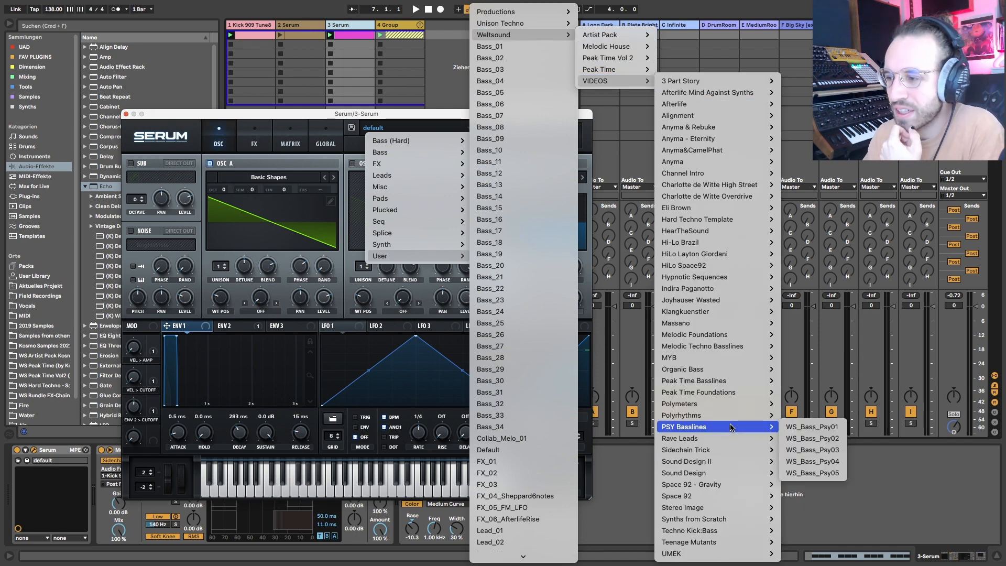
pyautogui.click(826, 427)
pyautogui.click(500, 293)
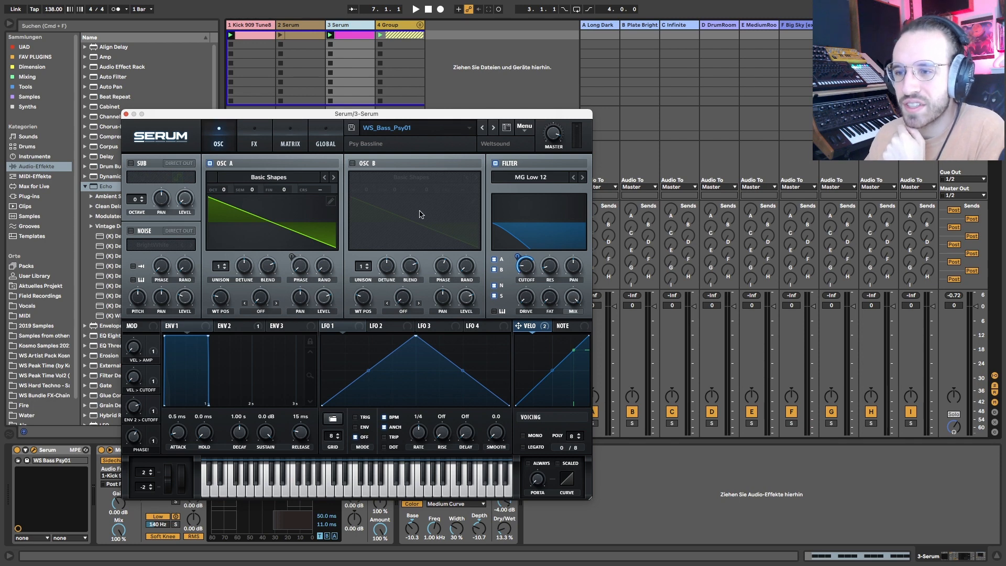
# - Load the next preset, WS_Bass_Psy02, and audition it with the kick
pyautogui.click(493, 127)
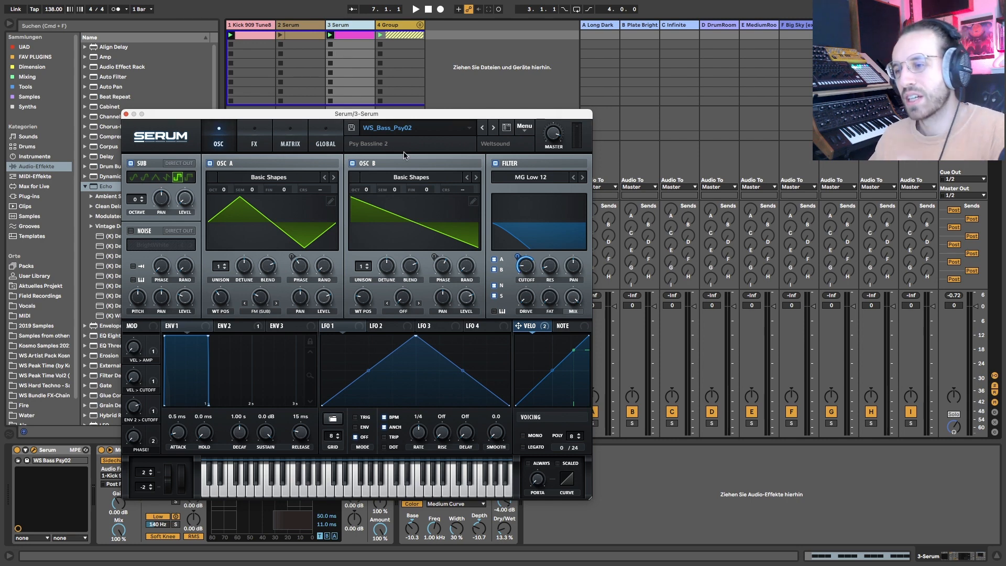
pyautogui.press('space')
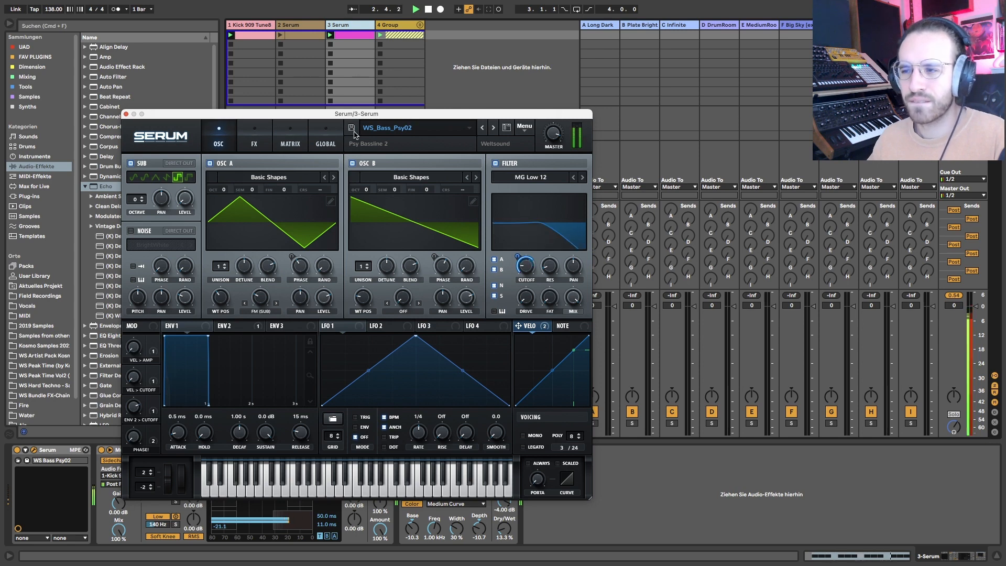
pyautogui.moveTo(320, 113); pyautogui.dragTo(366, 52)
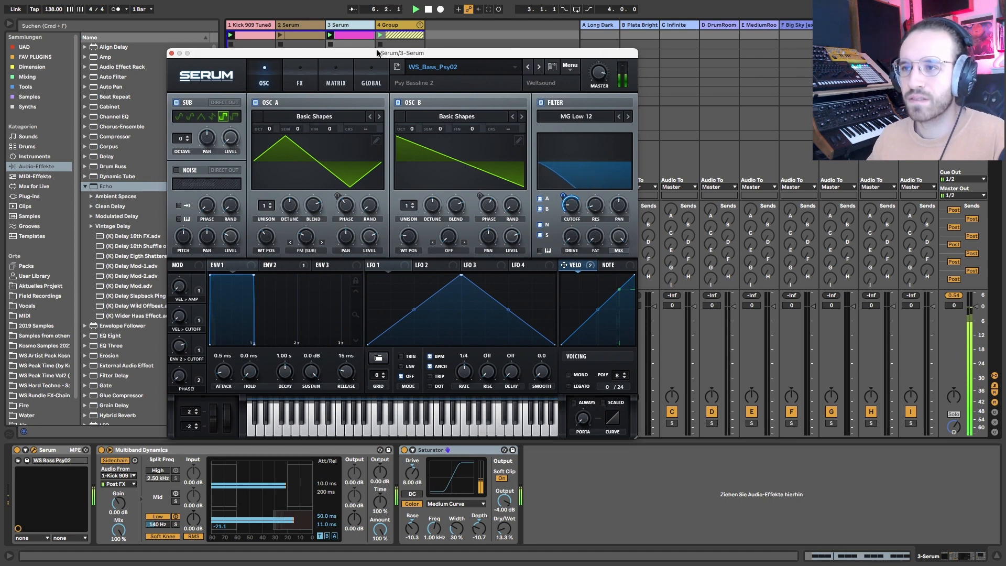
# - Switch back to WS_Bass_Psy01 for comparison and audition WS_Bass_Psy02 again
pyautogui.click(527, 67)
pyautogui.click(539, 231)
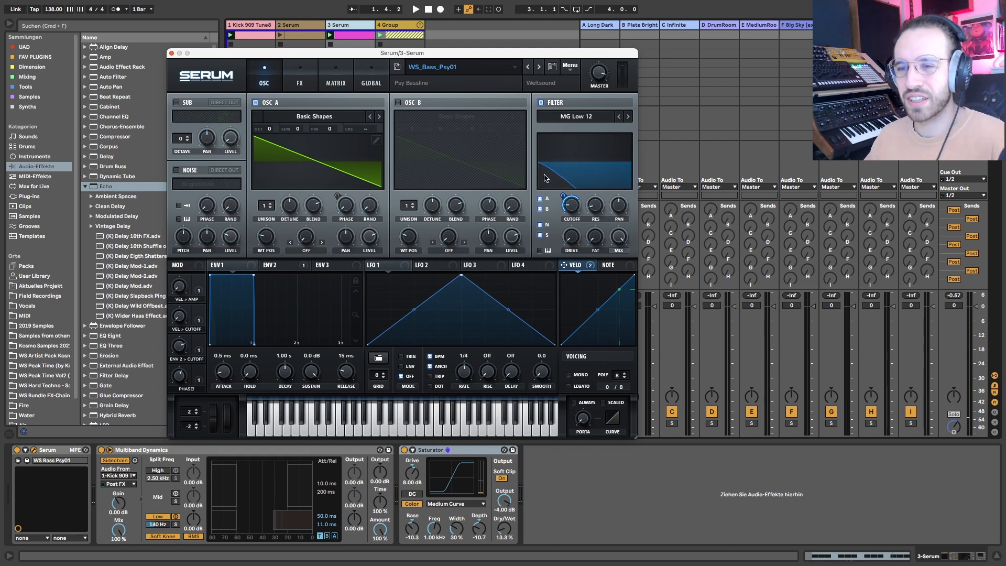
pyautogui.click(539, 67)
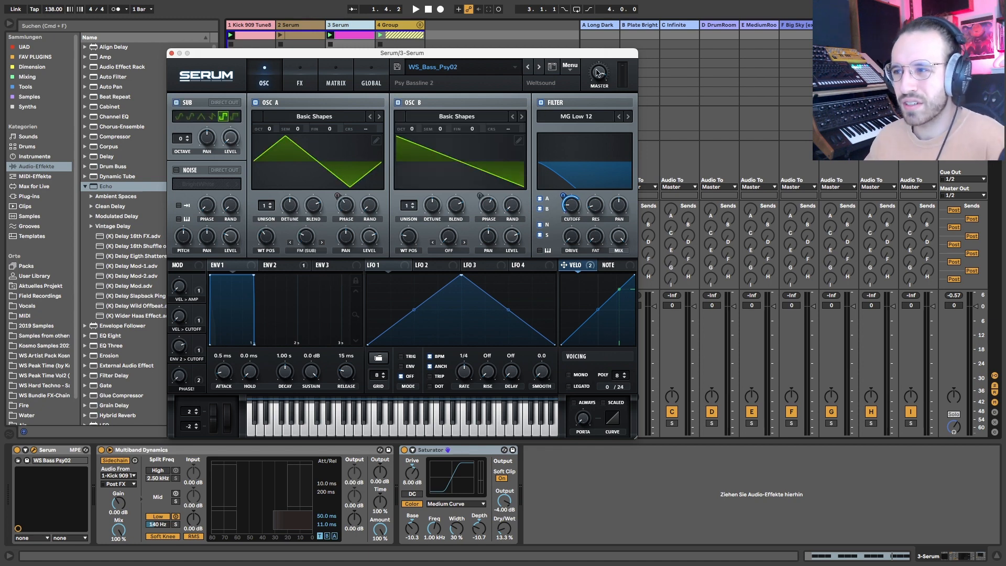
pyautogui.moveTo(603, 76)
pyautogui.press('space')
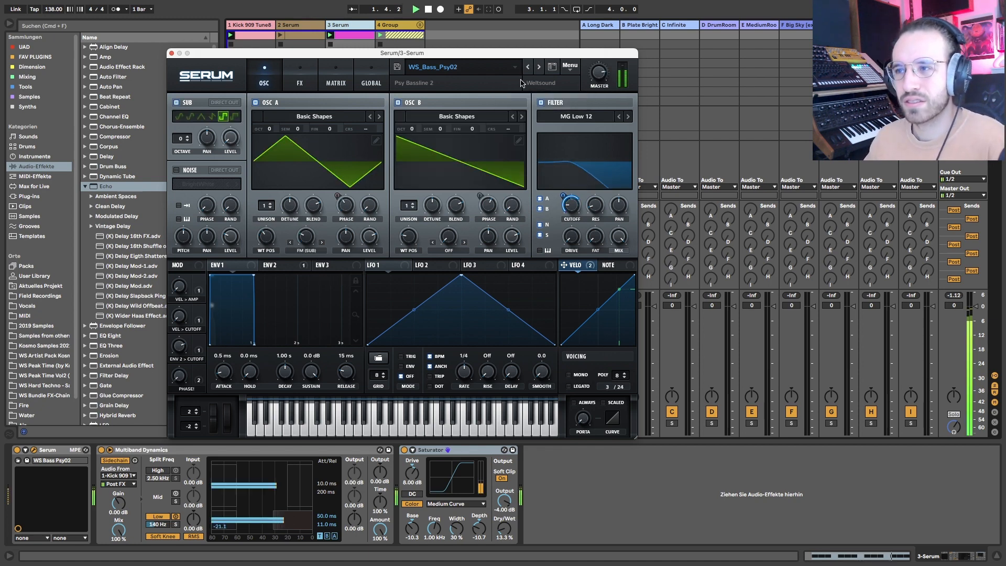
# - Load the preset WS_Bass_Psy03 and lower its ENV 2 > CUTOFF macro during playback
pyautogui.click(539, 67)
pyautogui.click(536, 239)
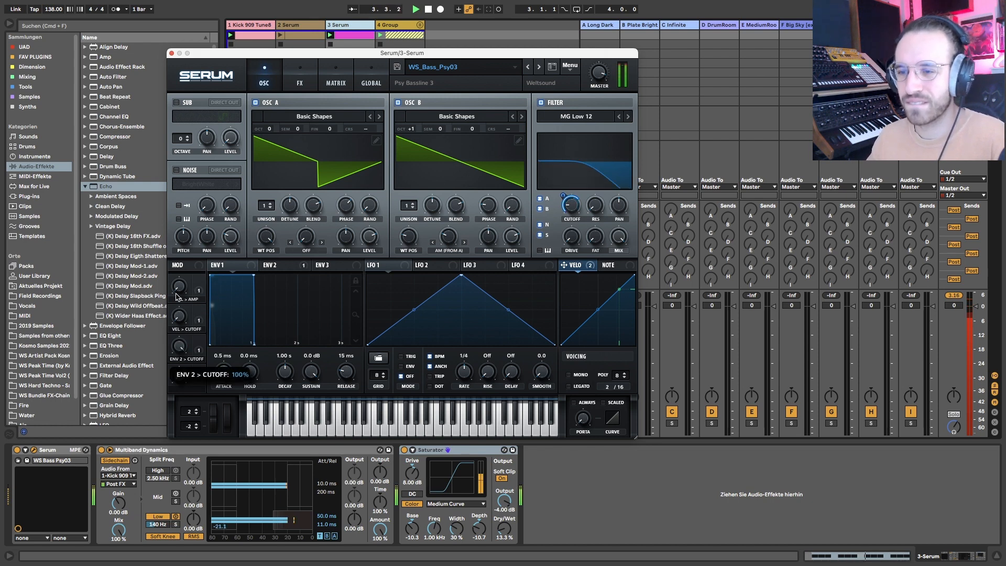
pyautogui.moveTo(176, 282); pyautogui.dragTo(194, 376)
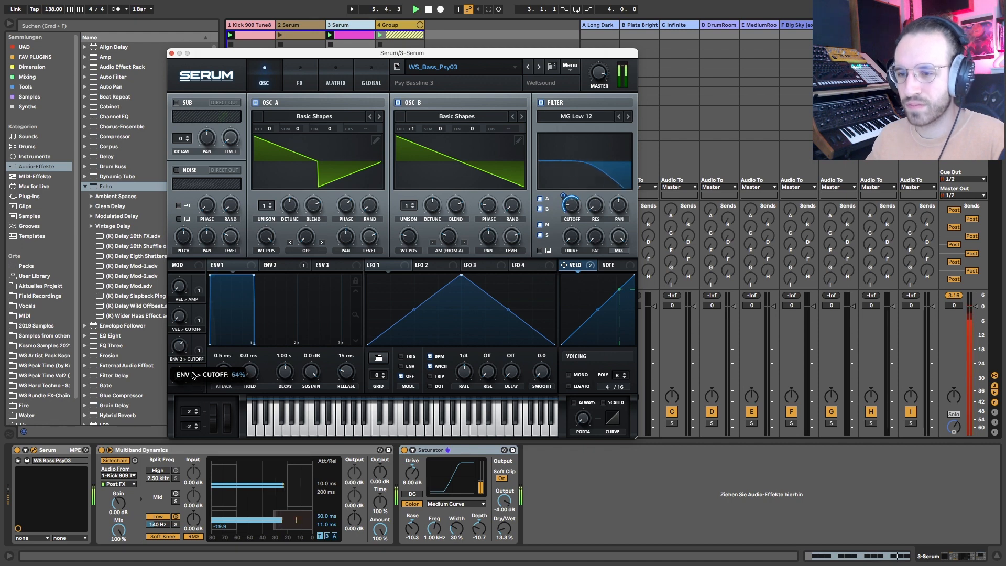
# - Load the next preset, WS_Bass_Psy04, confirming the preset change, and audition it with the kick
pyautogui.click(538, 67)
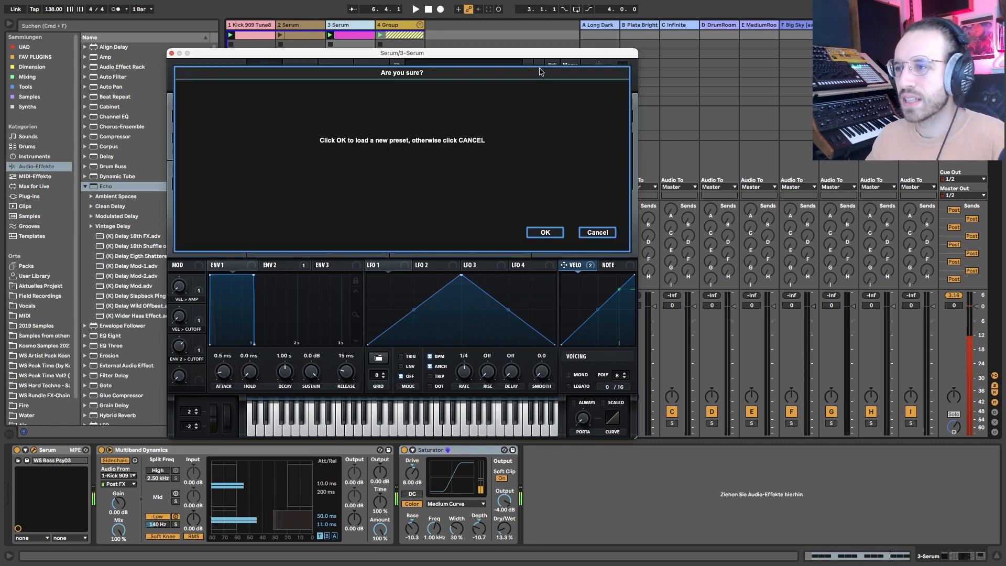
pyautogui.click(543, 232)
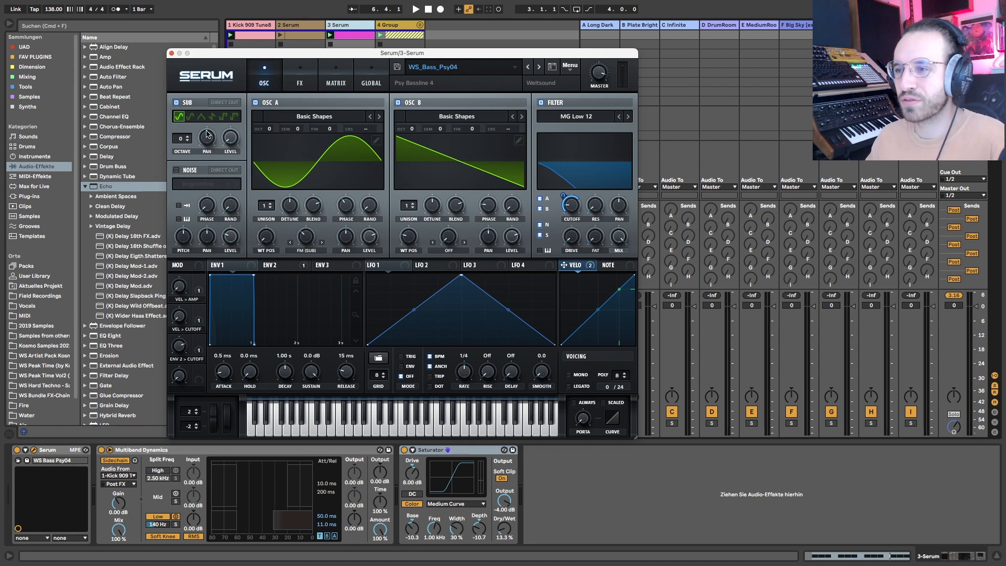
pyautogui.press('space')
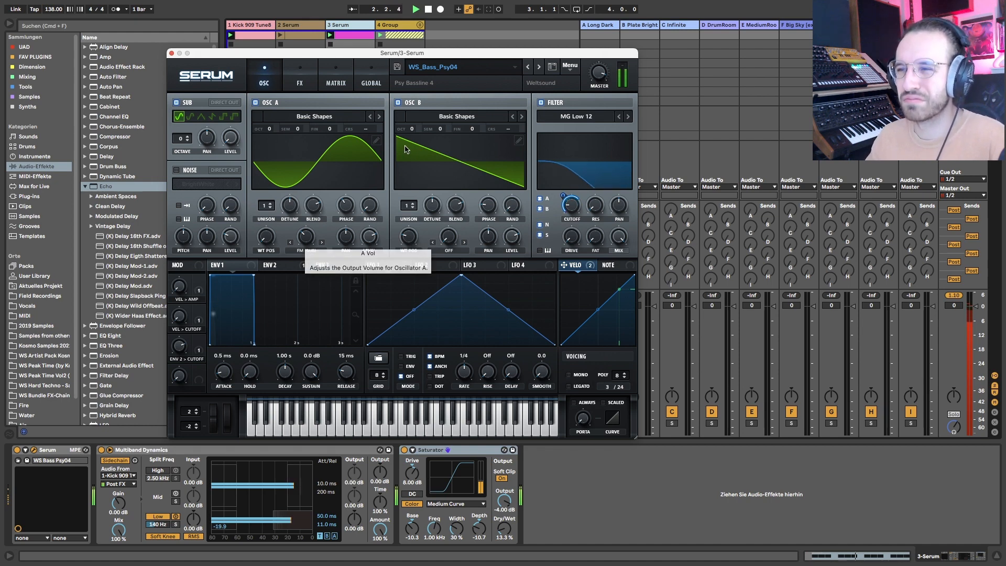
# - Load the preset WS_Bass_Psy05 and audition it with the kick
pyautogui.click(539, 67)
pyautogui.press('space')
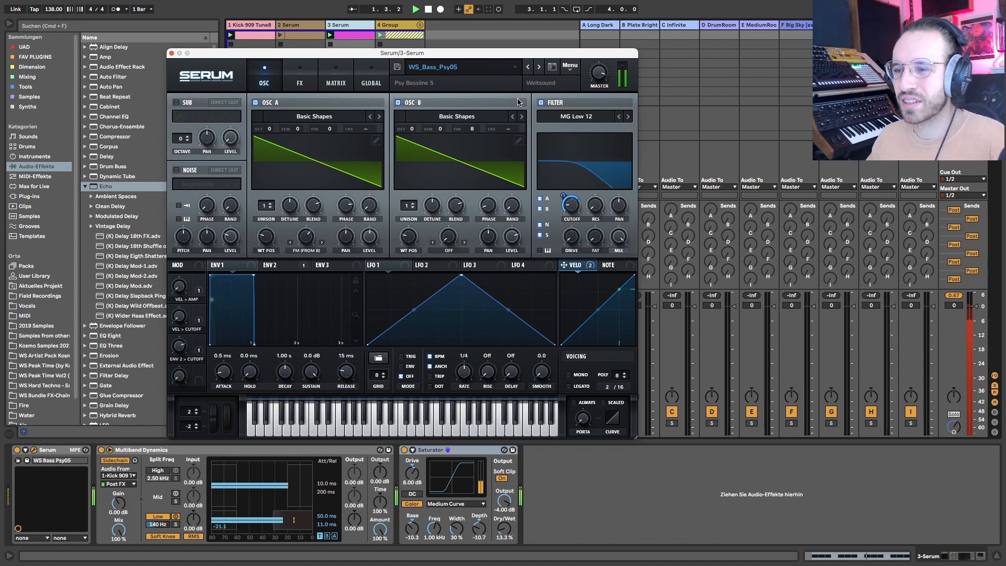
pyautogui.press('space')
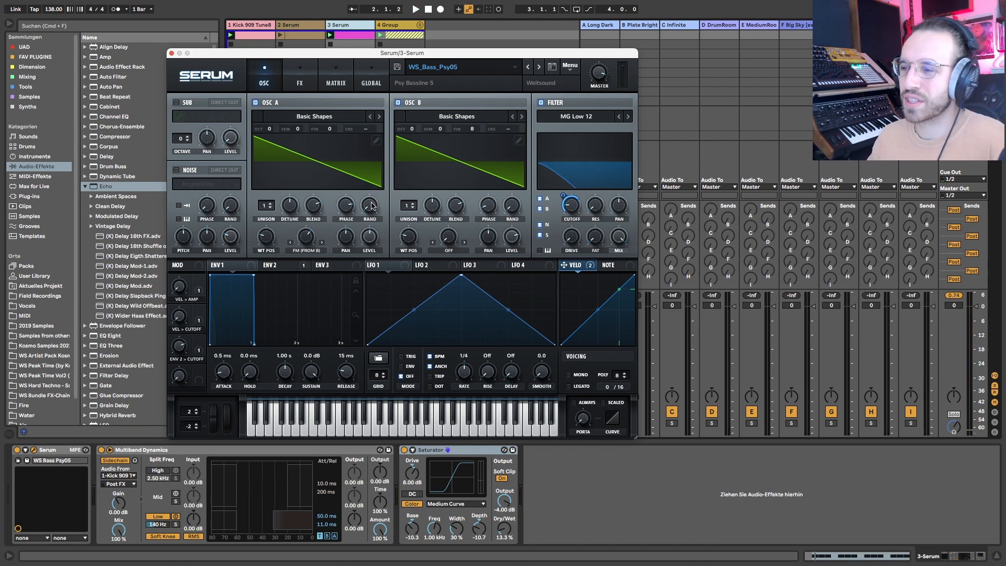
pyautogui.press('space')
pyautogui.press('space')
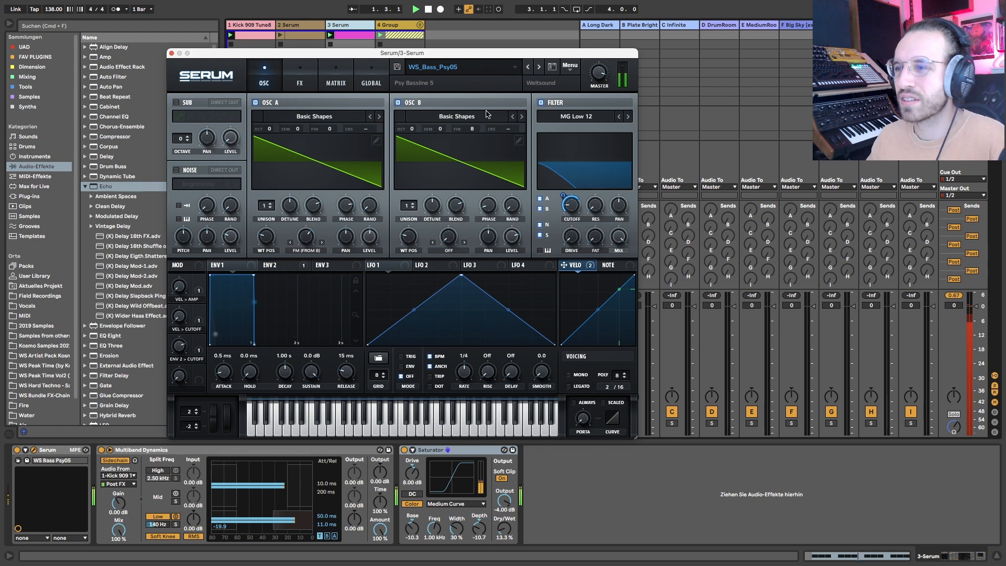
# - Go back through the presets to WS_Bass_Psy01 and play it with the kick
pyautogui.click(528, 67)
pyautogui.click(528, 67)
pyautogui.press('space')
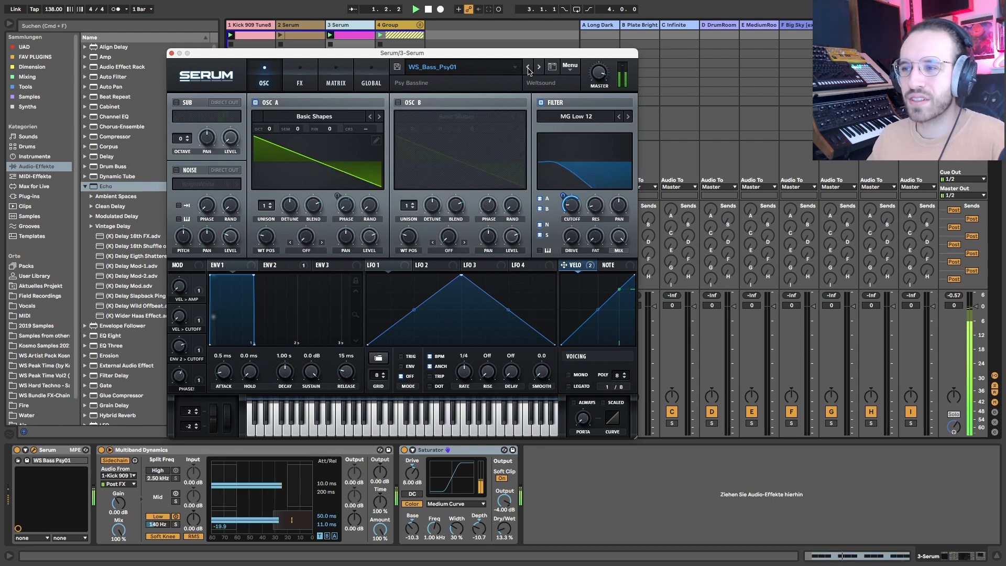
# - Stop playback, close track 3's Serum window and stop the track's clip
pyautogui.press('space')
pyautogui.click(172, 53)
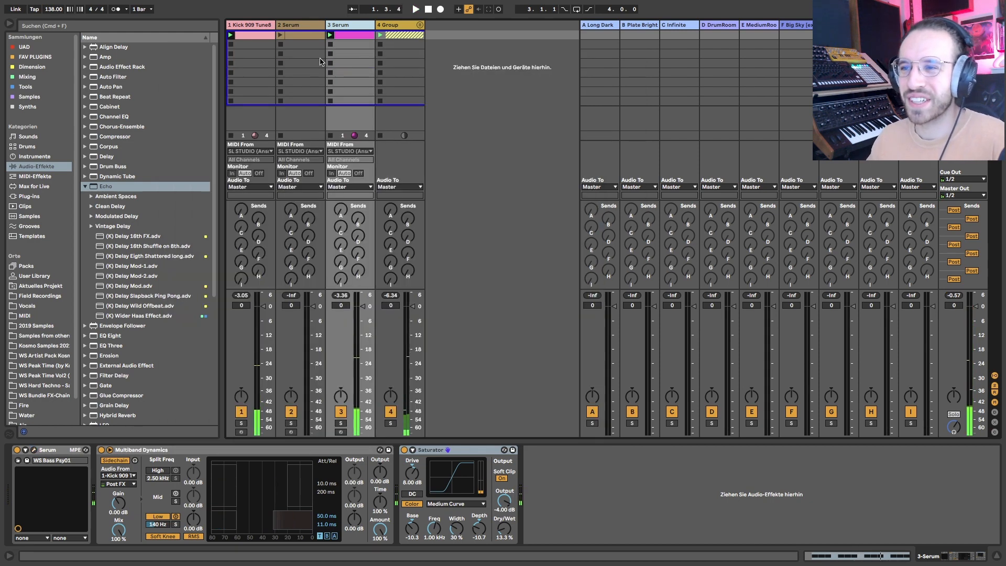
pyautogui.click(331, 45)
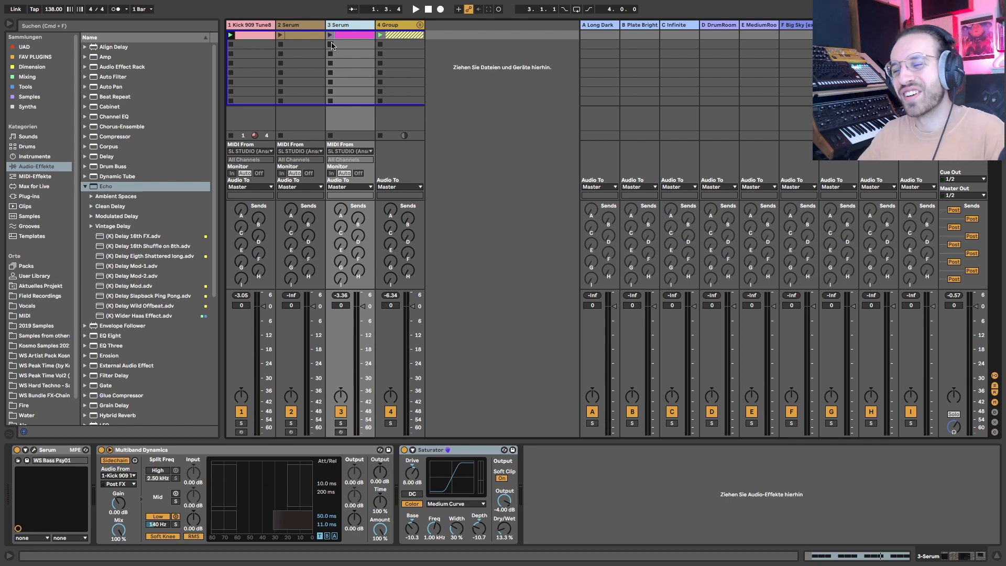